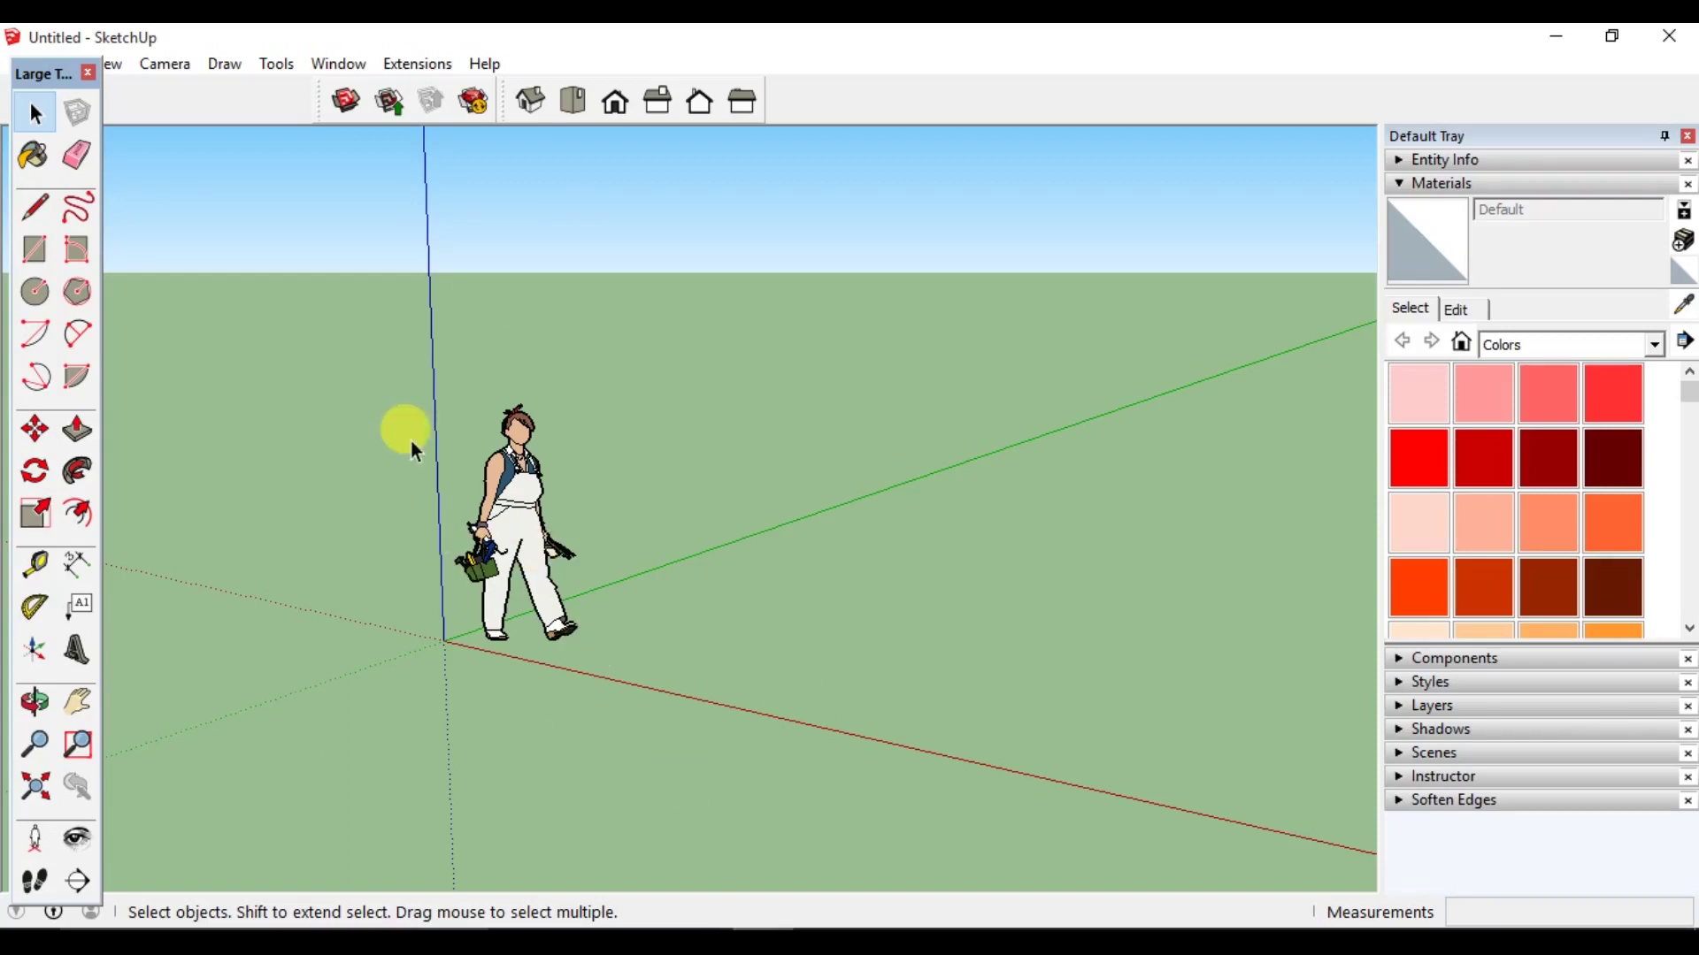
Check the model's length unit formats in Model Info, leaving the units unchanged.
left_click(334, 65)
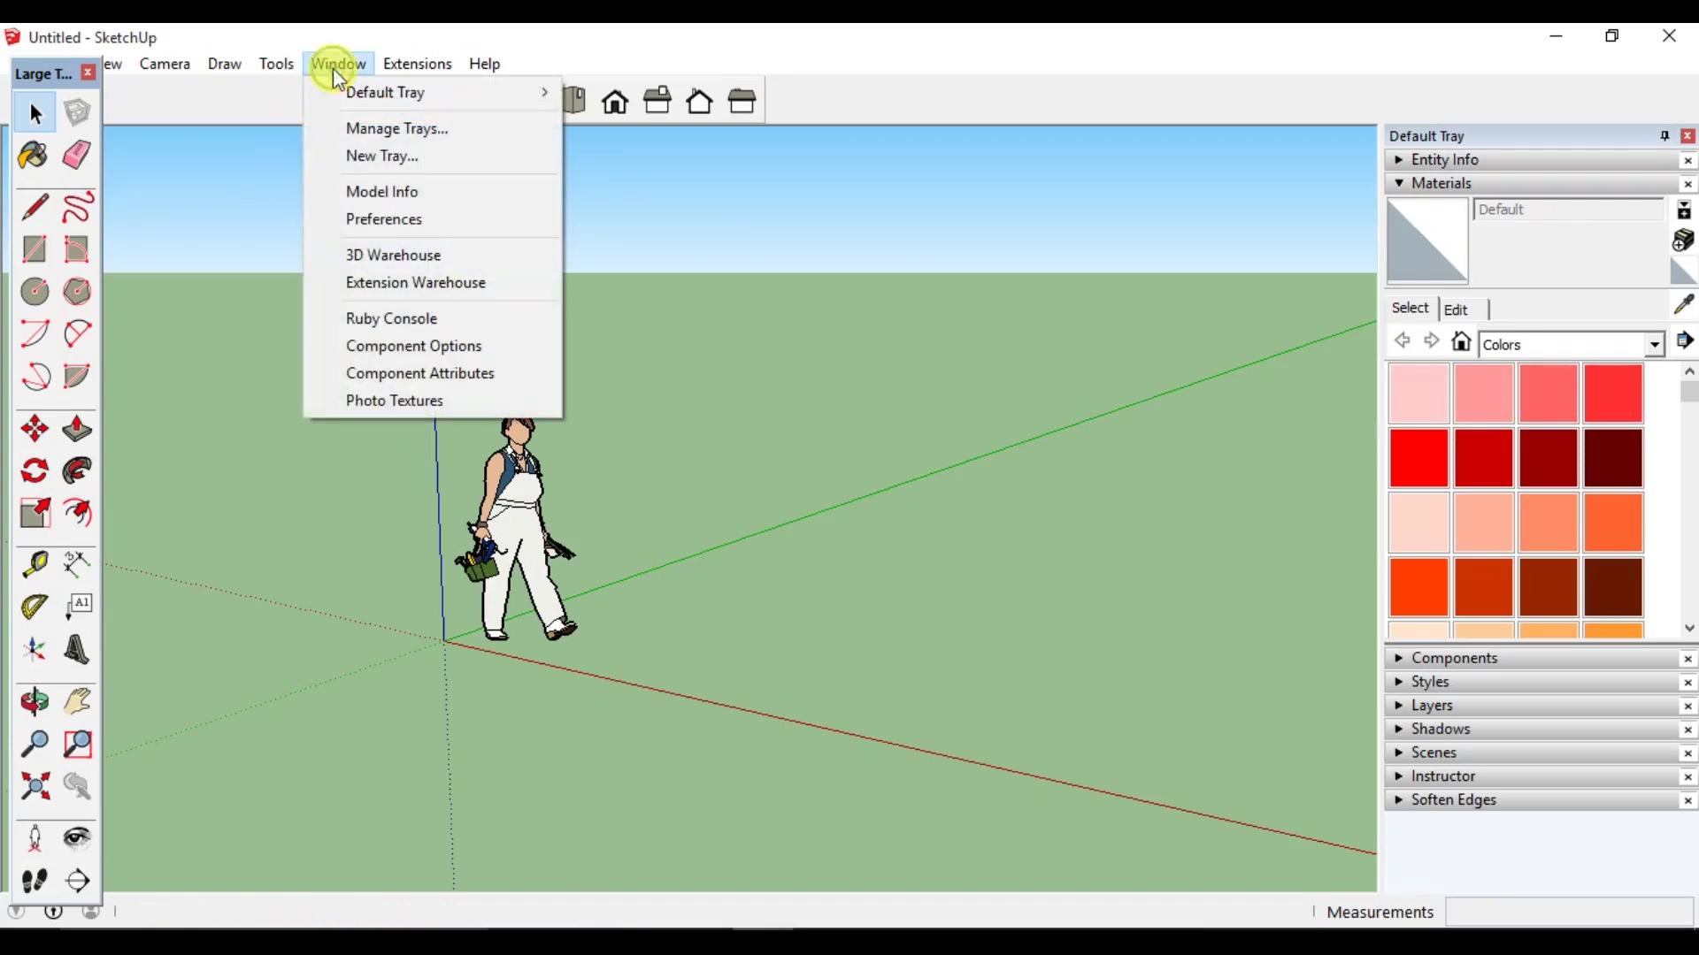
left_click(443, 190)
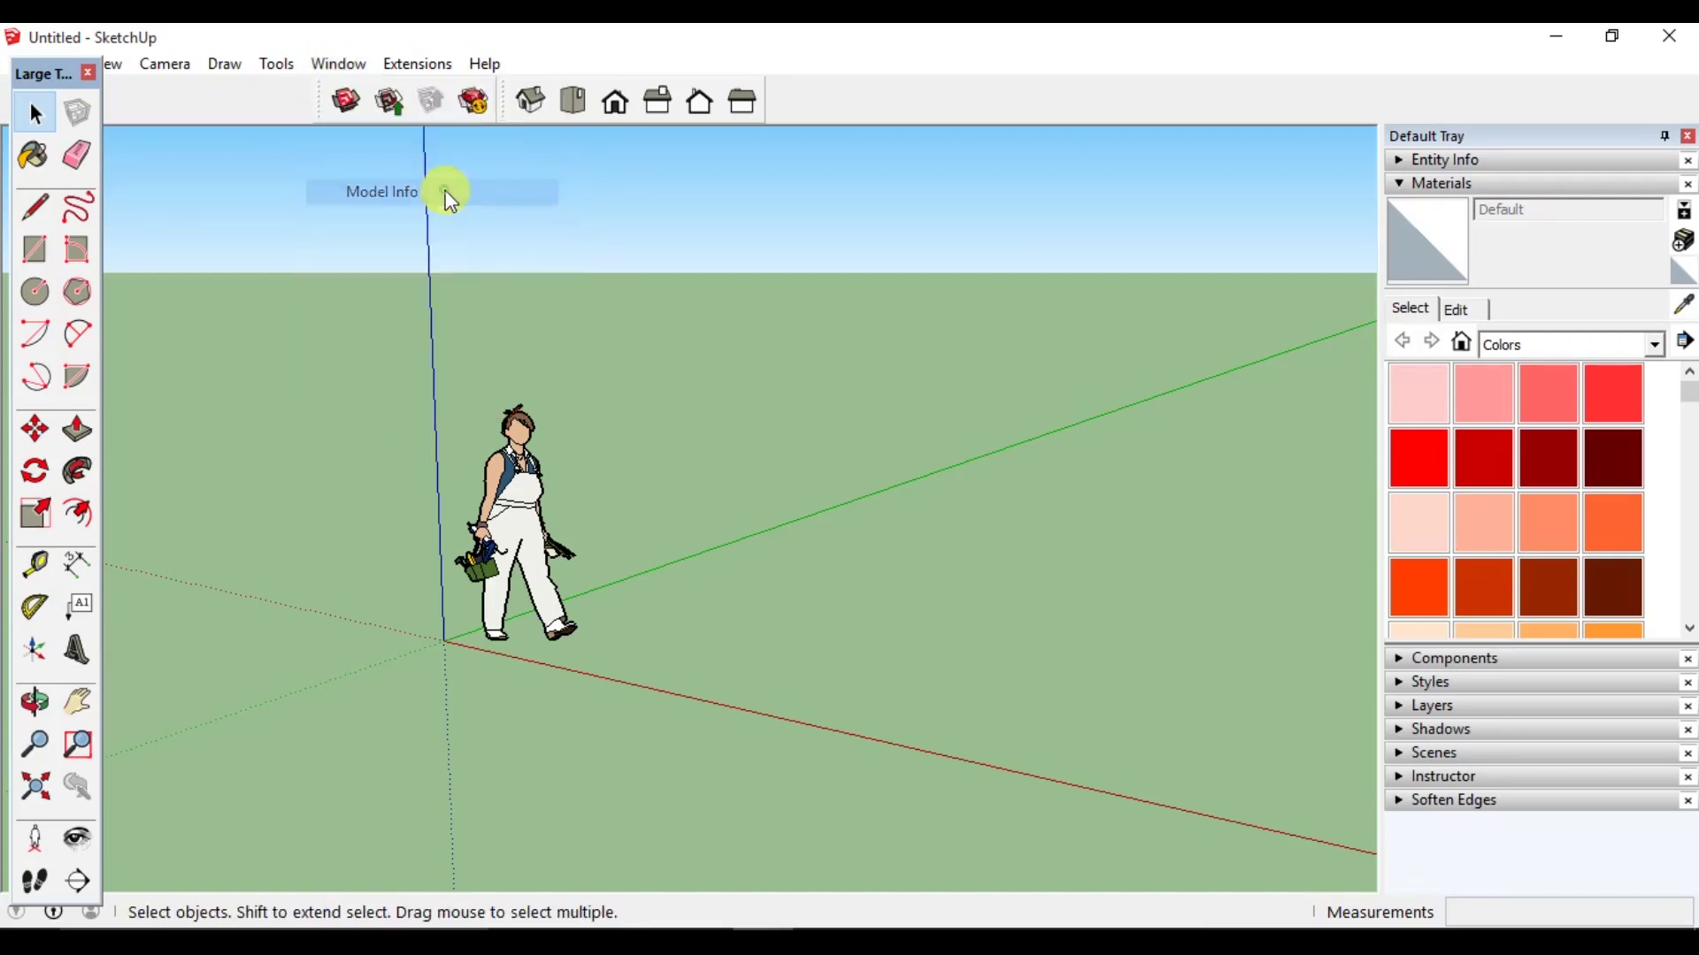
left_click(887, 281)
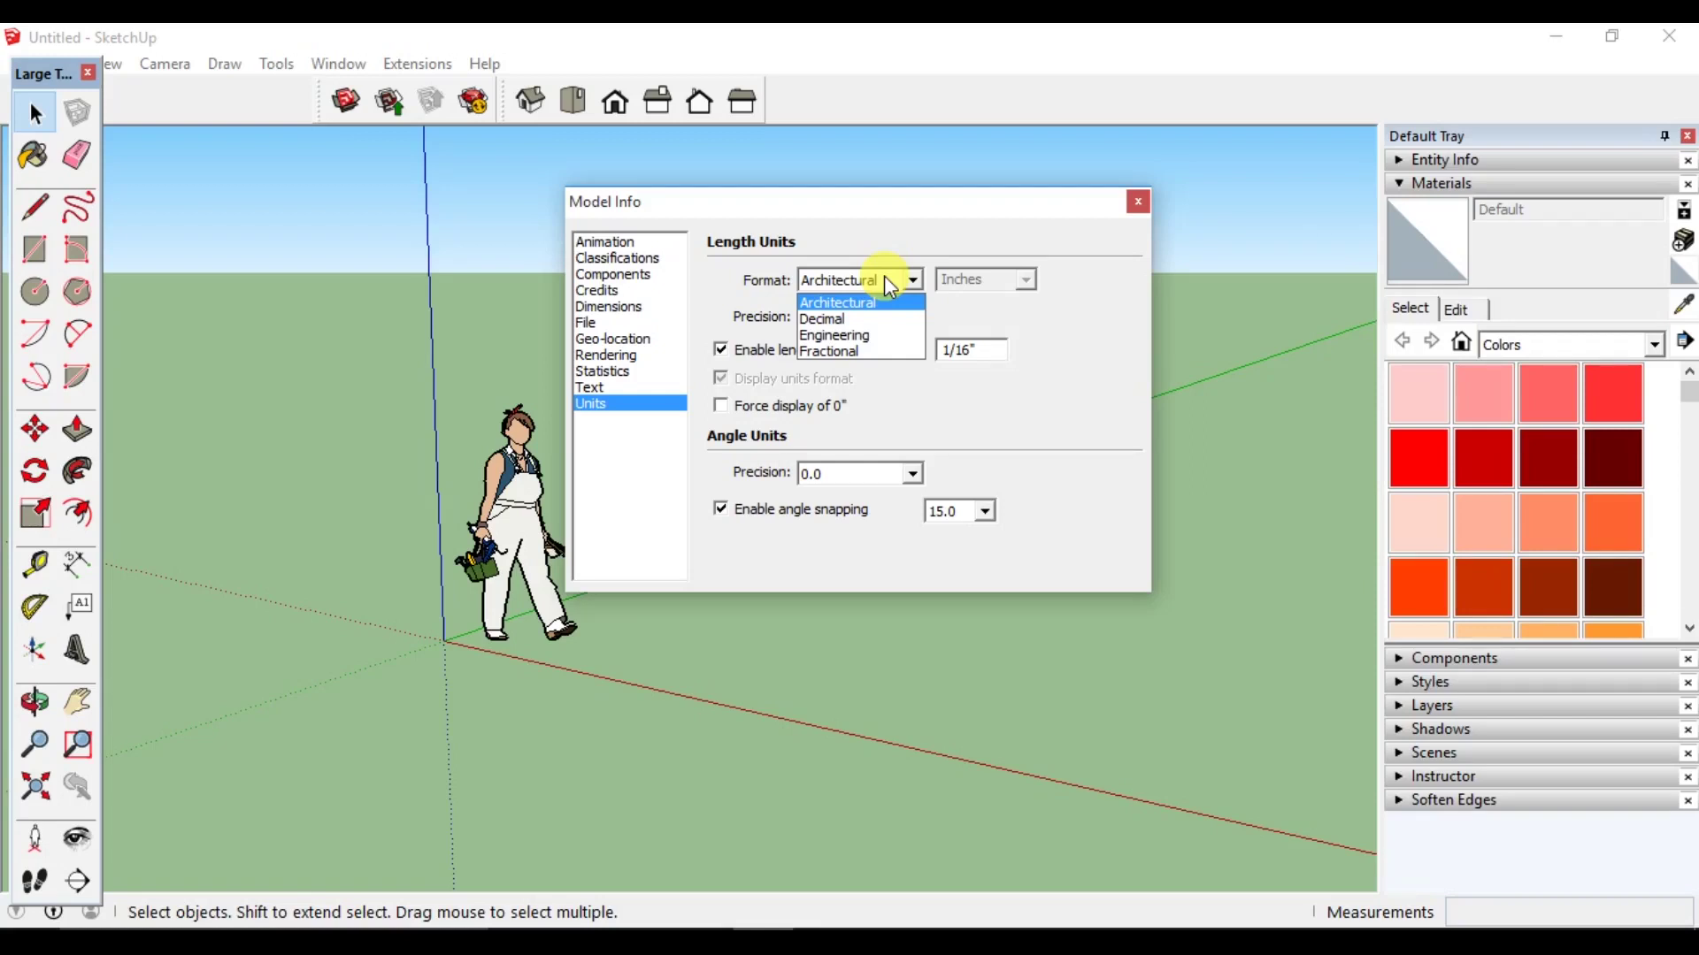
left_click(1136, 203)
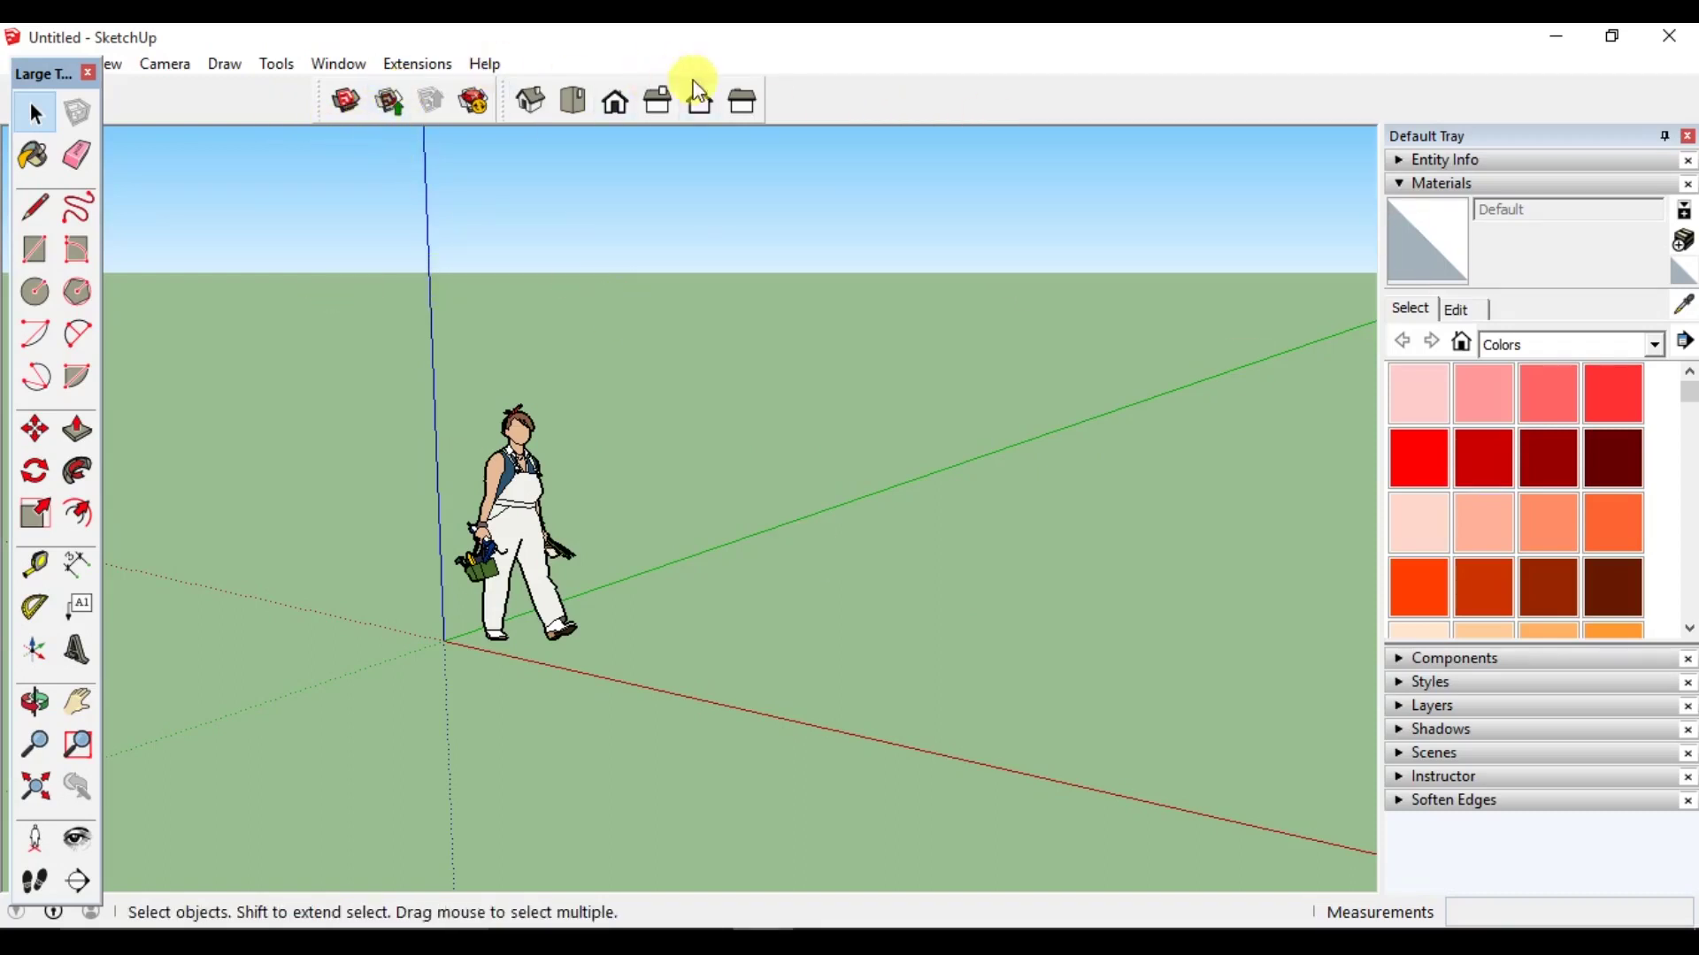
Turn on the Standard, Styles, Solid Tools and Sandbox toolbars from View > Toolbars.
left_click_drag(39, 80, 32, 138)
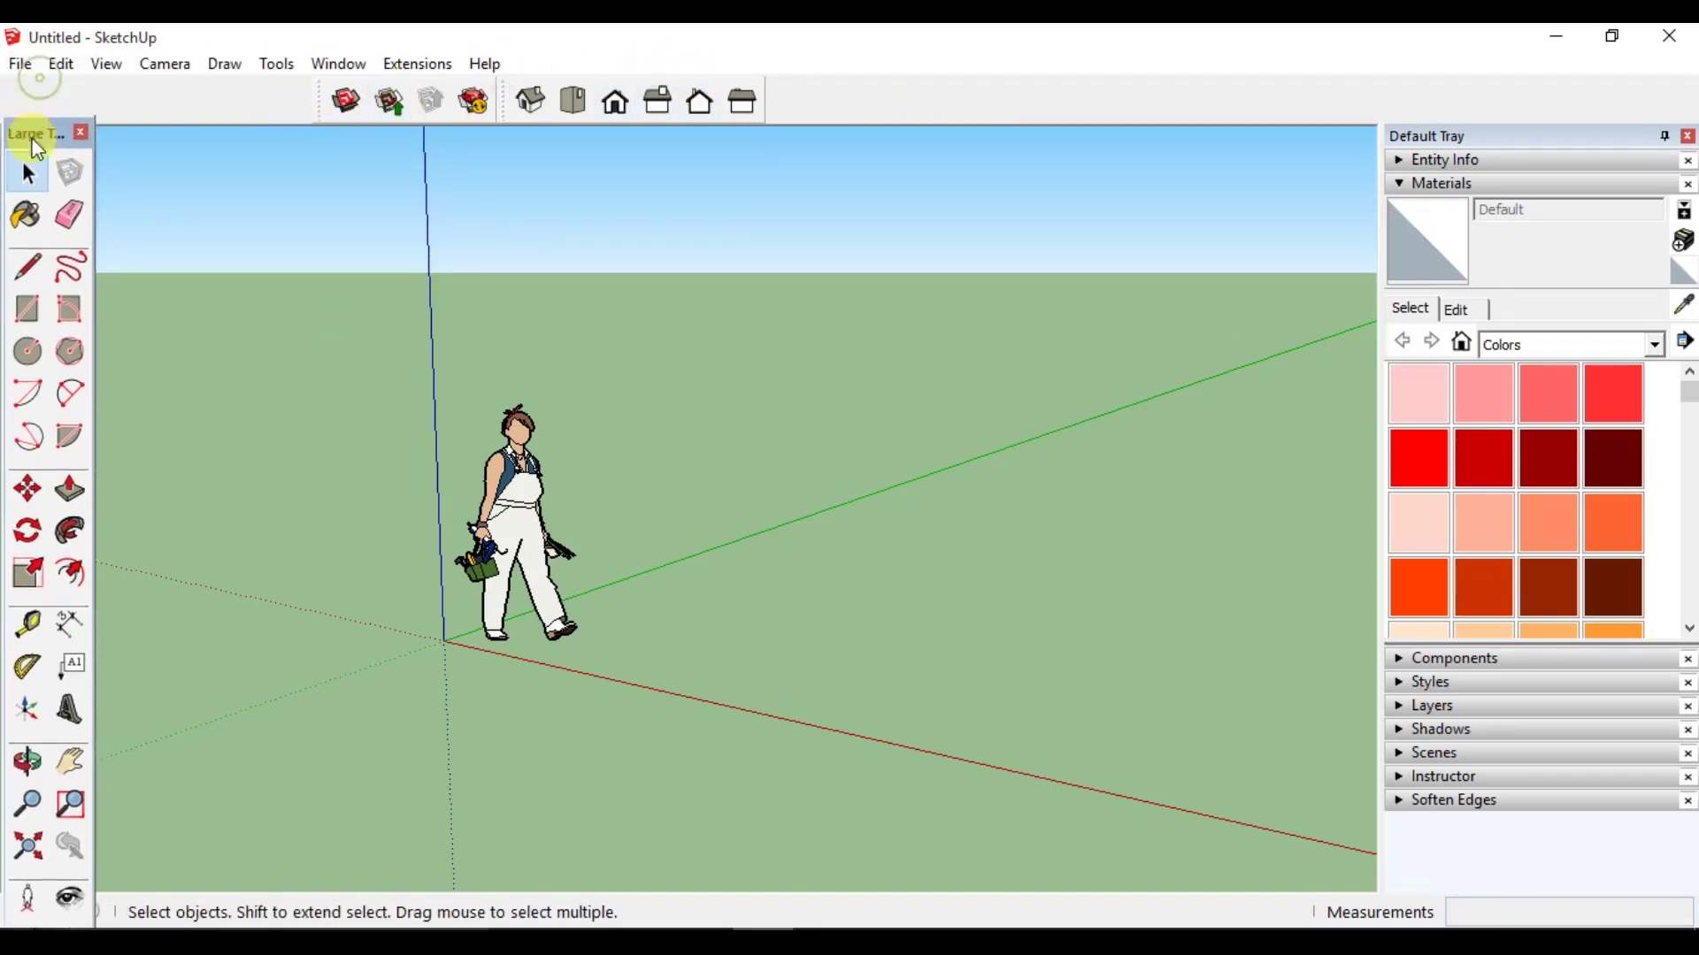
left_click(109, 63)
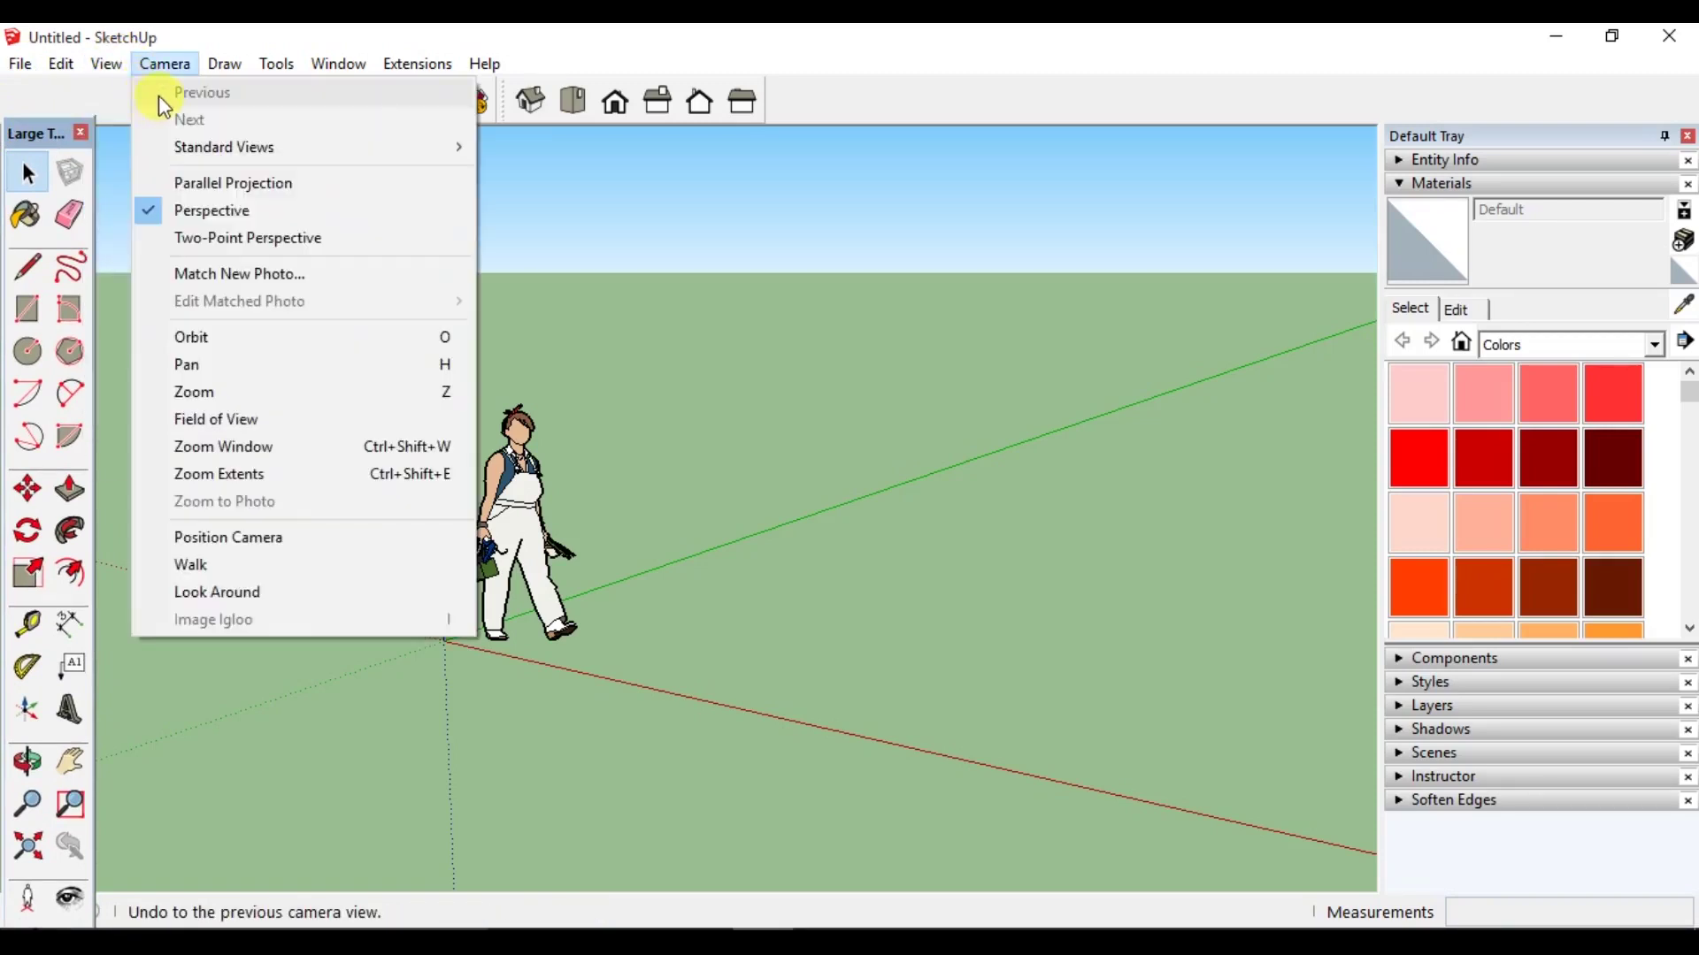
left_click(108, 91)
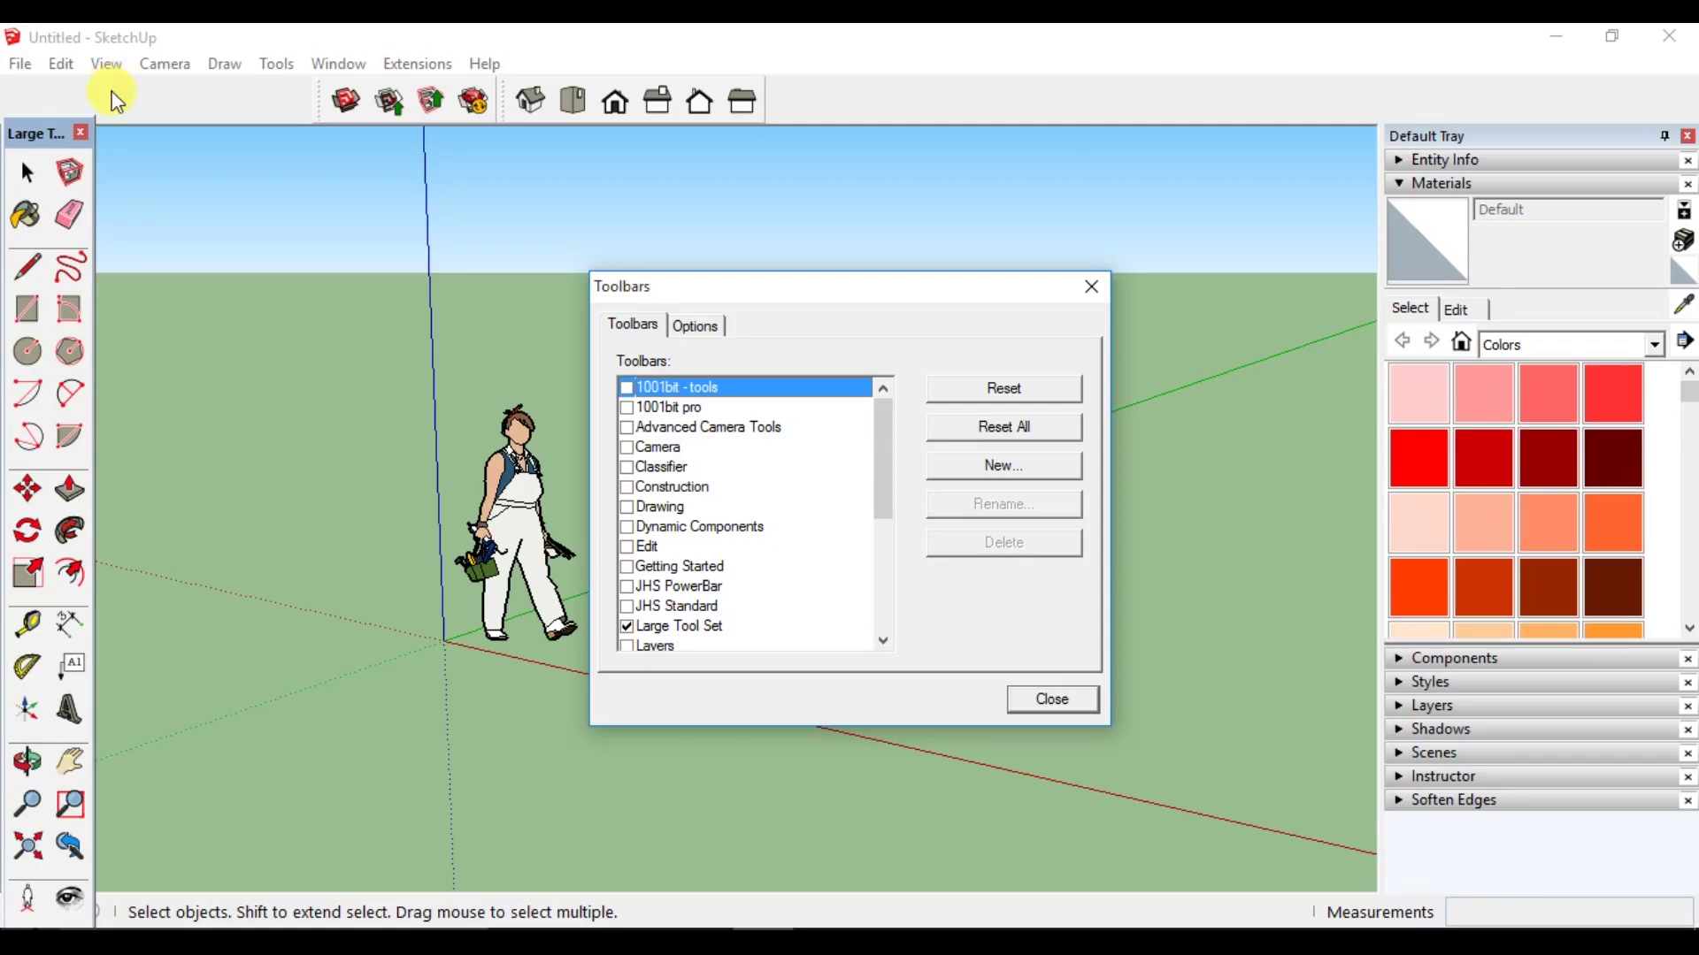
scroll(672, 495, "down", 2)
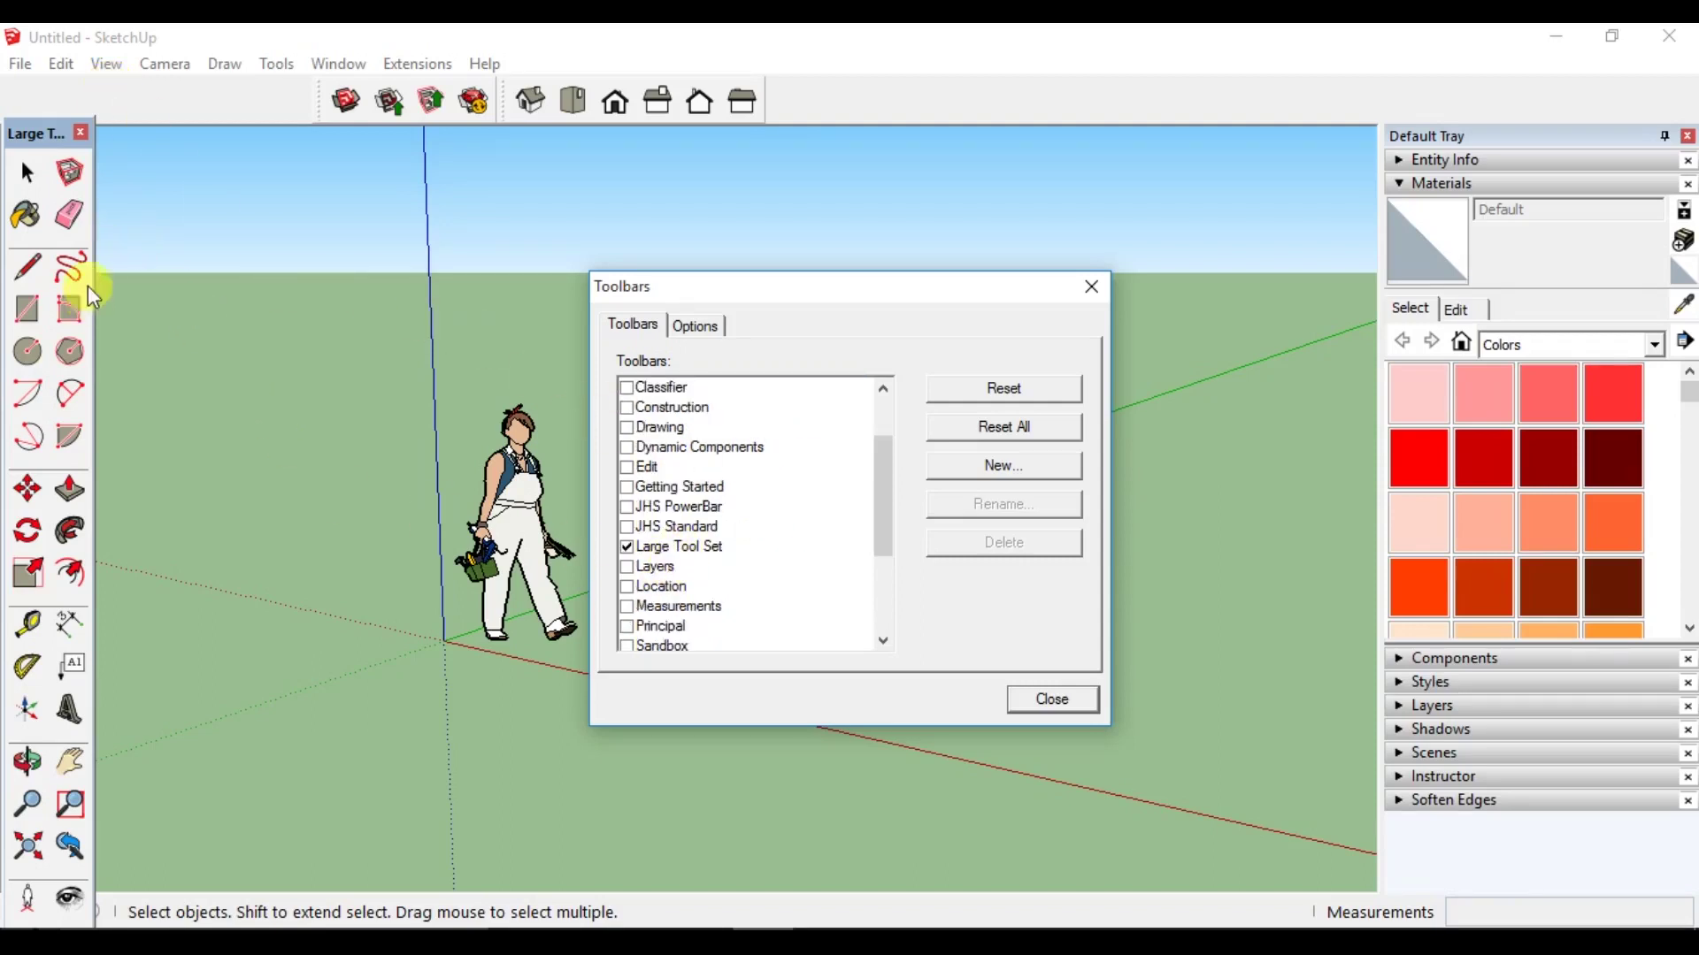
left_click_drag(886, 510, 894, 613)
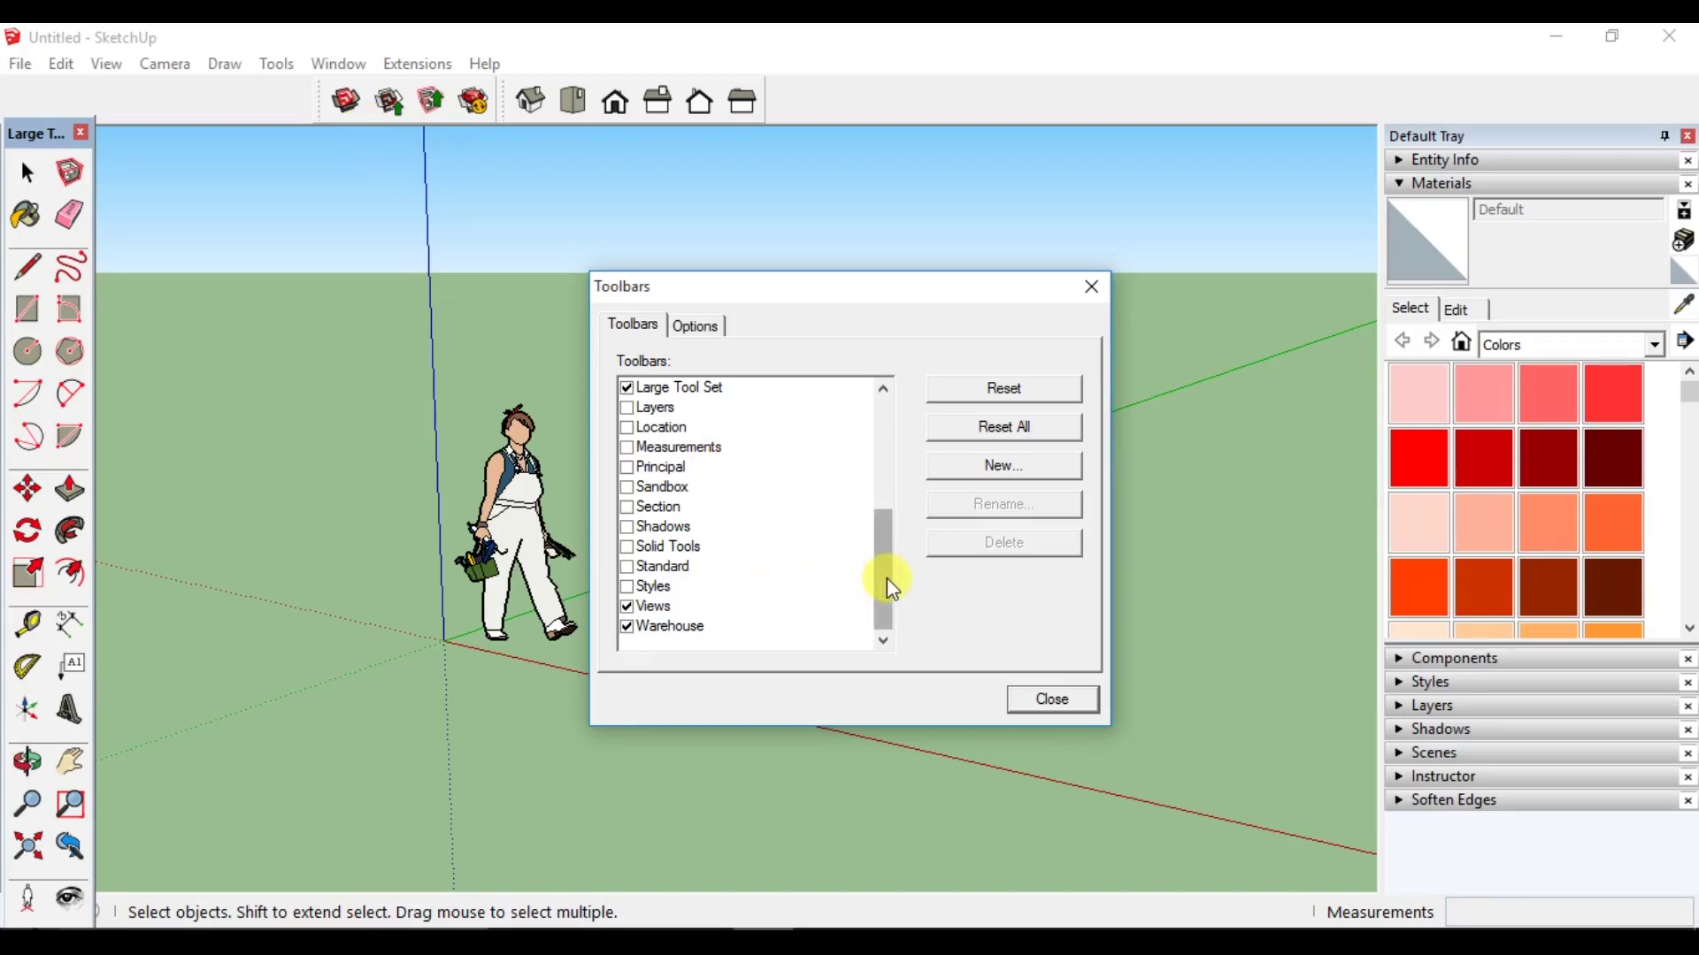
left_click(629, 567)
left_click(629, 586)
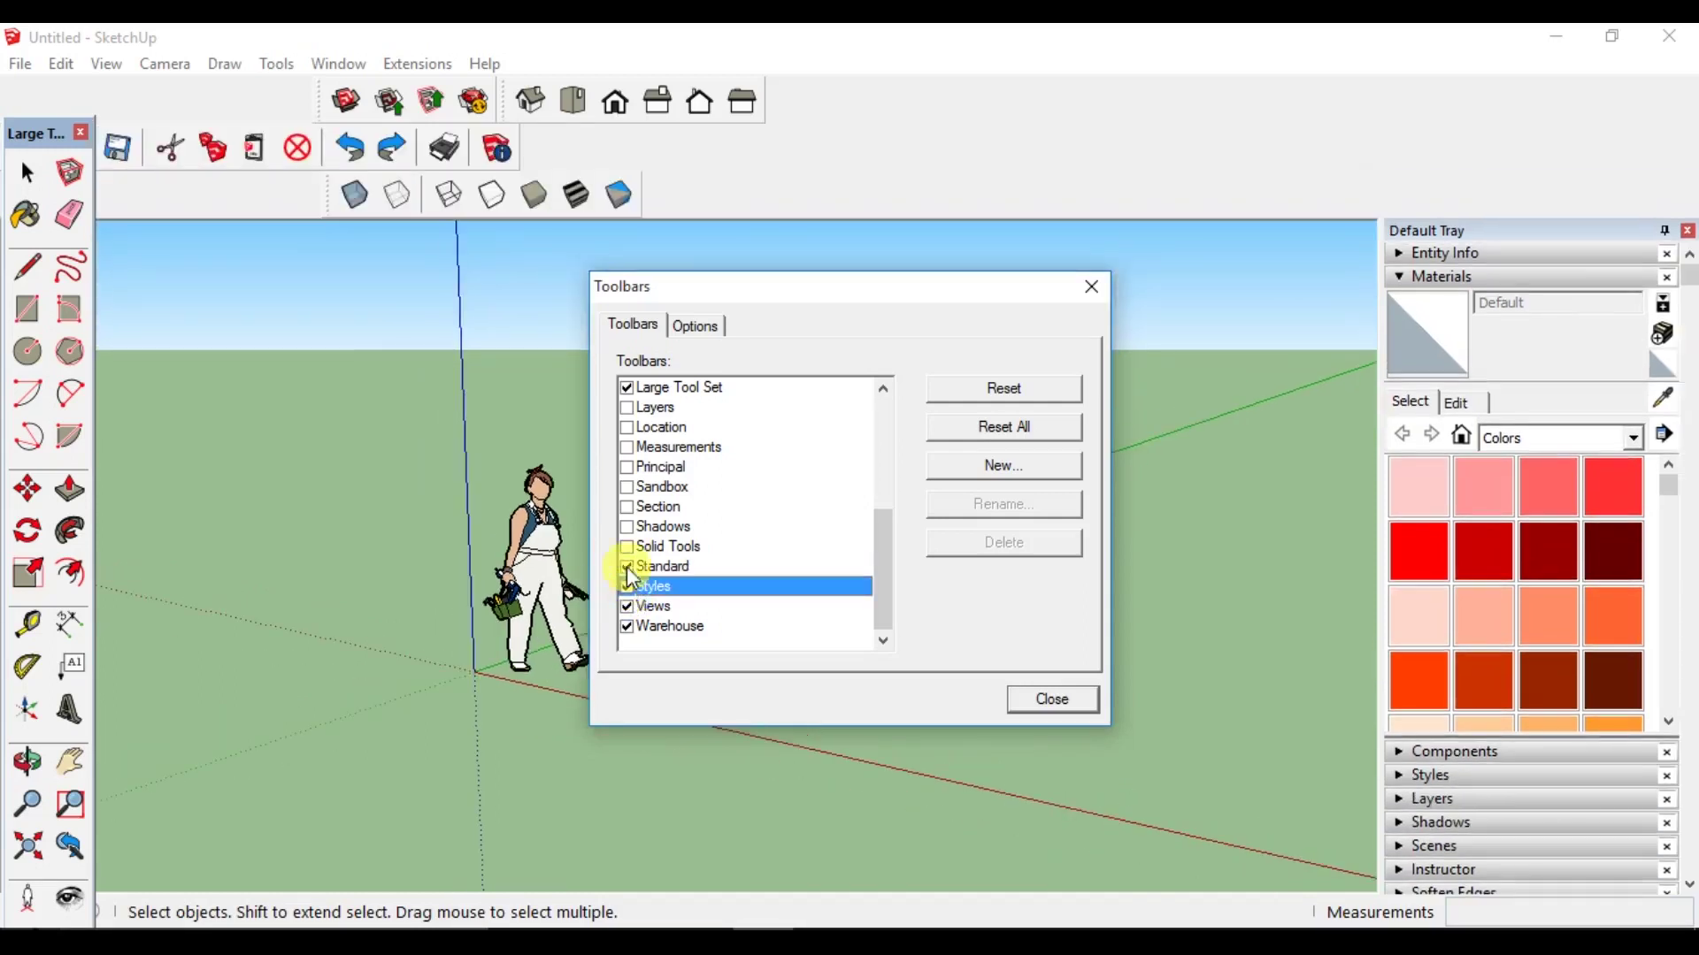
left_click(628, 547)
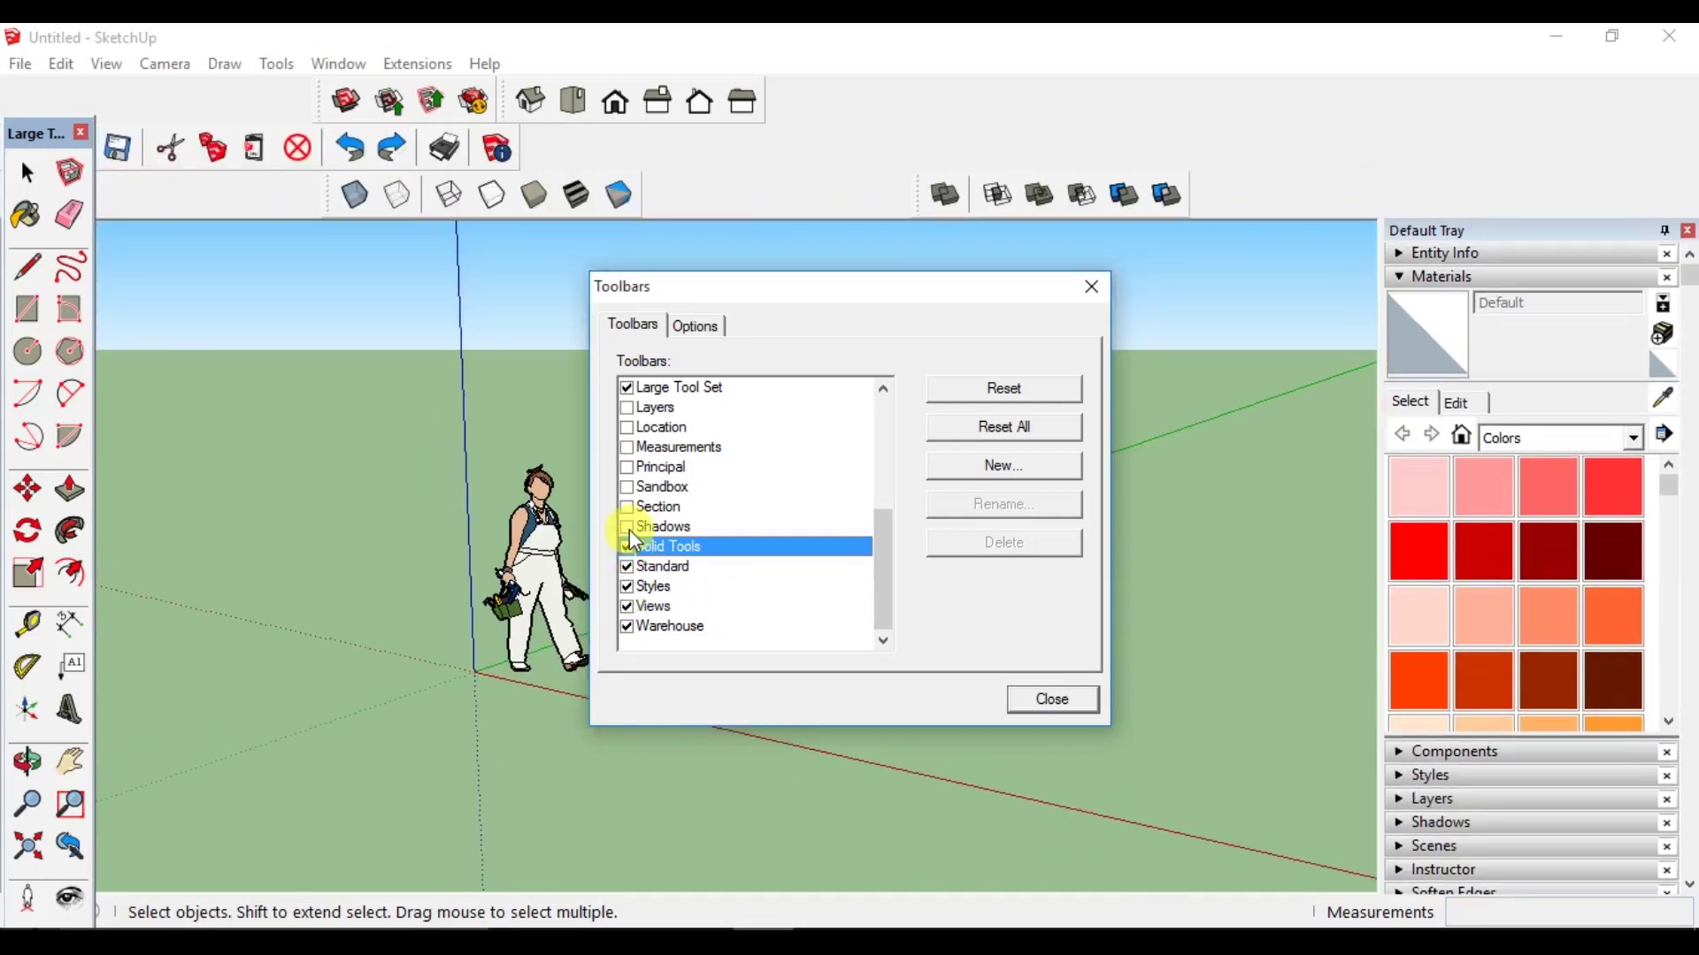
left_click(628, 487)
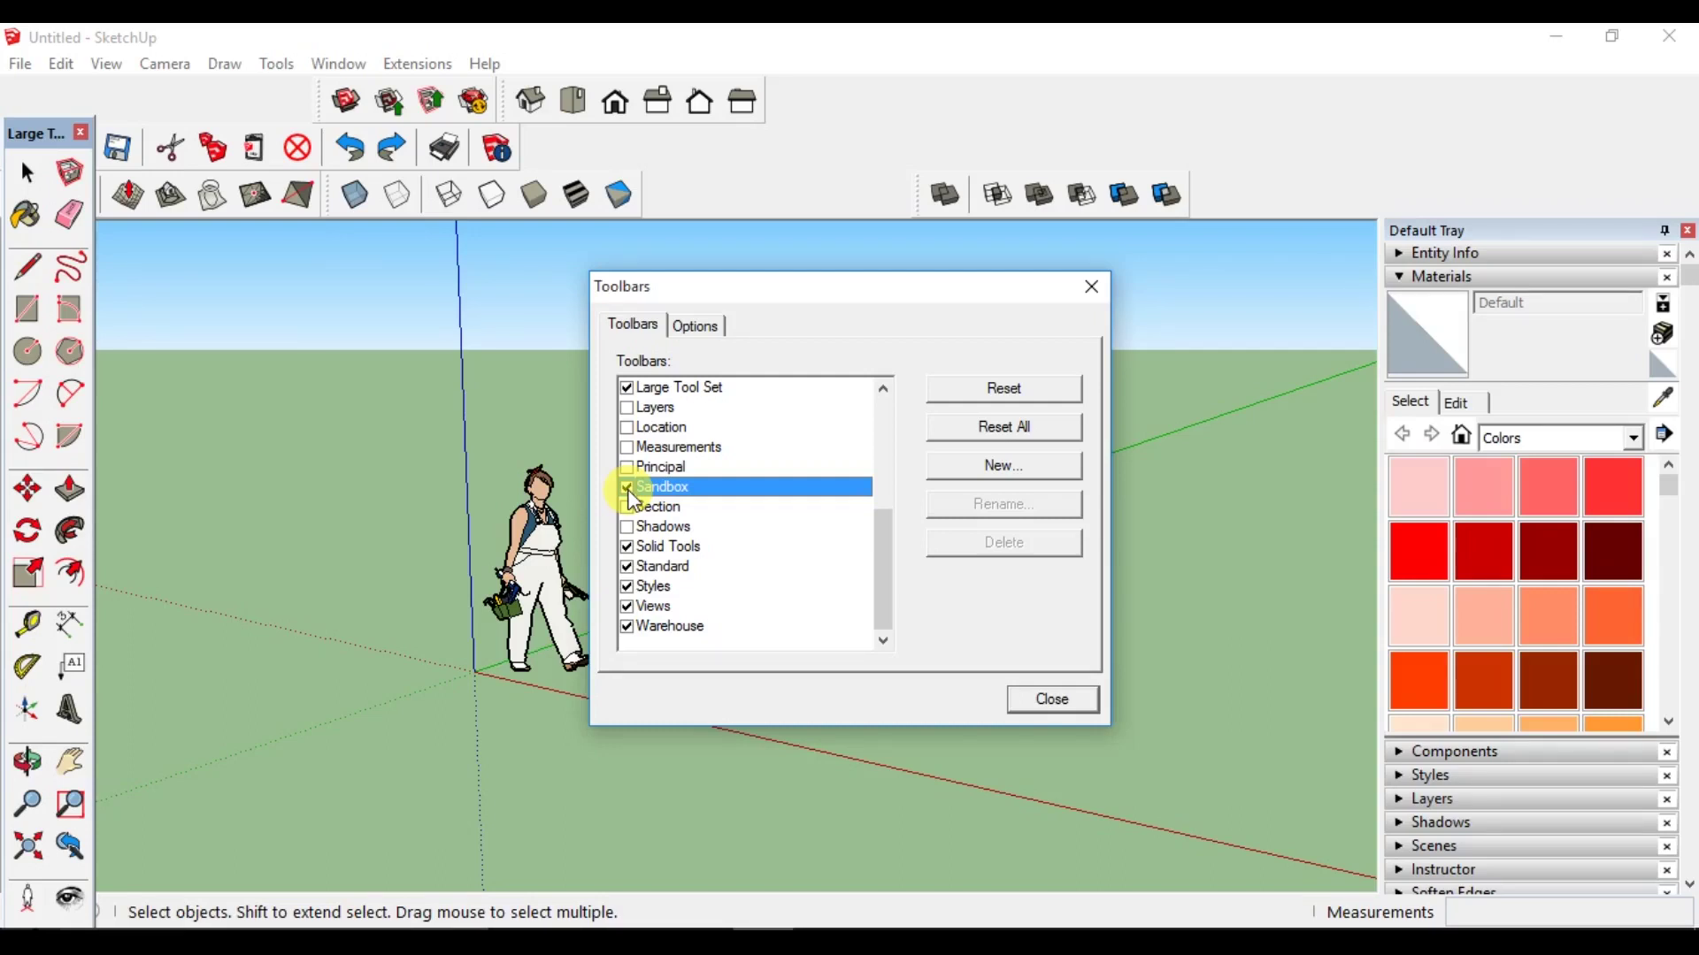
left_click(1053, 699)
left_click(1053, 699)
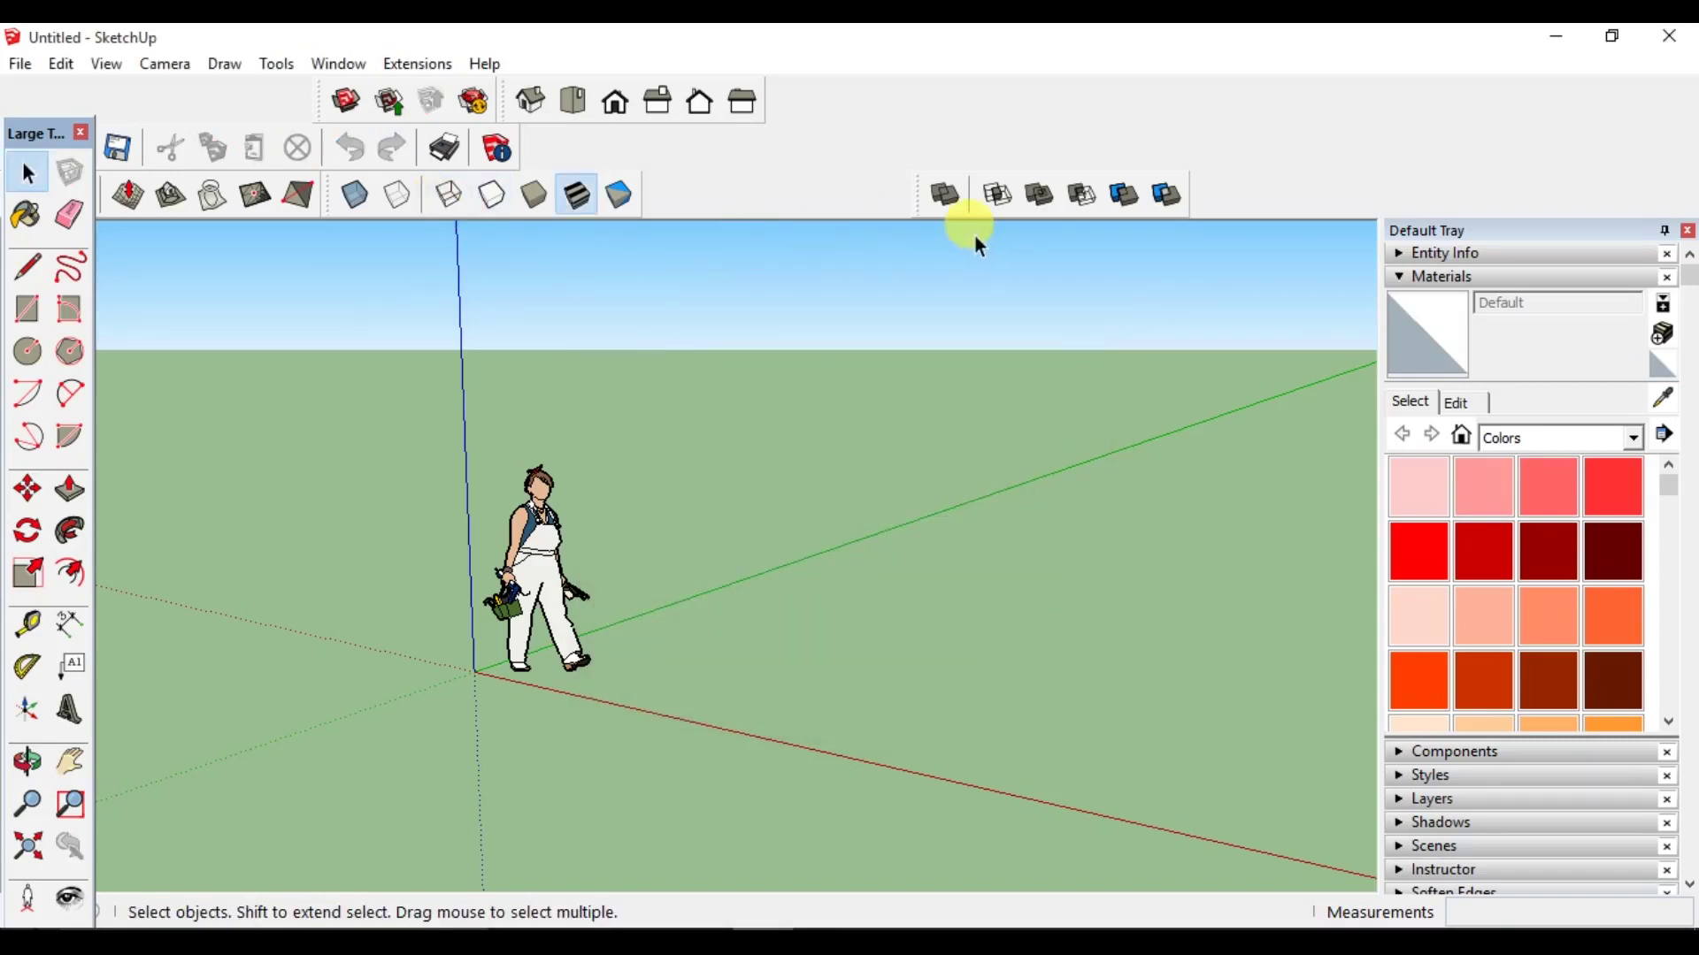
Dock the new floating toolbars, including Styles, into the top toolbar rows.
left_click_drag(920, 206, 782, 103)
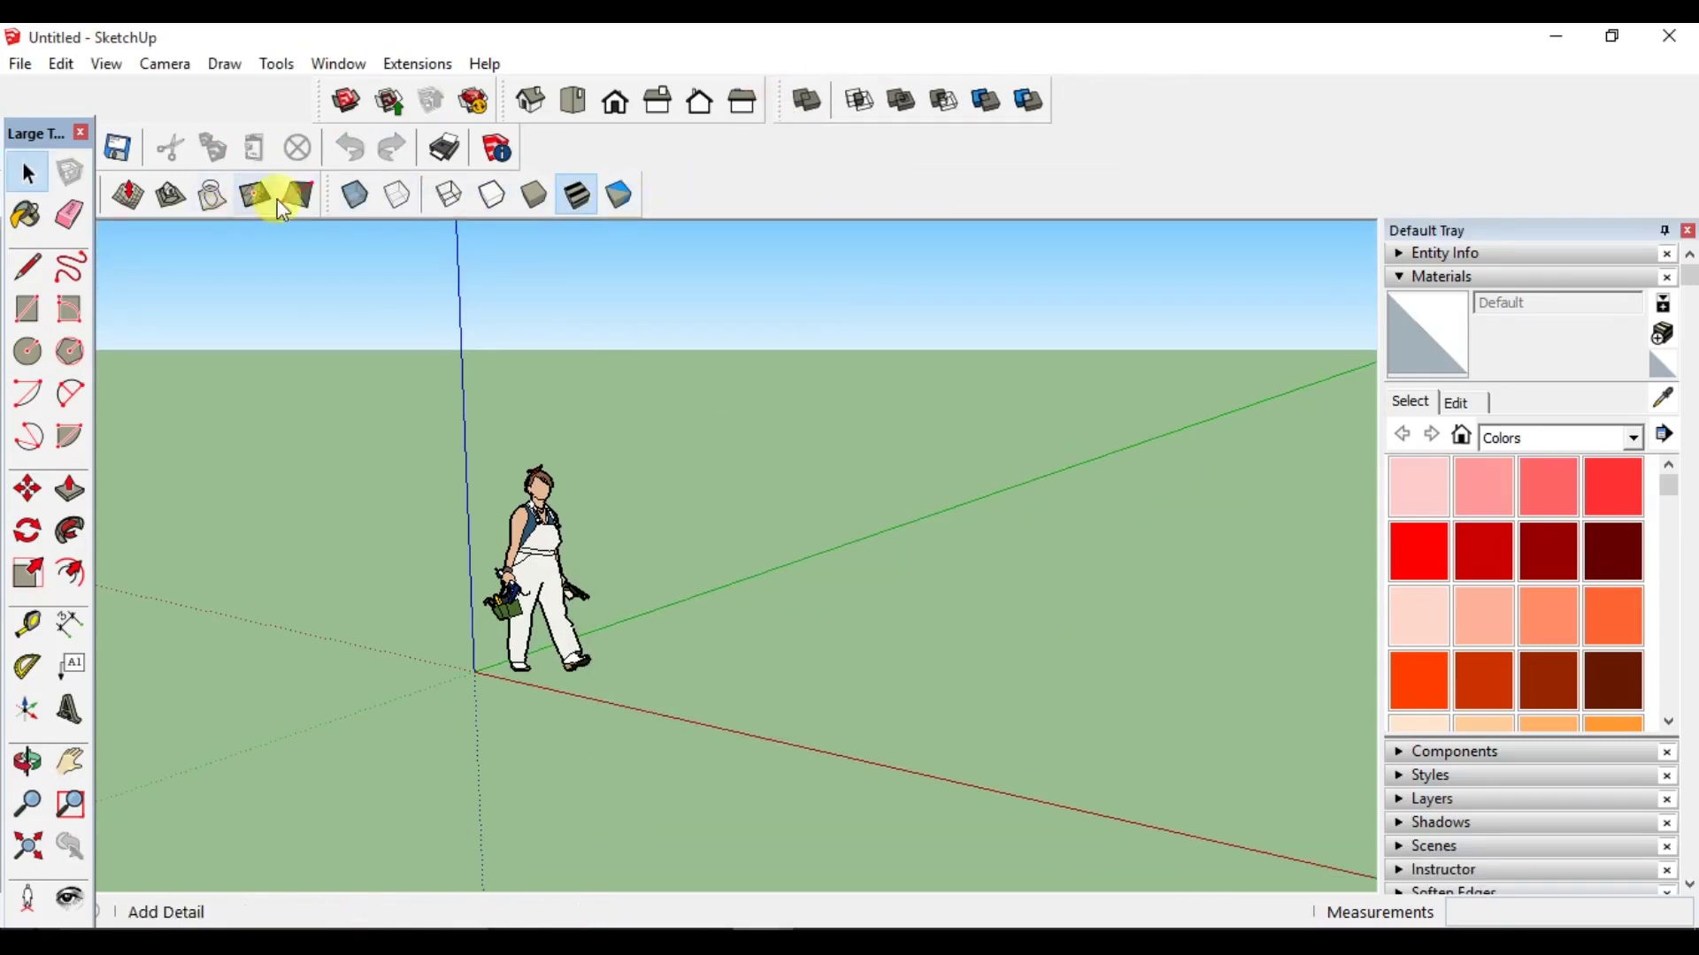
left_click_drag(330, 201, 1064, 83)
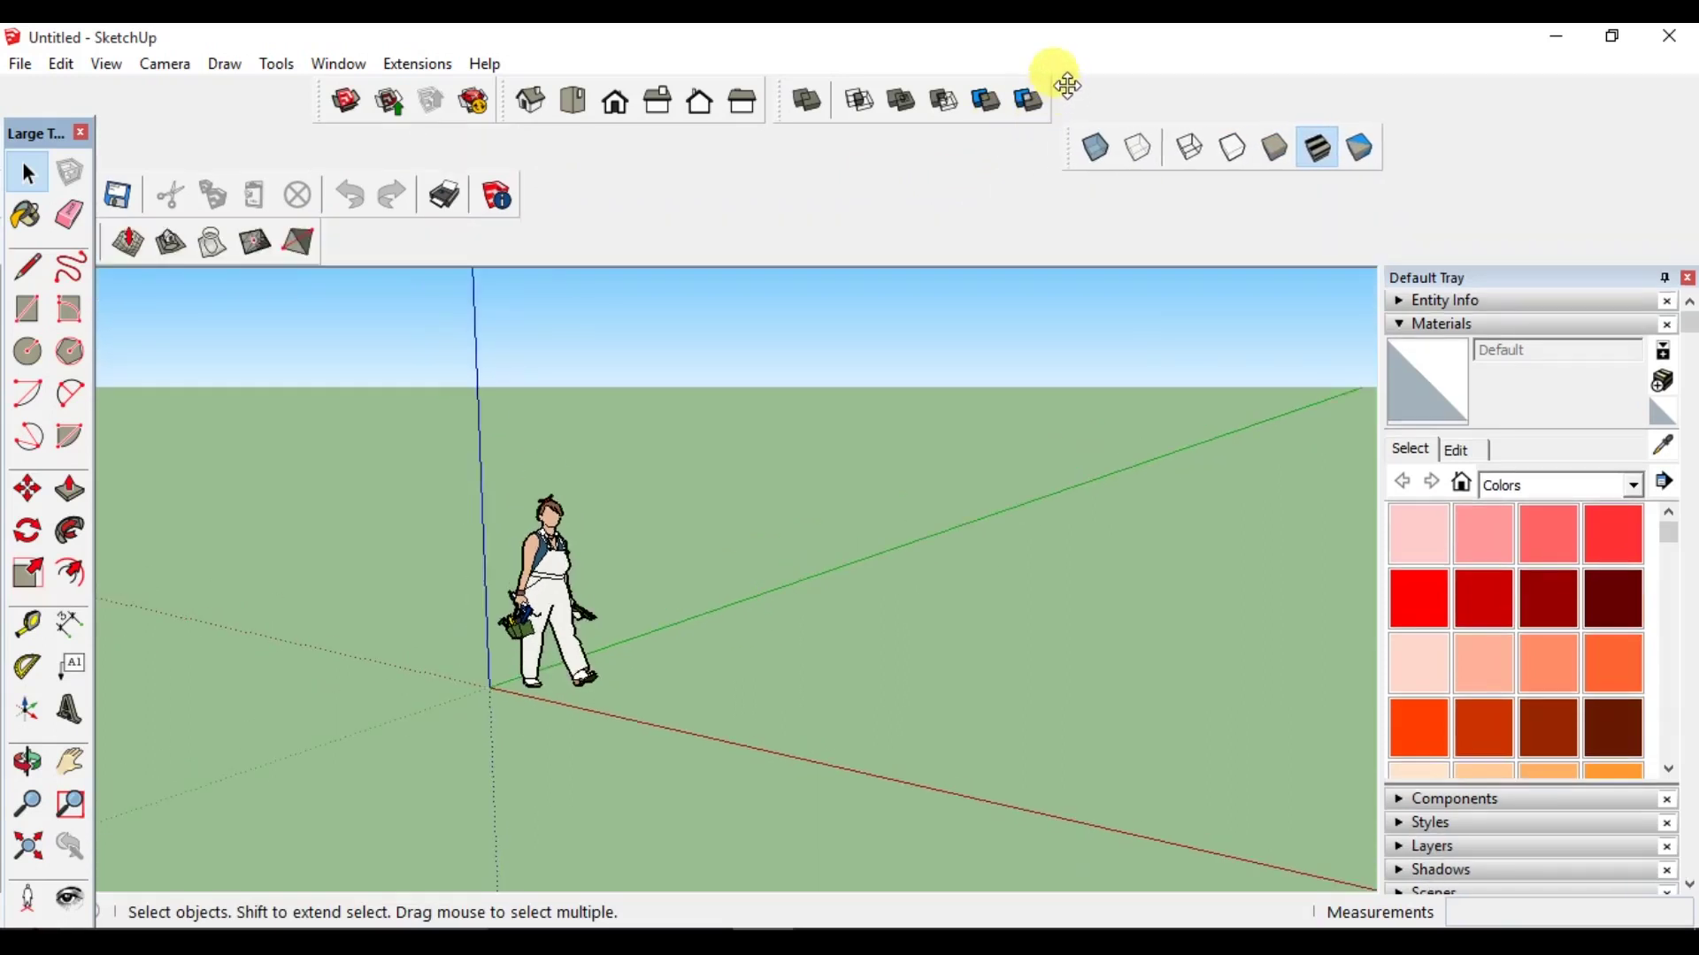
mouse_move(33, 133)
left_mouse_down()
mouse_move(36, 248)
mouse_move(1391, 107)
mouse_move(1392, 66)
left_mouse_up()
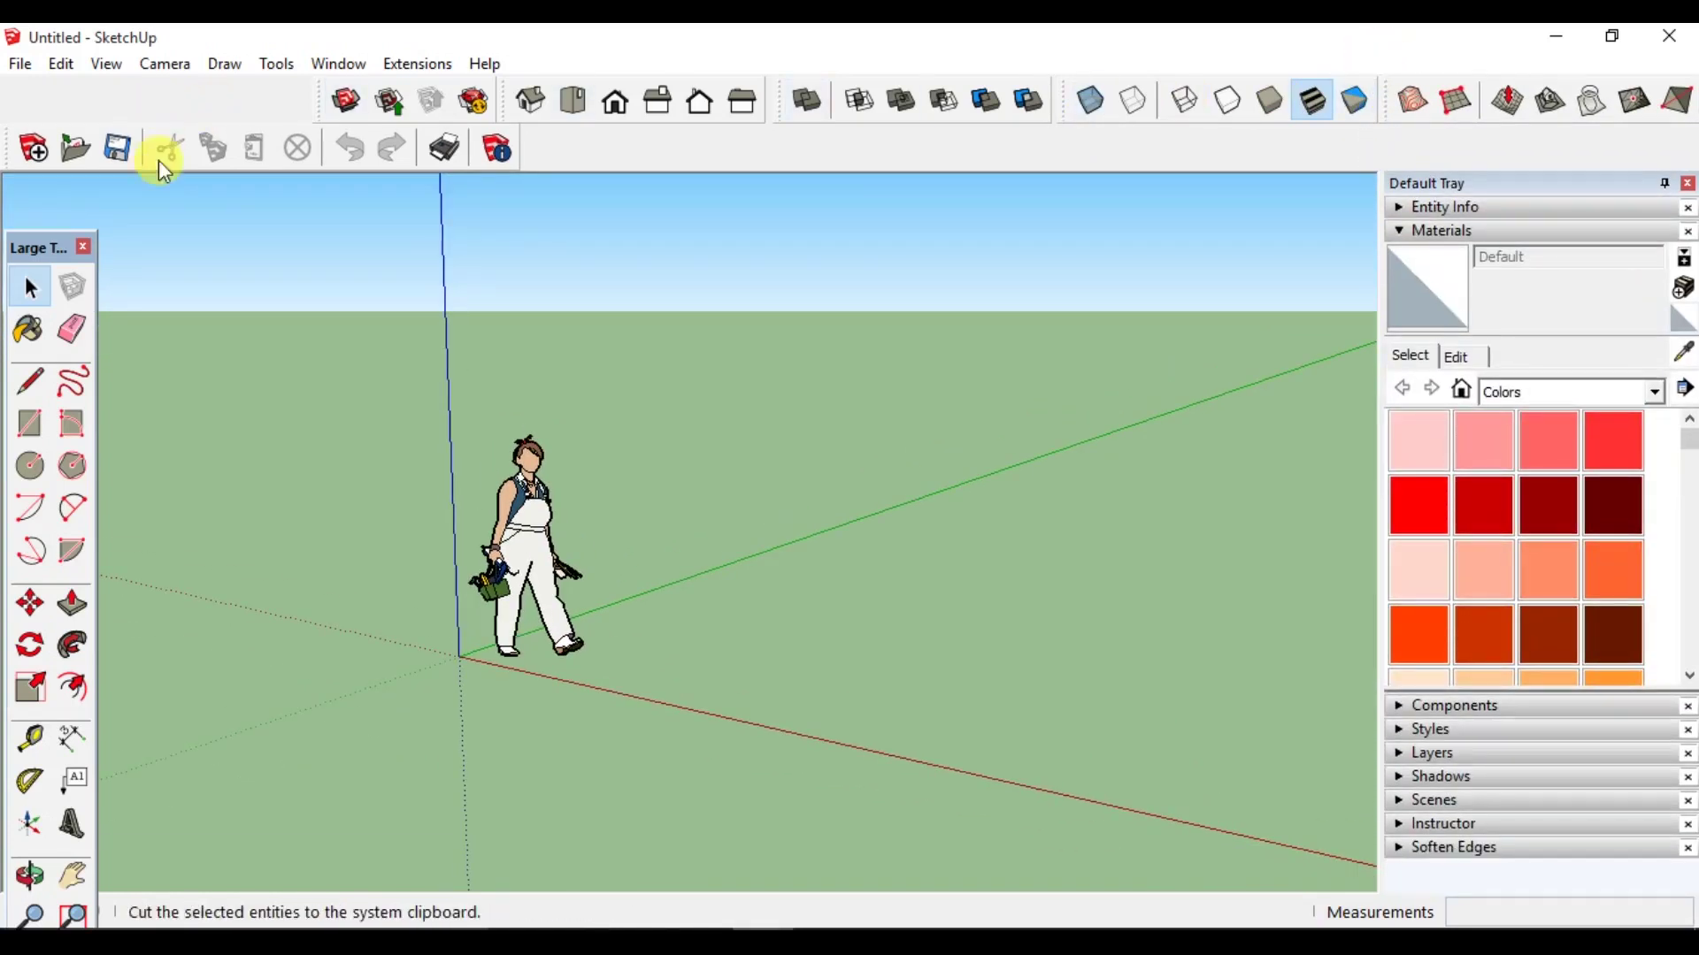
left_click_drag(313, 102, 529, 150)
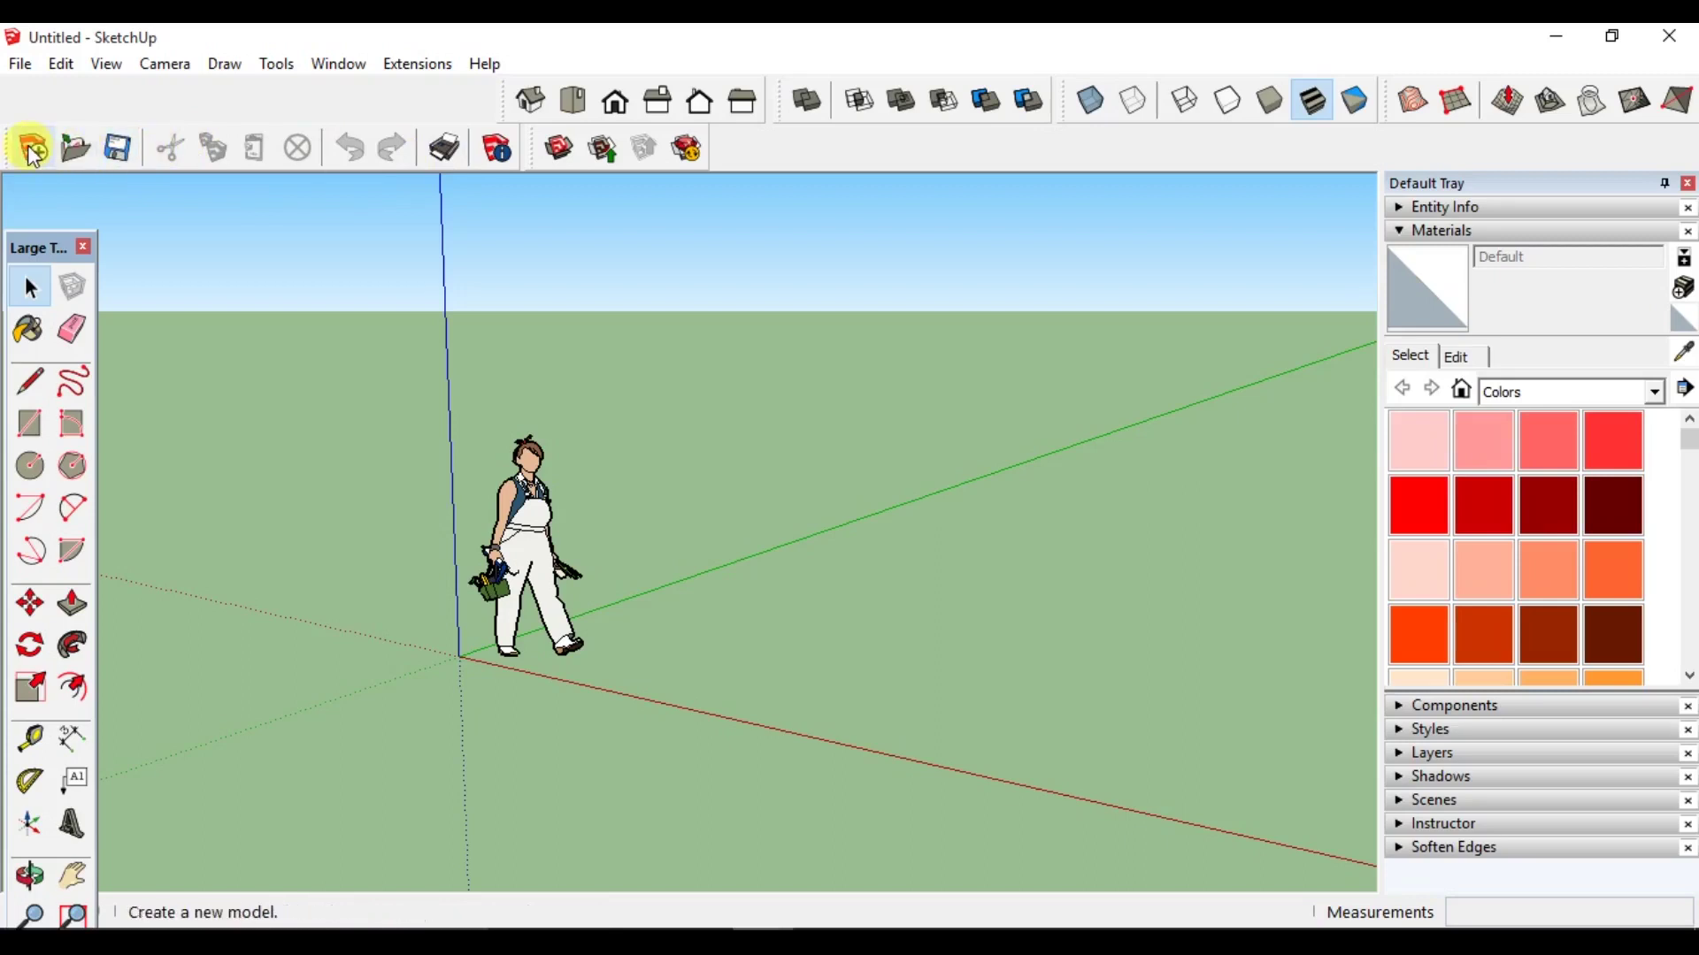
Settle the Large Tool Set at the left edge under the toolbars and select the scale figure.
left_click_drag(51, 241, 49, 181)
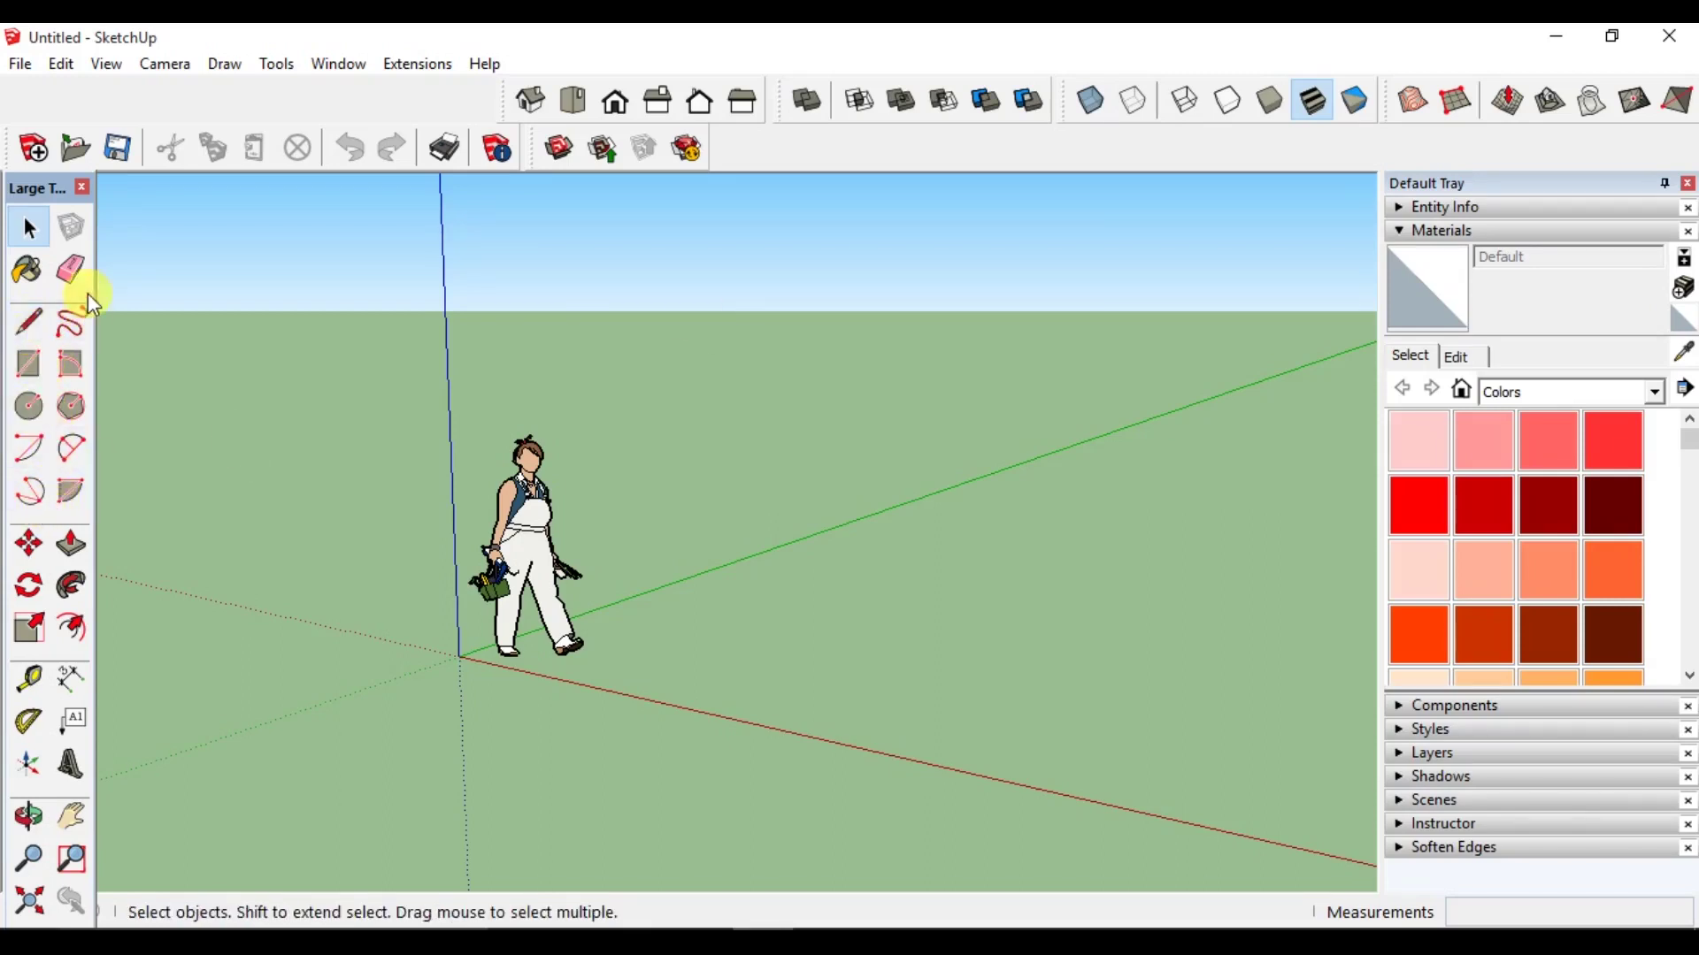
left_click_drag(49, 193, 64, 63)
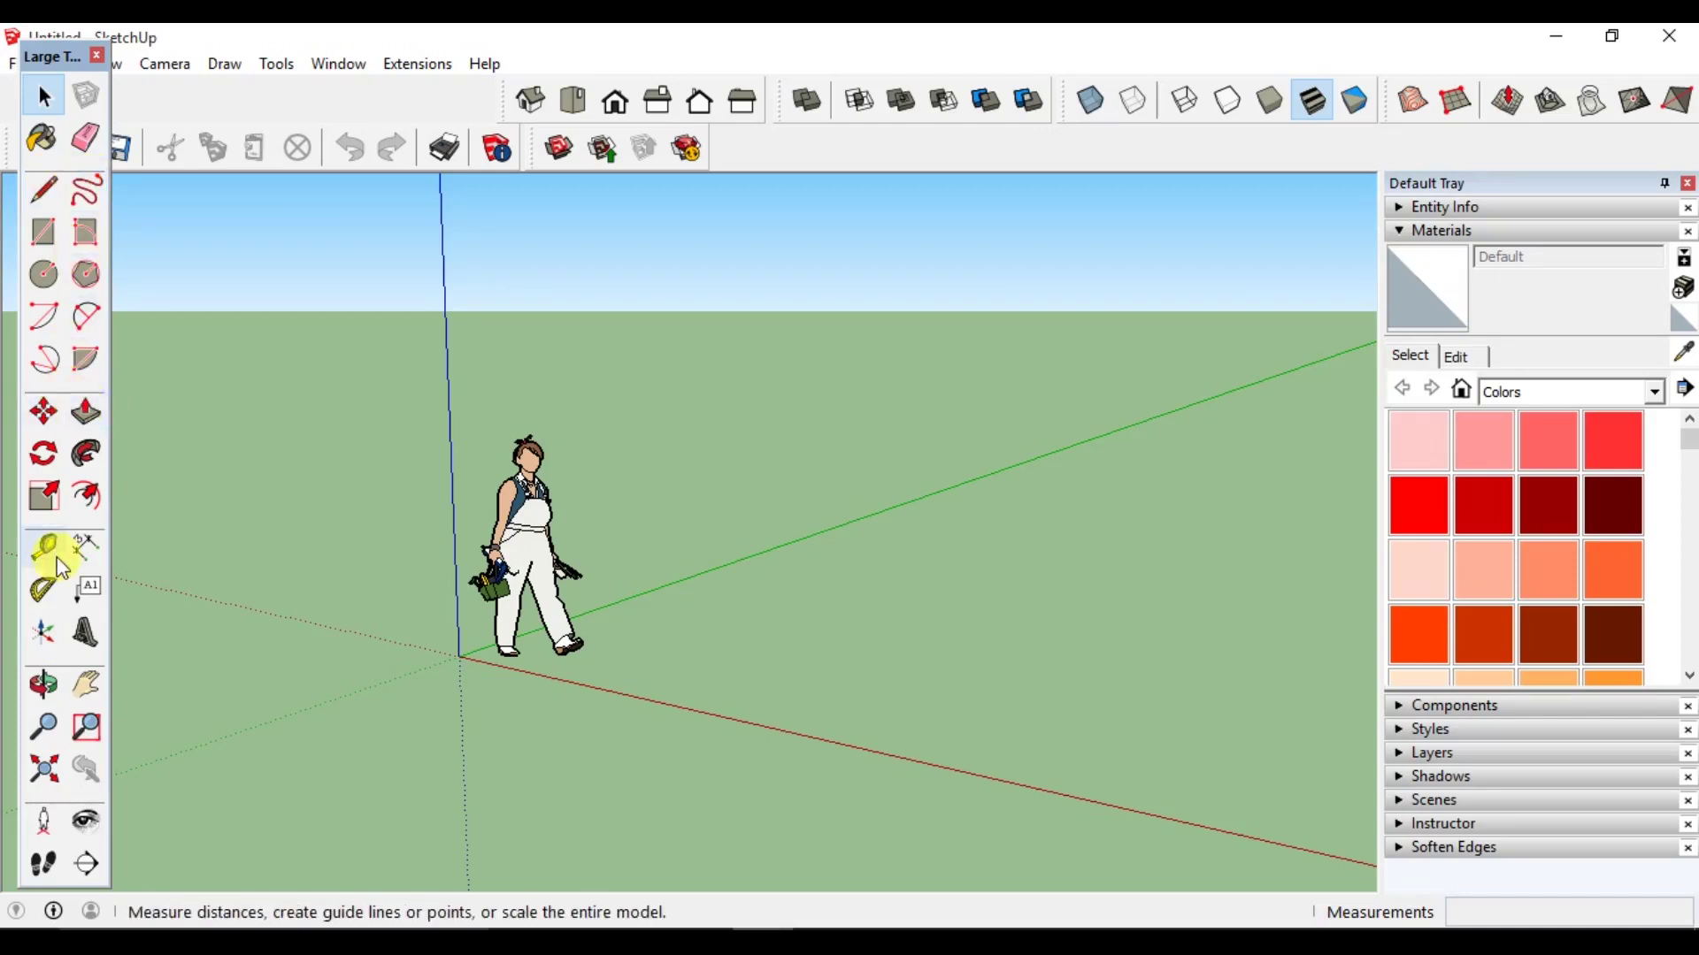
mouse_move(44, 55)
left_mouse_down()
mouse_move(131, 55)
mouse_move(50, 53)
left_mouse_up()
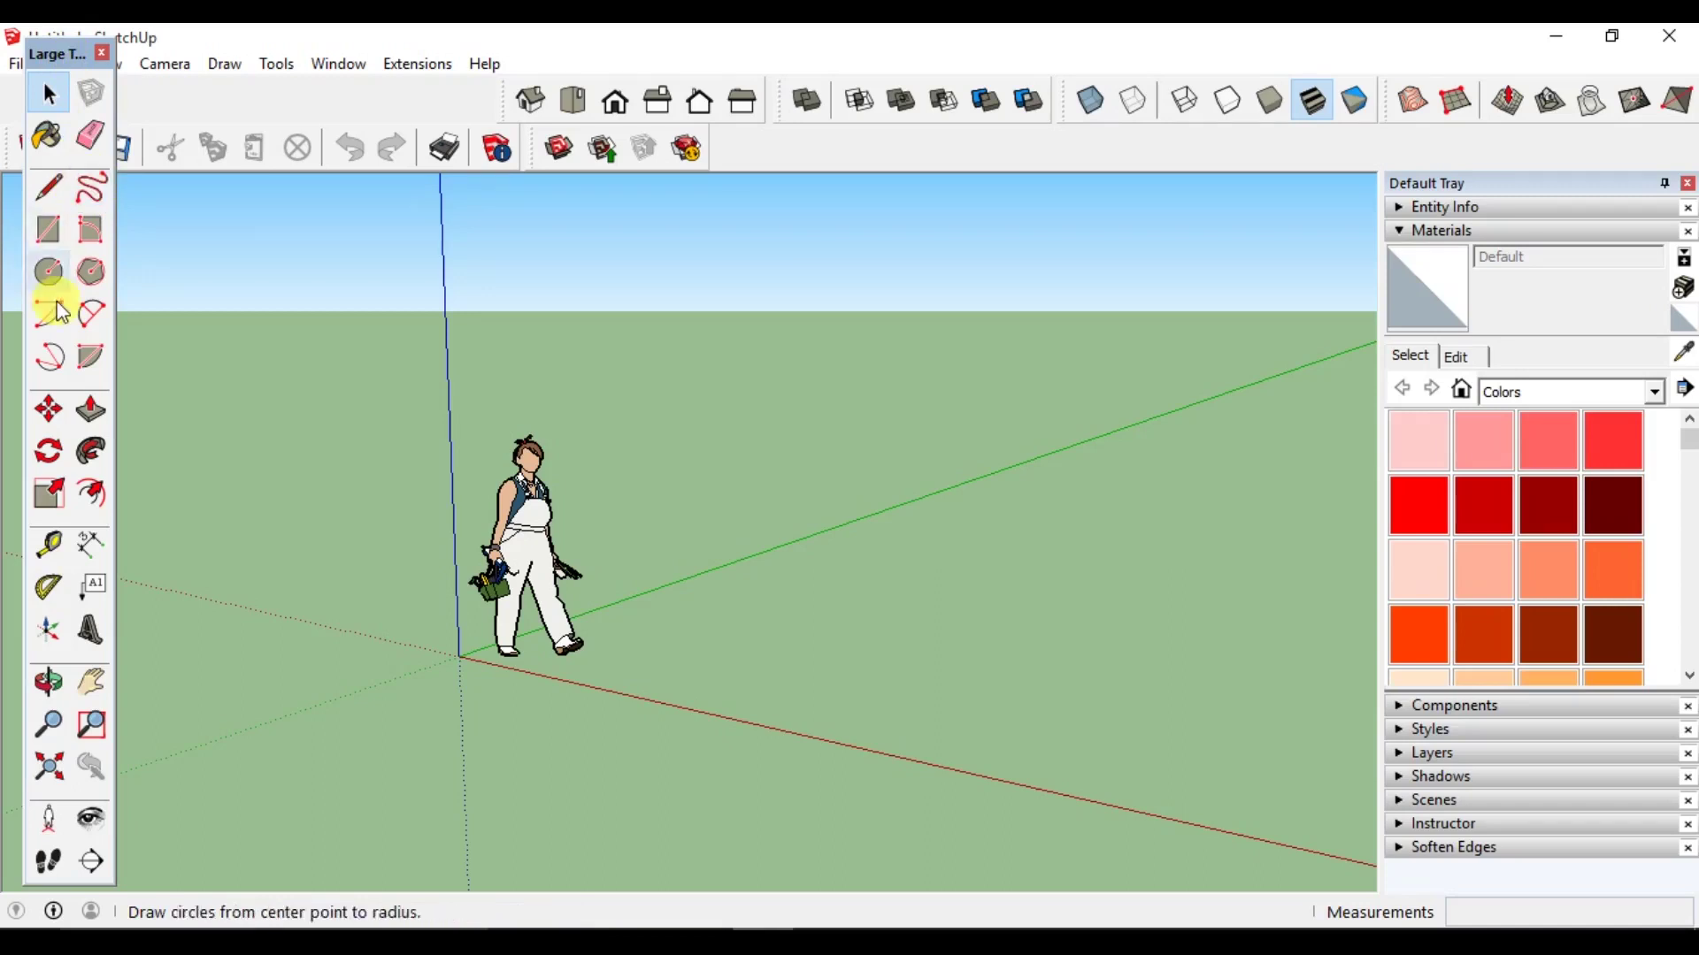
left_click_drag(46, 62, 31, 65)
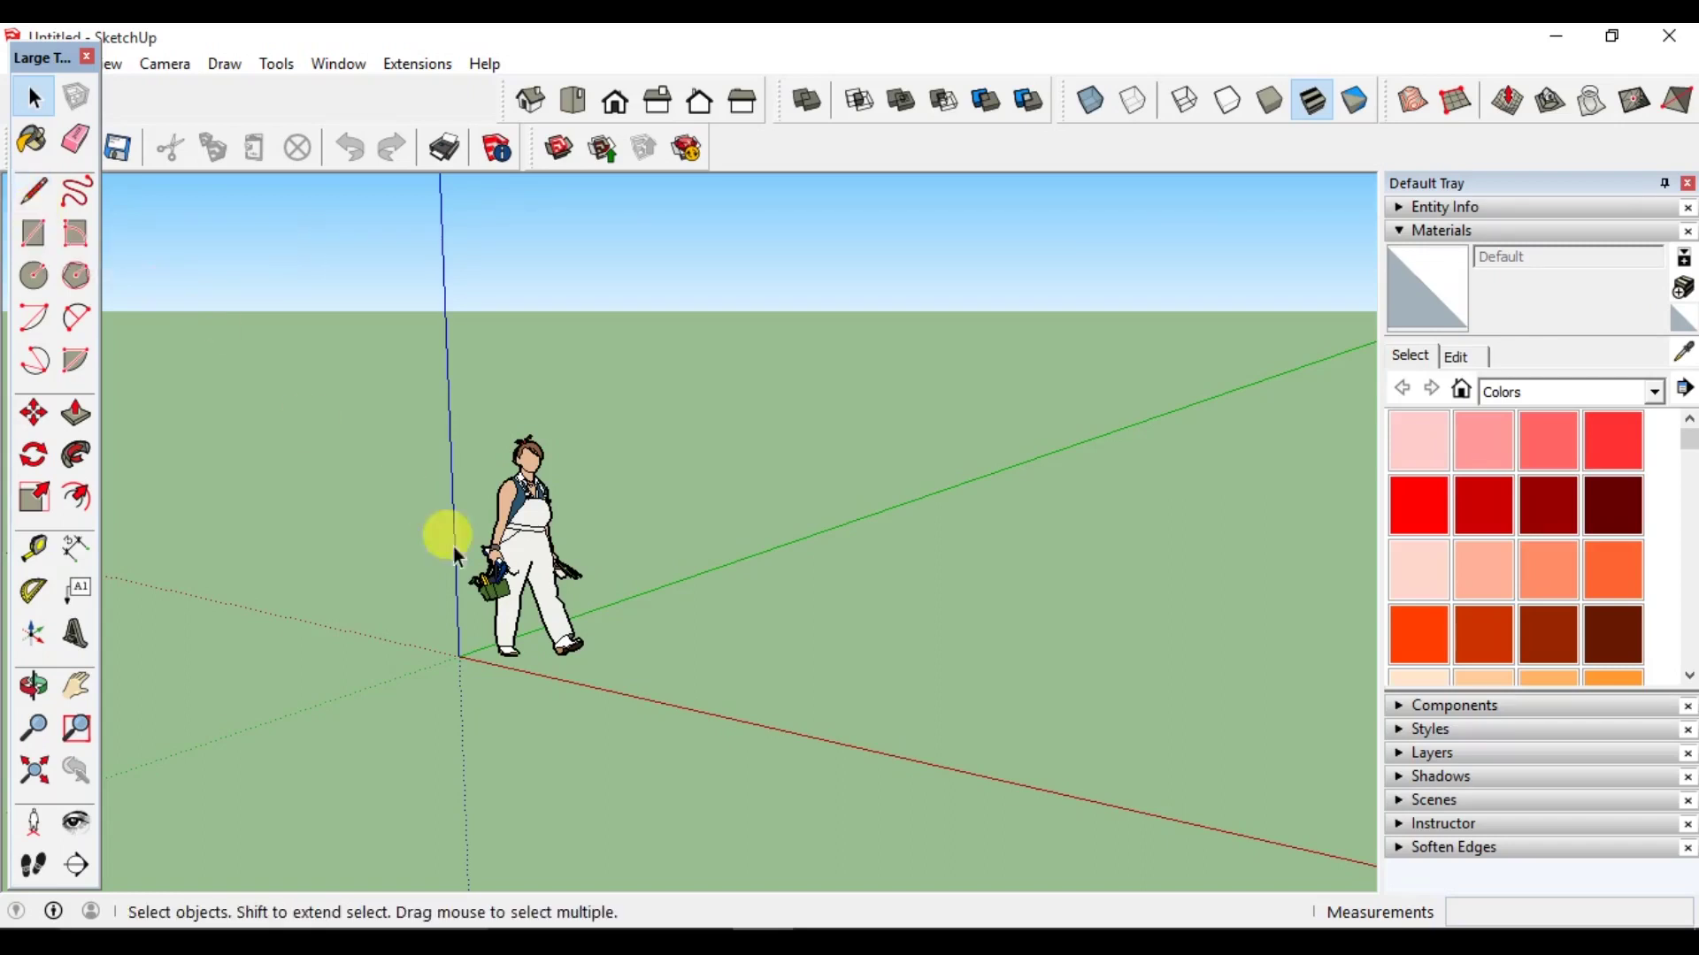
left_click_drag(457, 398, 666, 675)
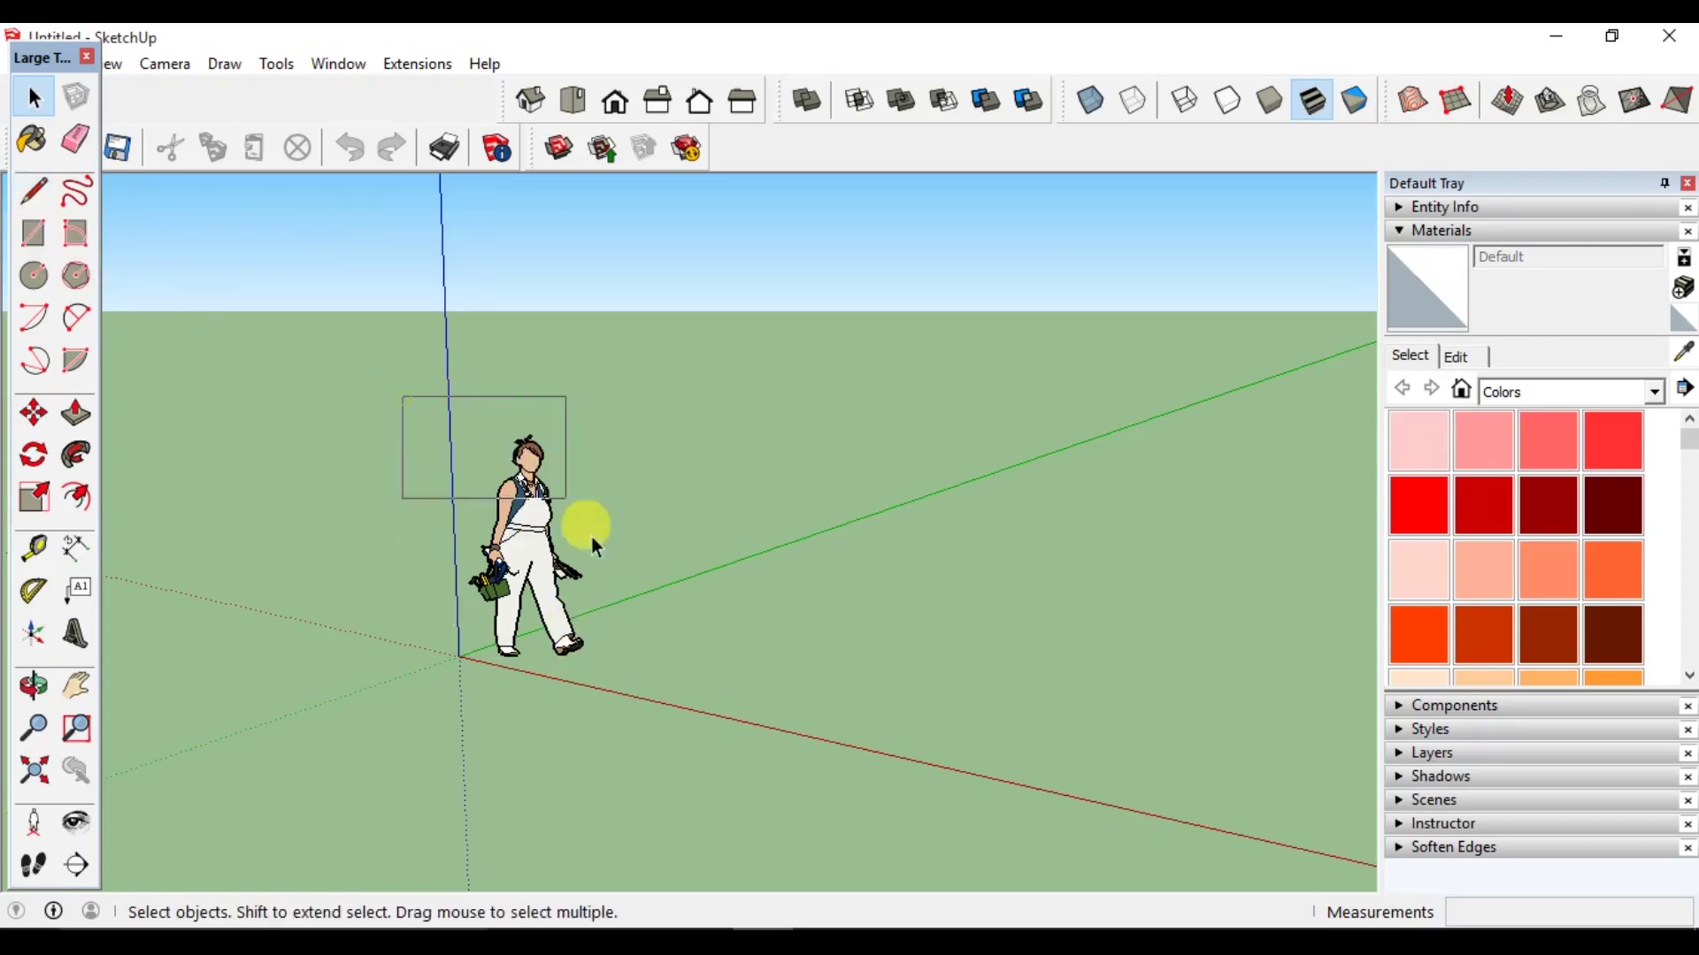
Delete the scale figure and abandon two trial line starts near the origin.
key("Delete")
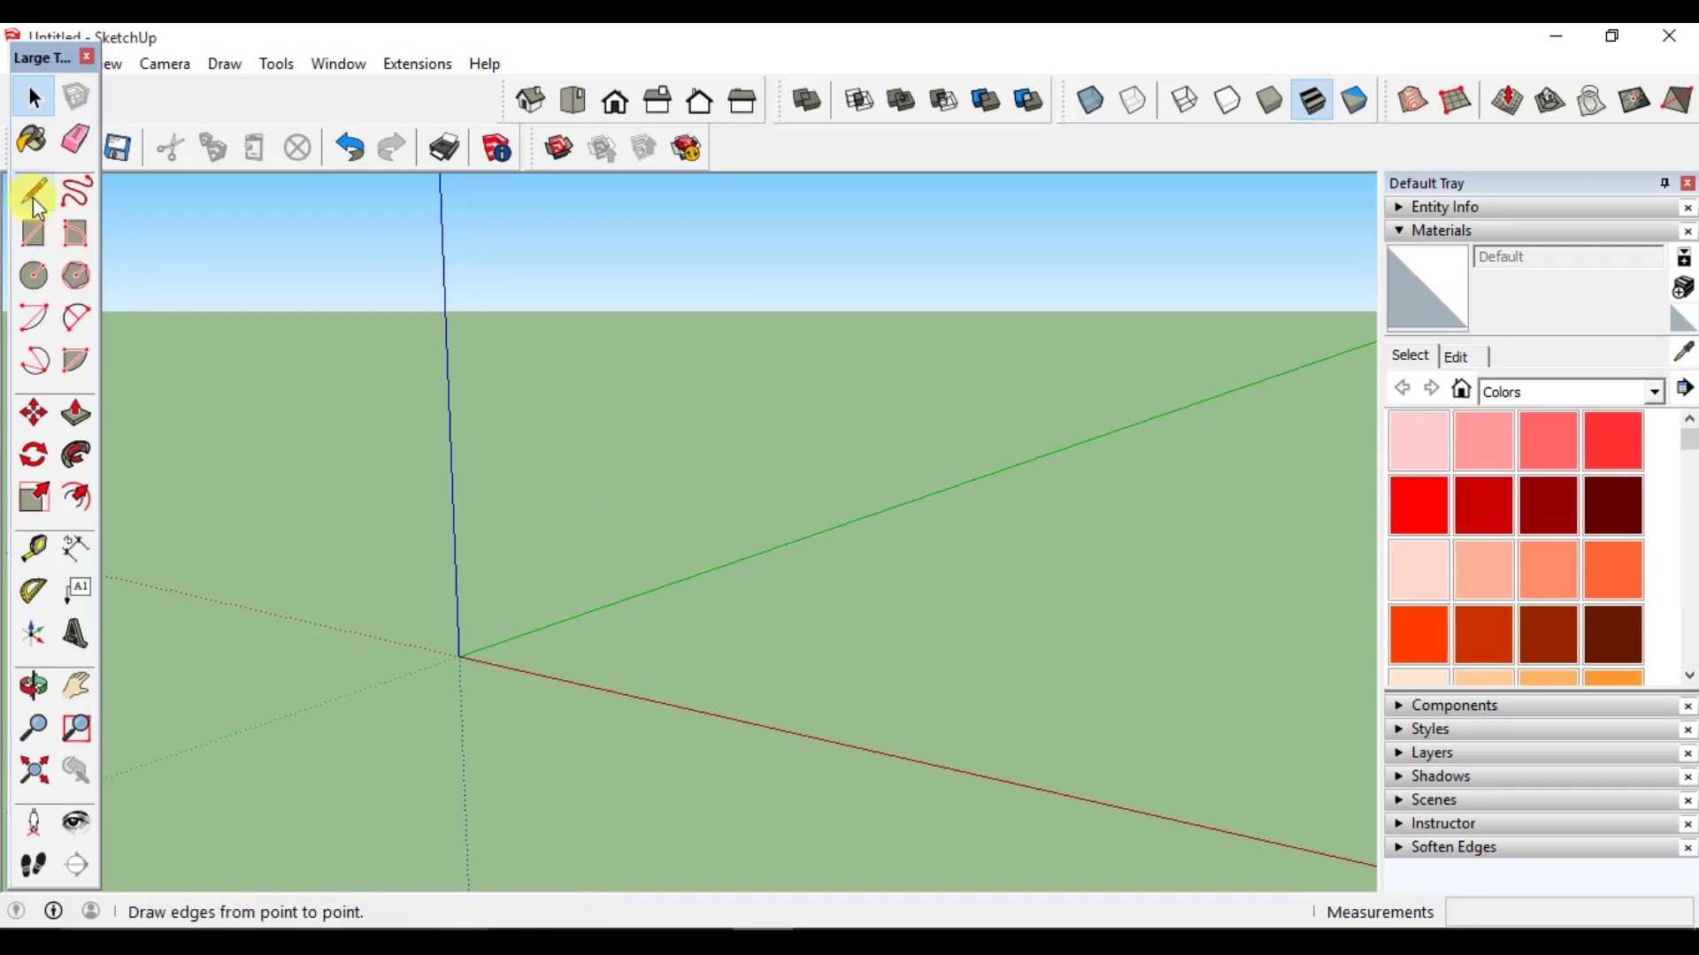
left_click(37, 206)
mouse_move(626, 600)
middle_mouse_down()
mouse_move(577, 687)
mouse_move(593, 600)
mouse_move(660, 783)
middle_mouse_up()
left_click(659, 798)
key("Escape")
left_click(496, 798)
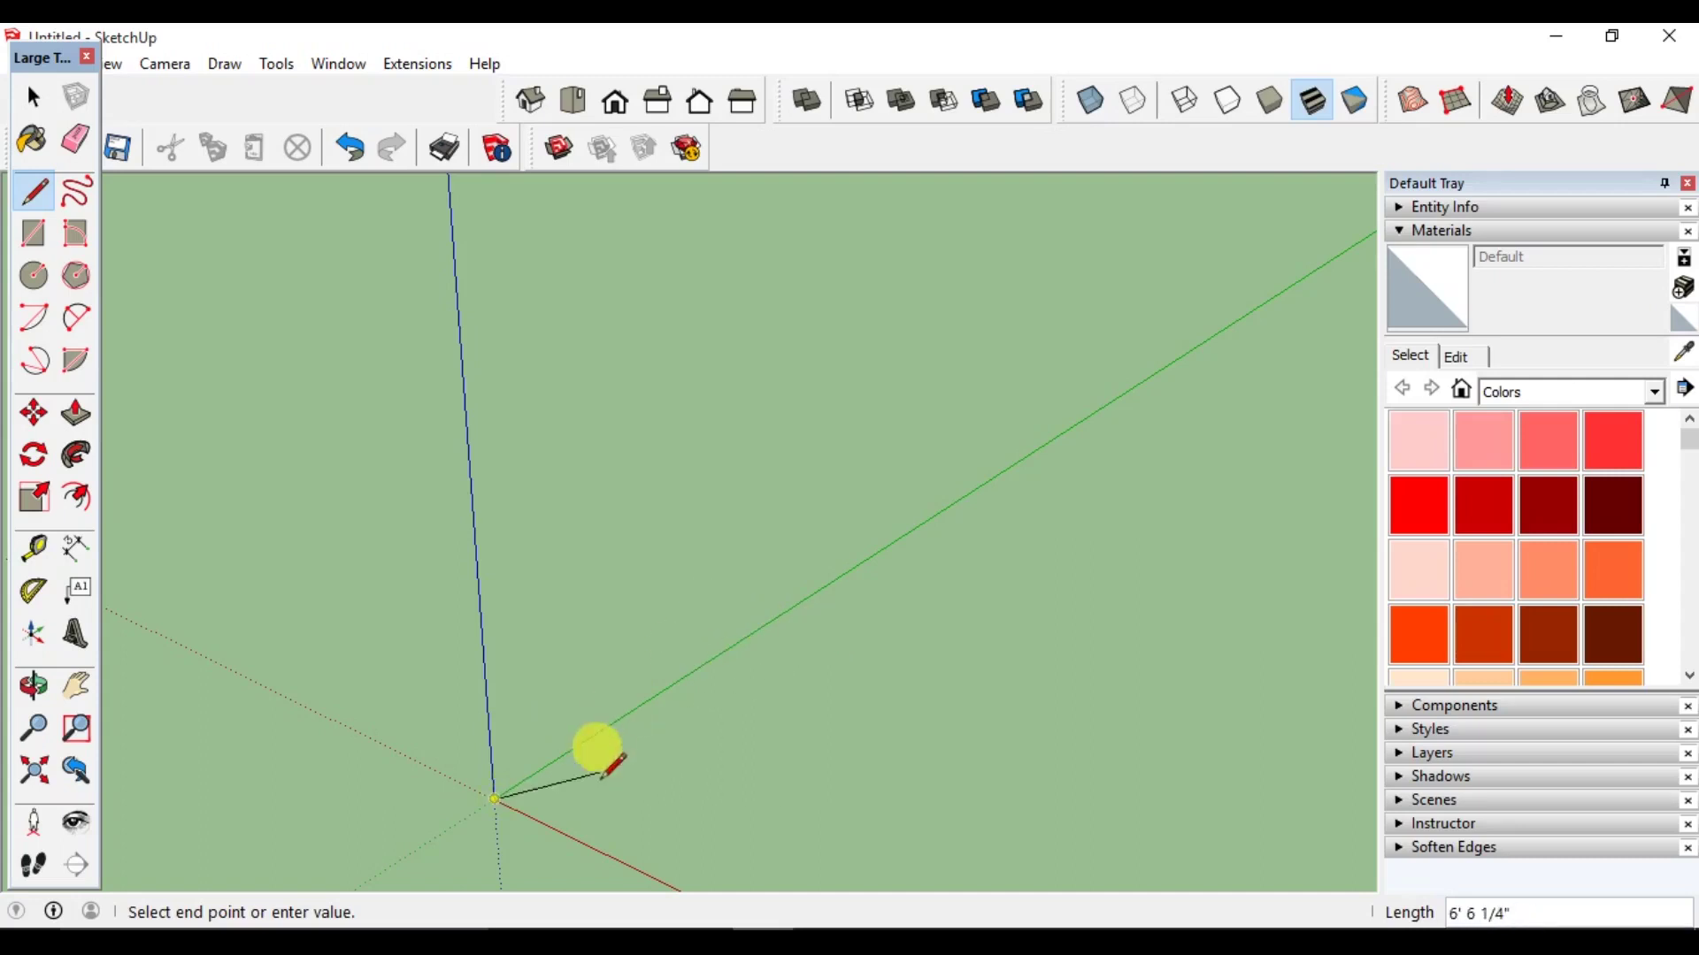
key("Escape")
Draw a bent line of two 20' edges, first along green, then along red.
mouse_move(633, 758)
middle_mouse_down()
mouse_move(582, 633)
mouse_move(614, 607)
mouse_move(569, 682)
mouse_move(637, 368)
mouse_move(616, 629)
middle_mouse_up()
middle_click_drag(618, 554, 567, 535)
left_click(537, 542)
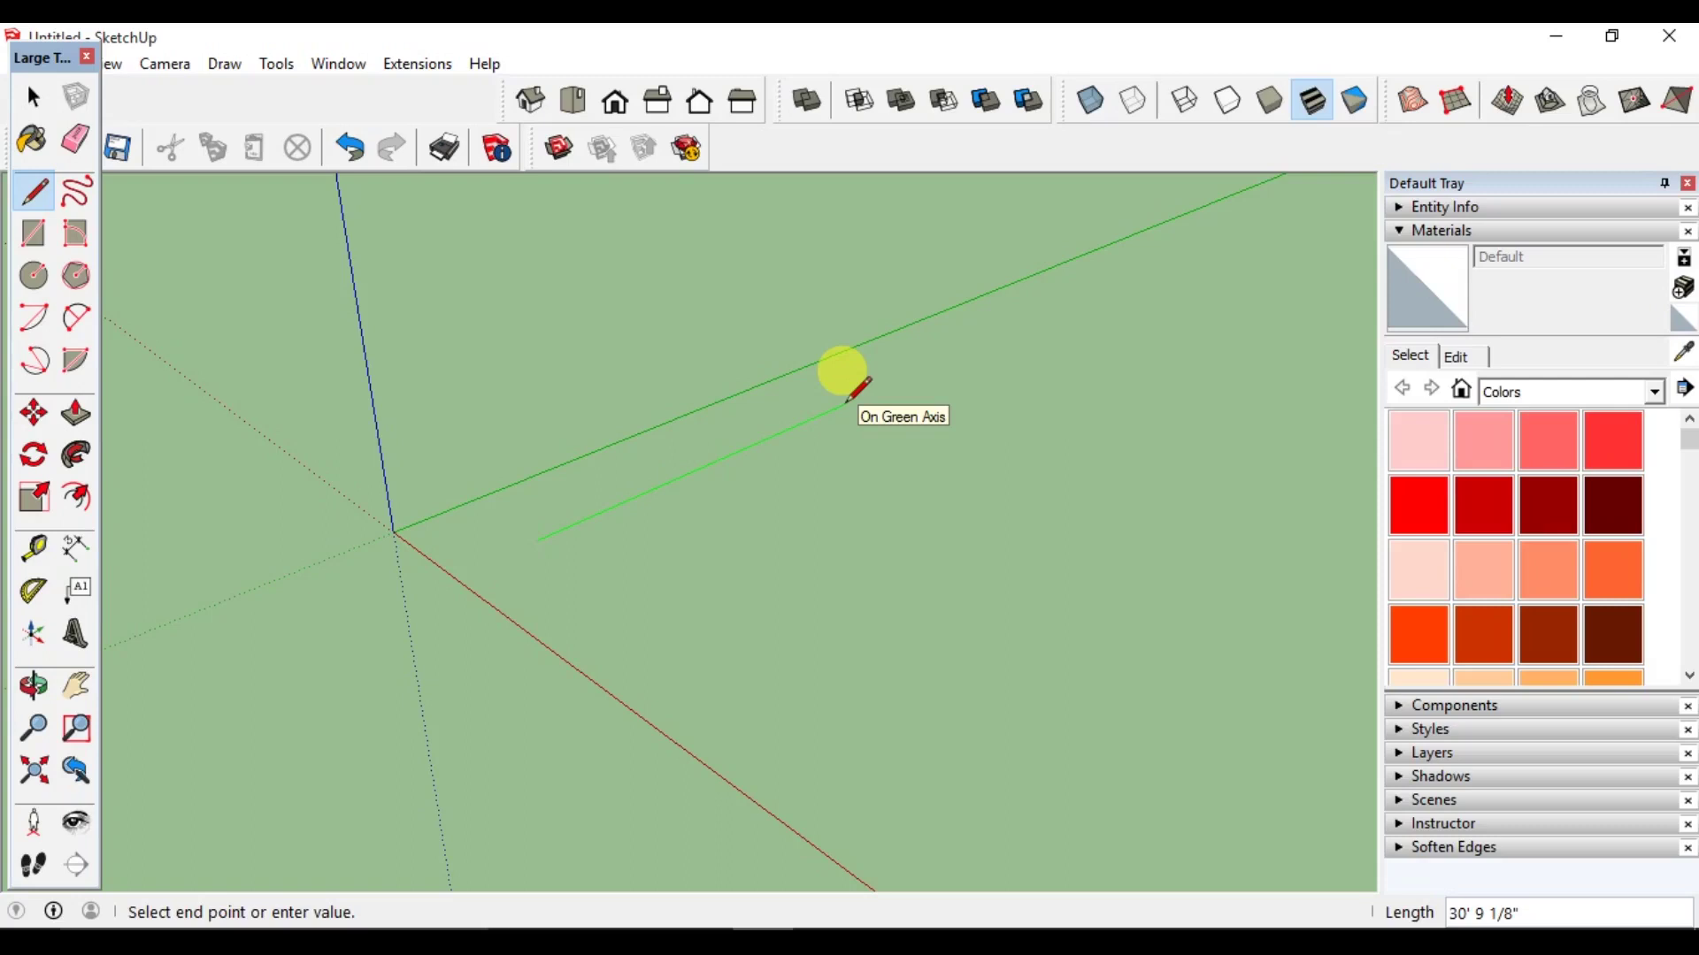
type("20")
key("Return")
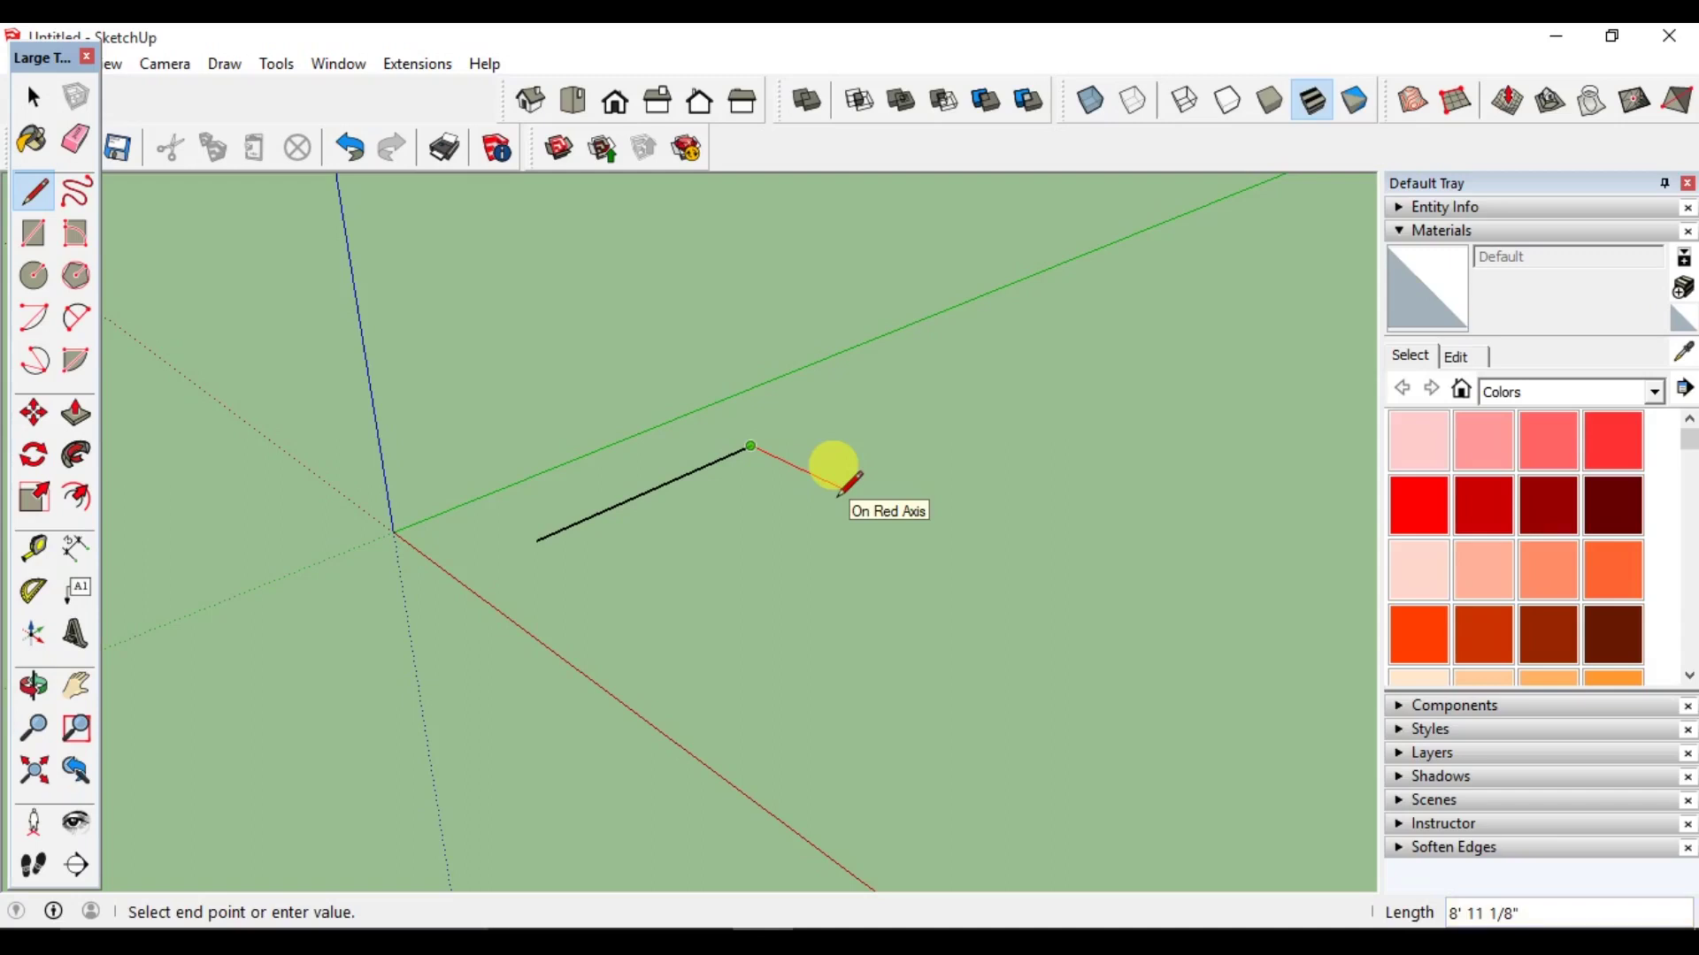
type("20")
key("Return")
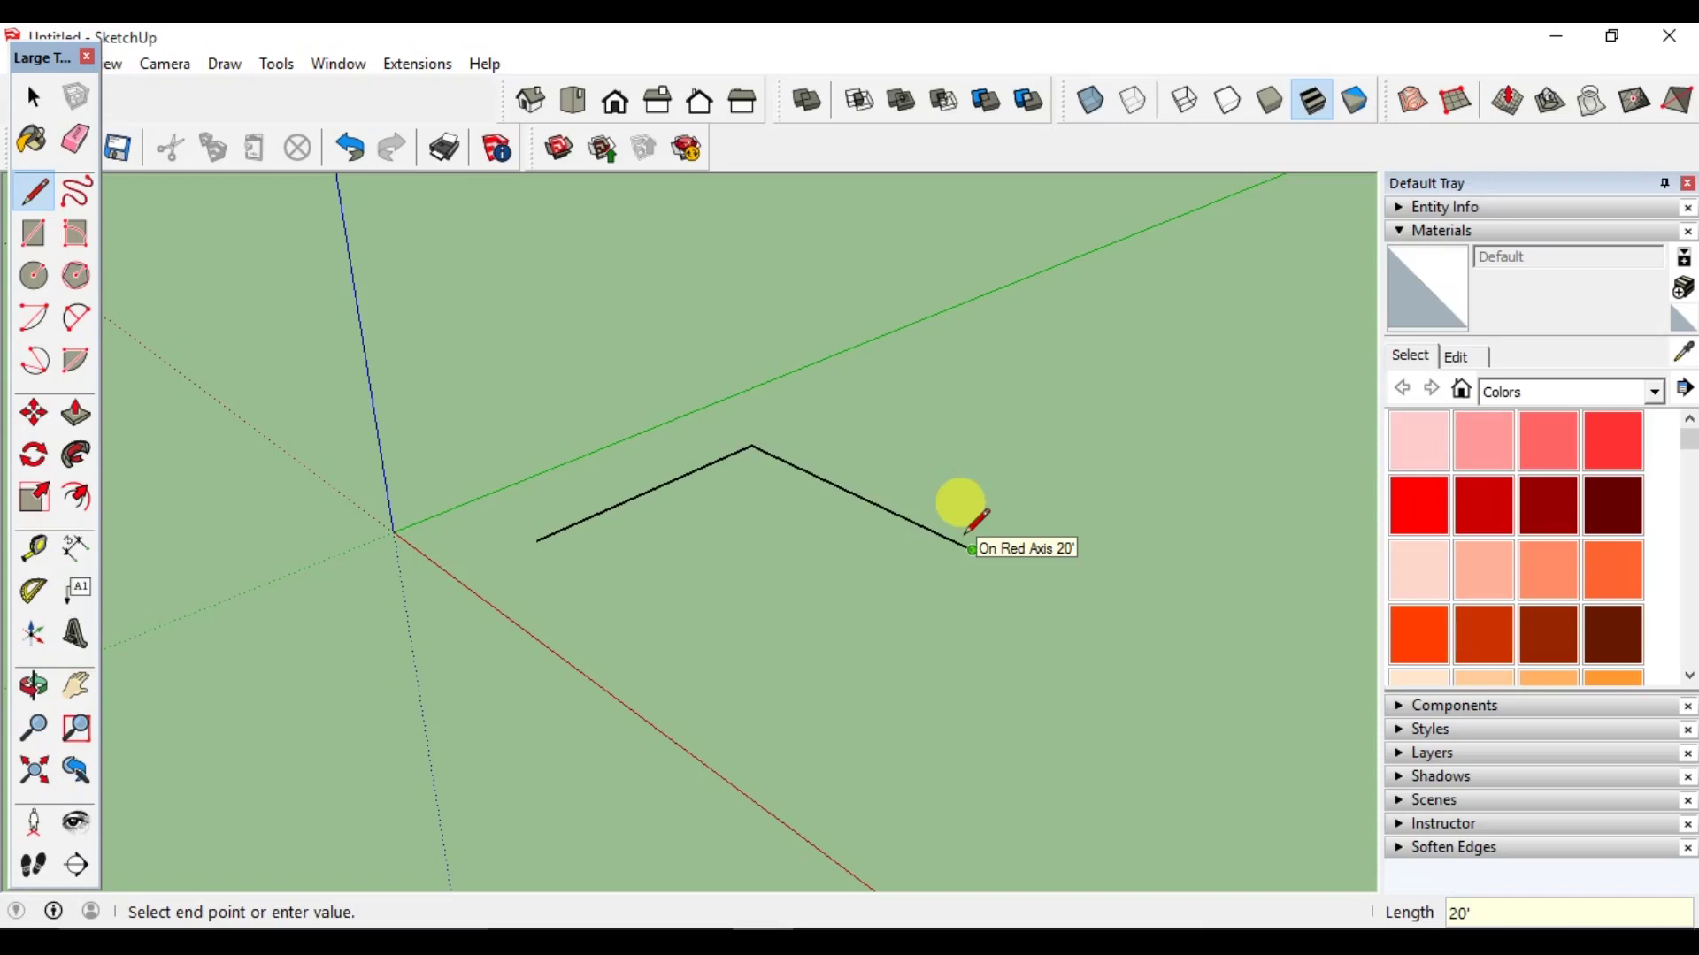
key("Escape")
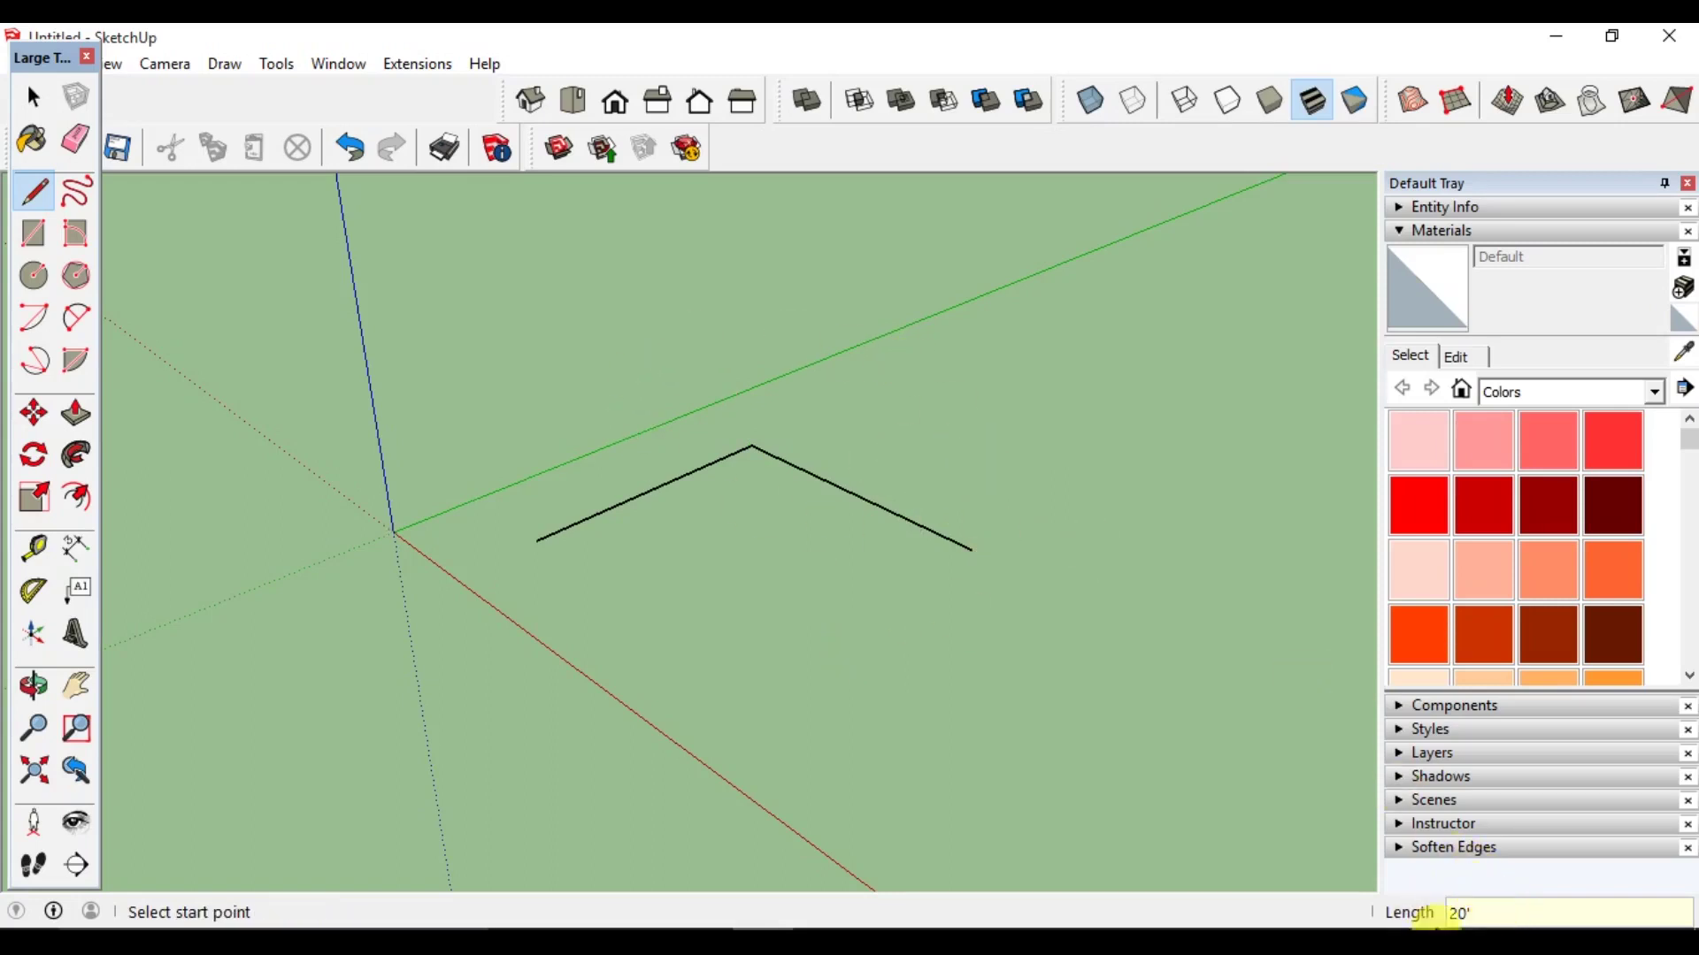
Draw a separate 20' line along the green axis.
left_click(822, 754)
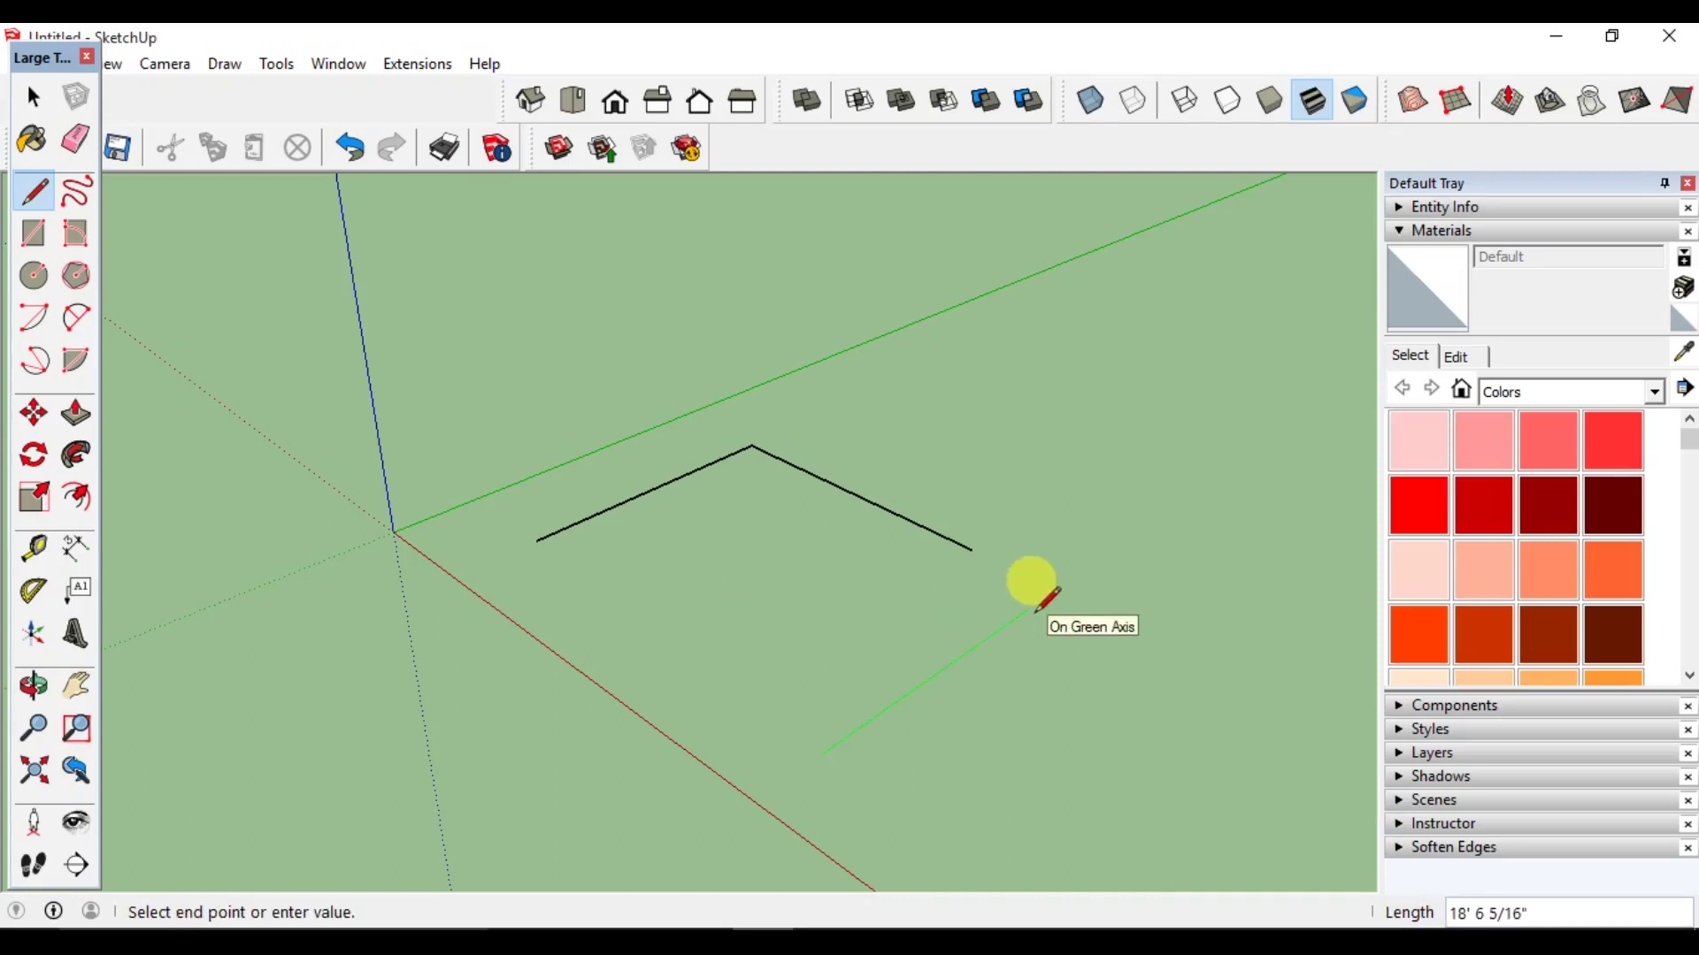
key("Escape")
left_click(874, 727)
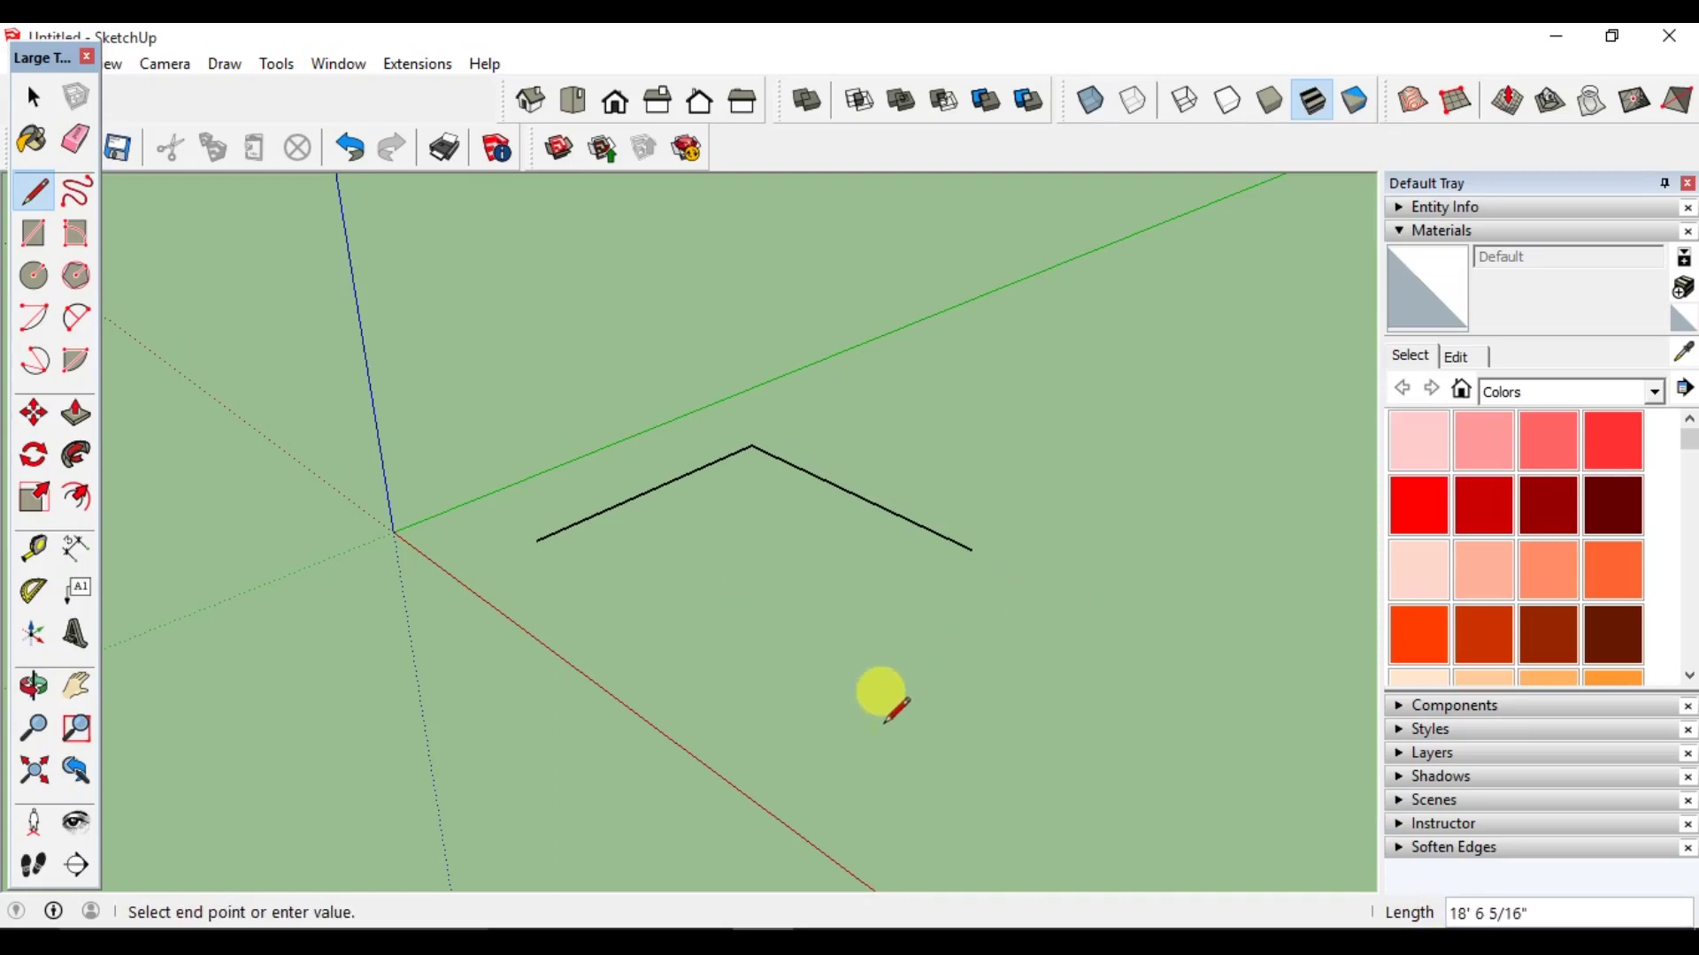
type("20'")
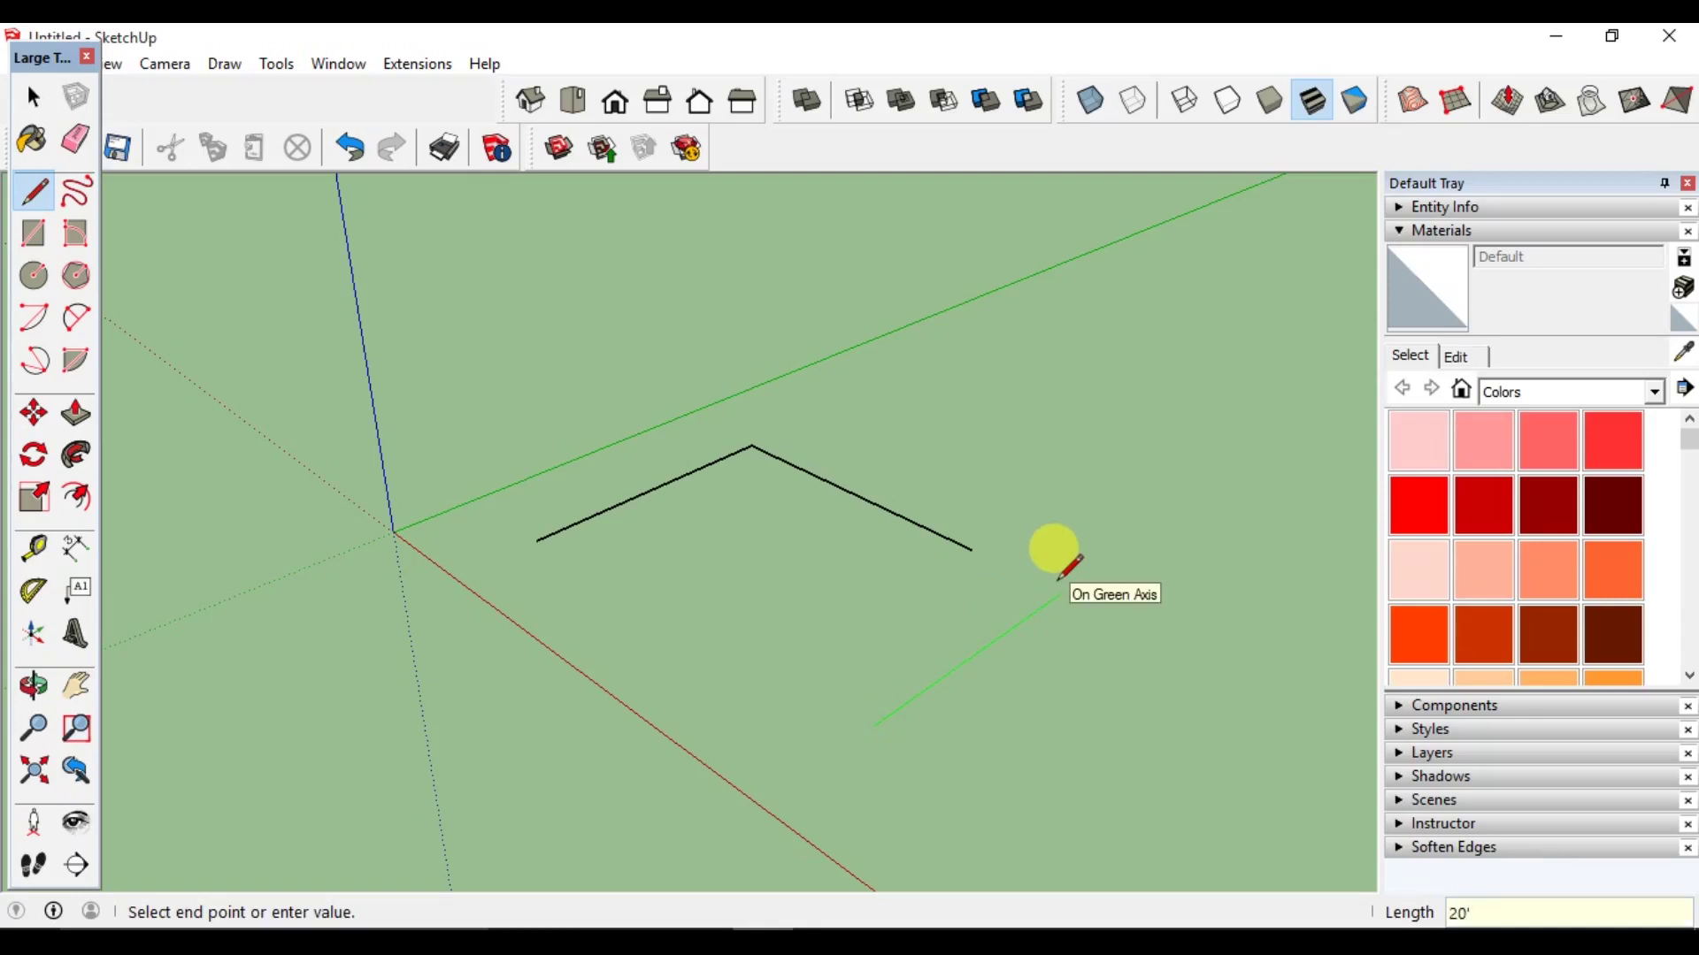
key("Return")
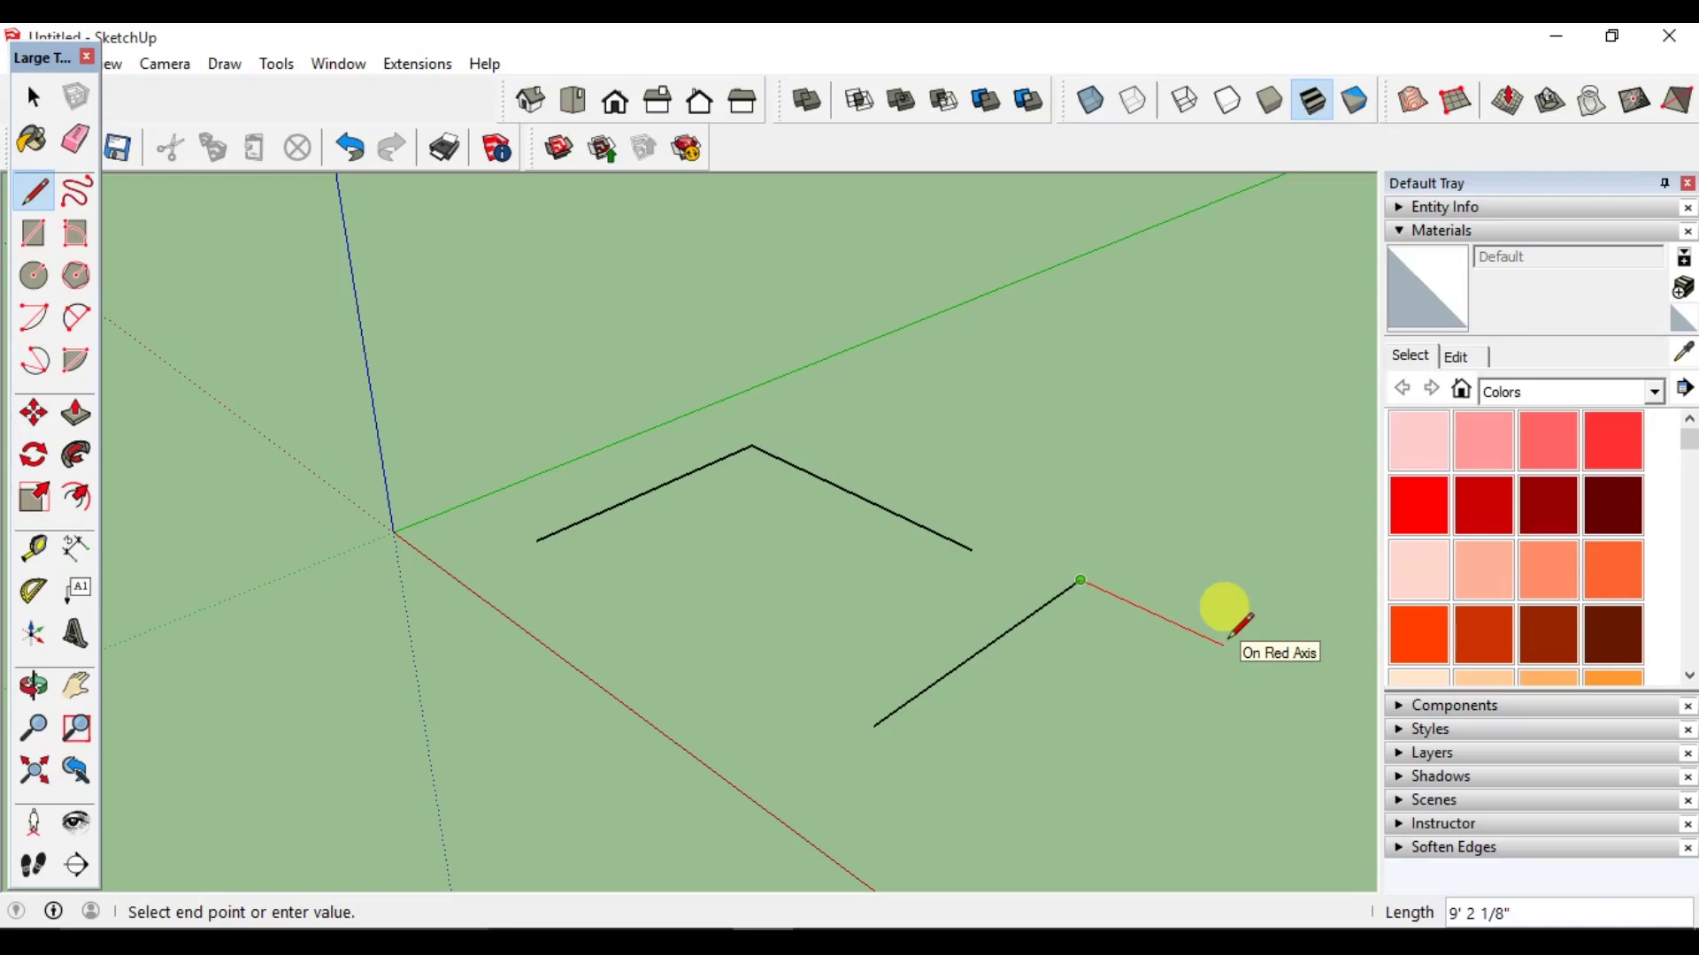
key("space")
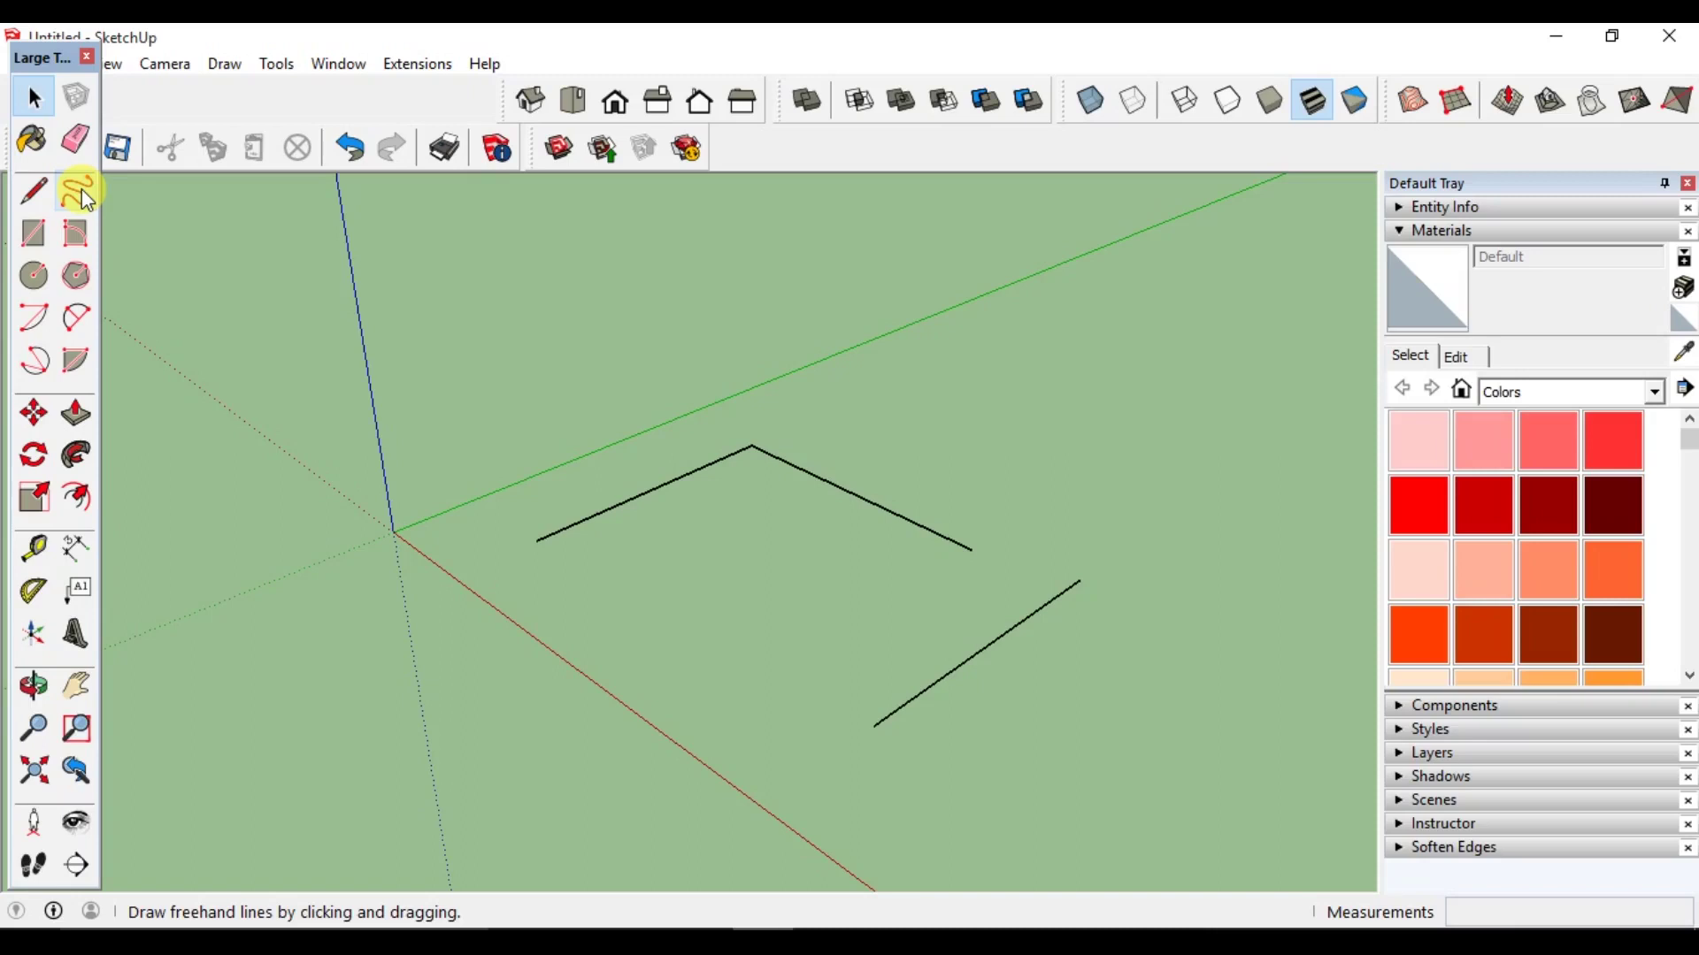
Sketch three freehand strokes across the ground with the Freehand tool.
left_click(81, 189)
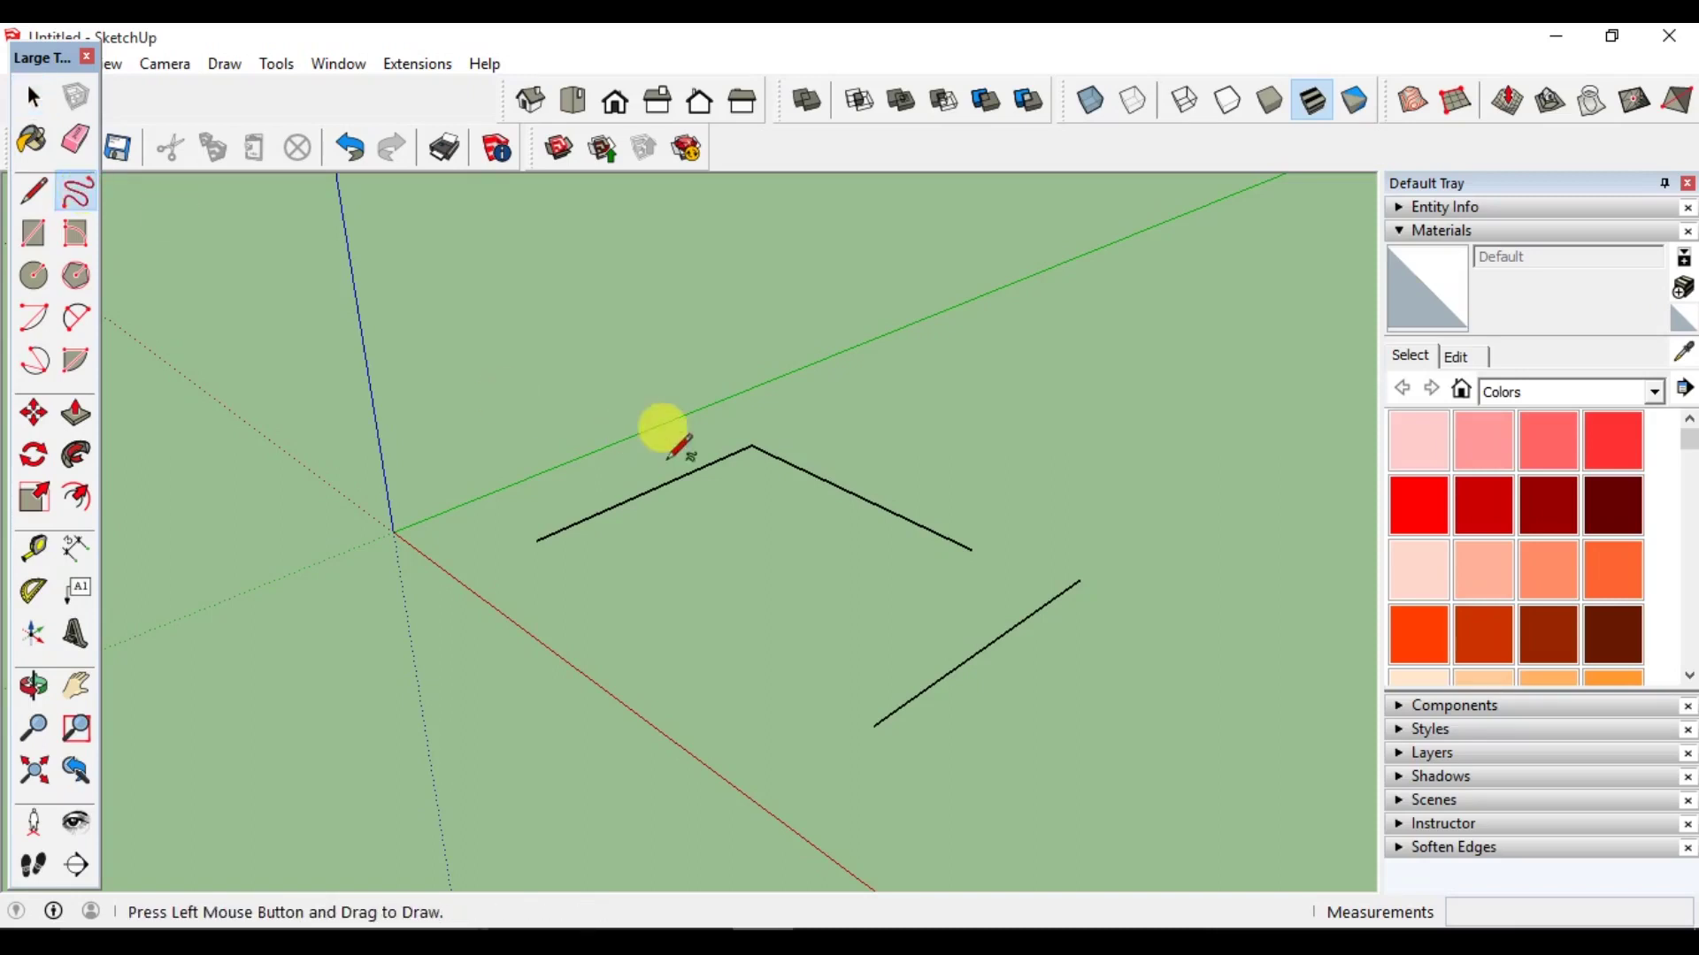
left_click_drag(1040, 400, 1259, 545)
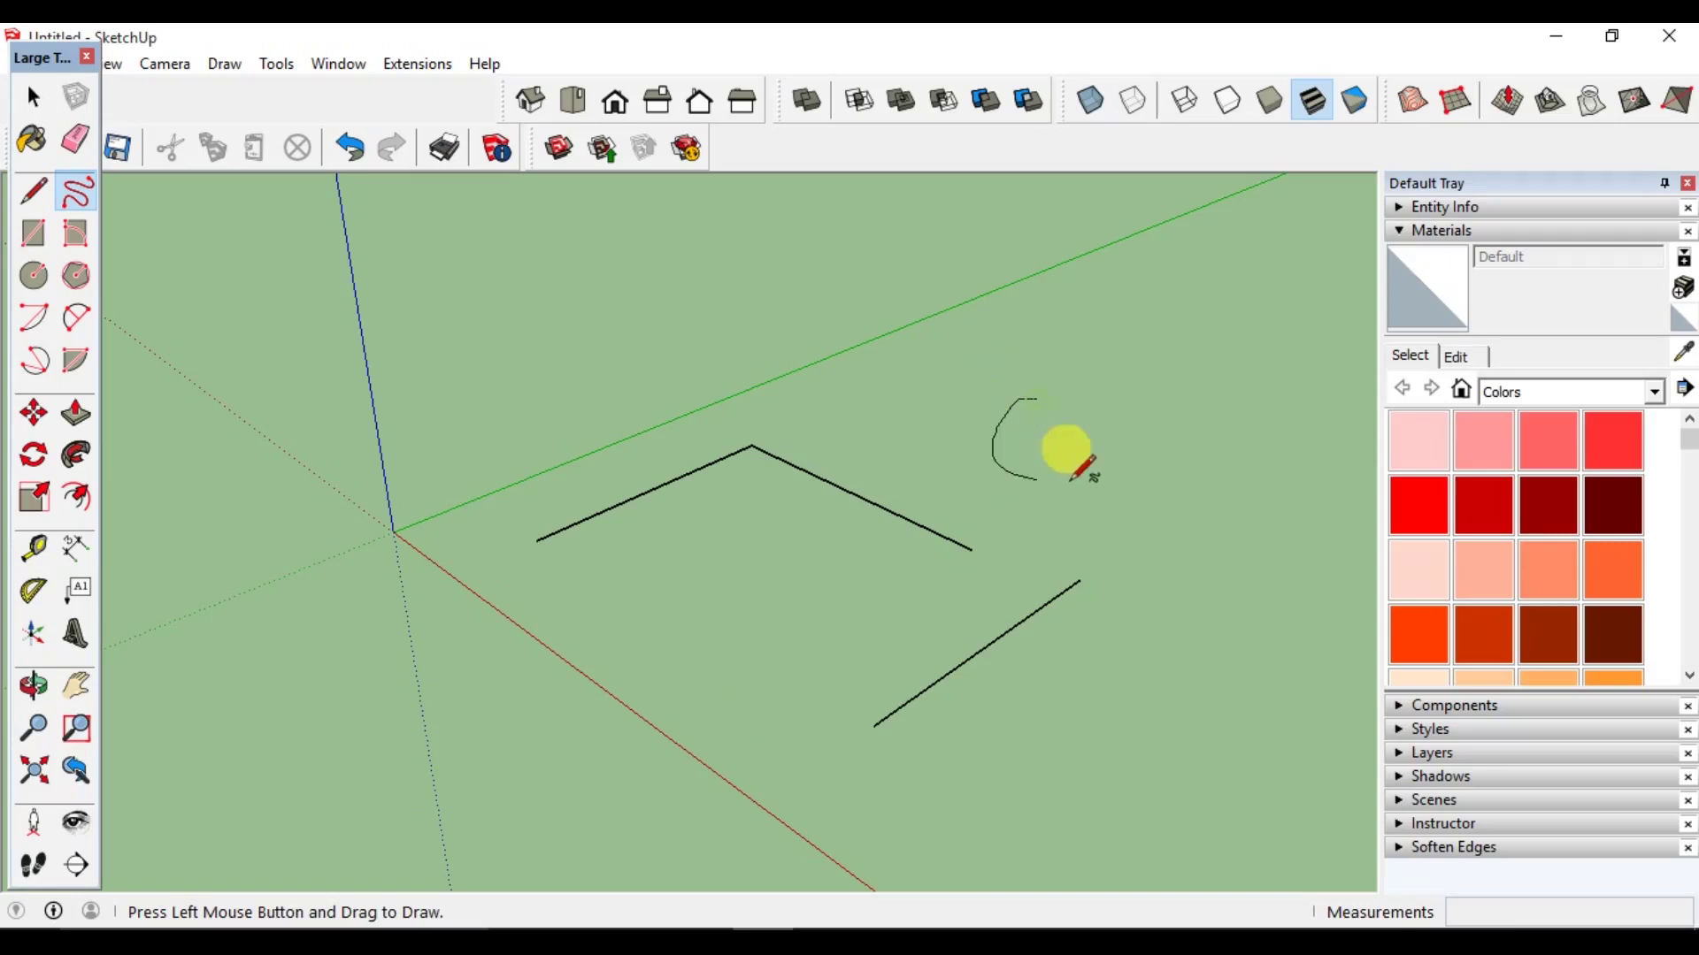
left_click_drag(1297, 635, 747, 500)
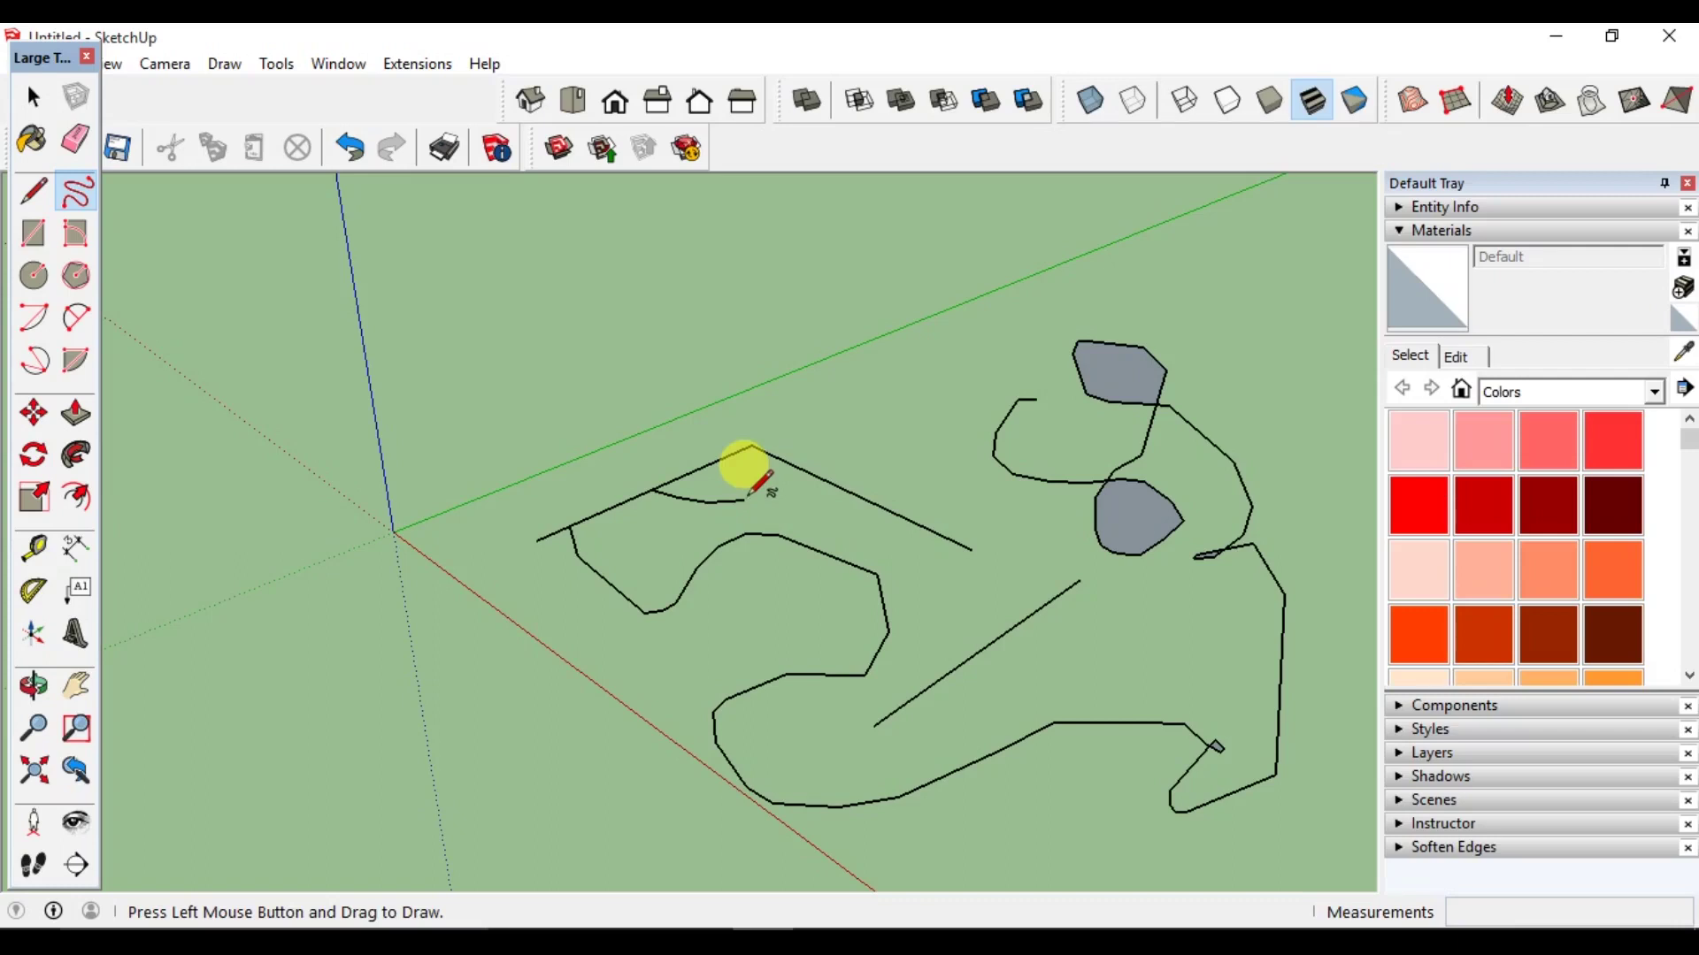
left_click_drag(664, 443, 1053, 252)
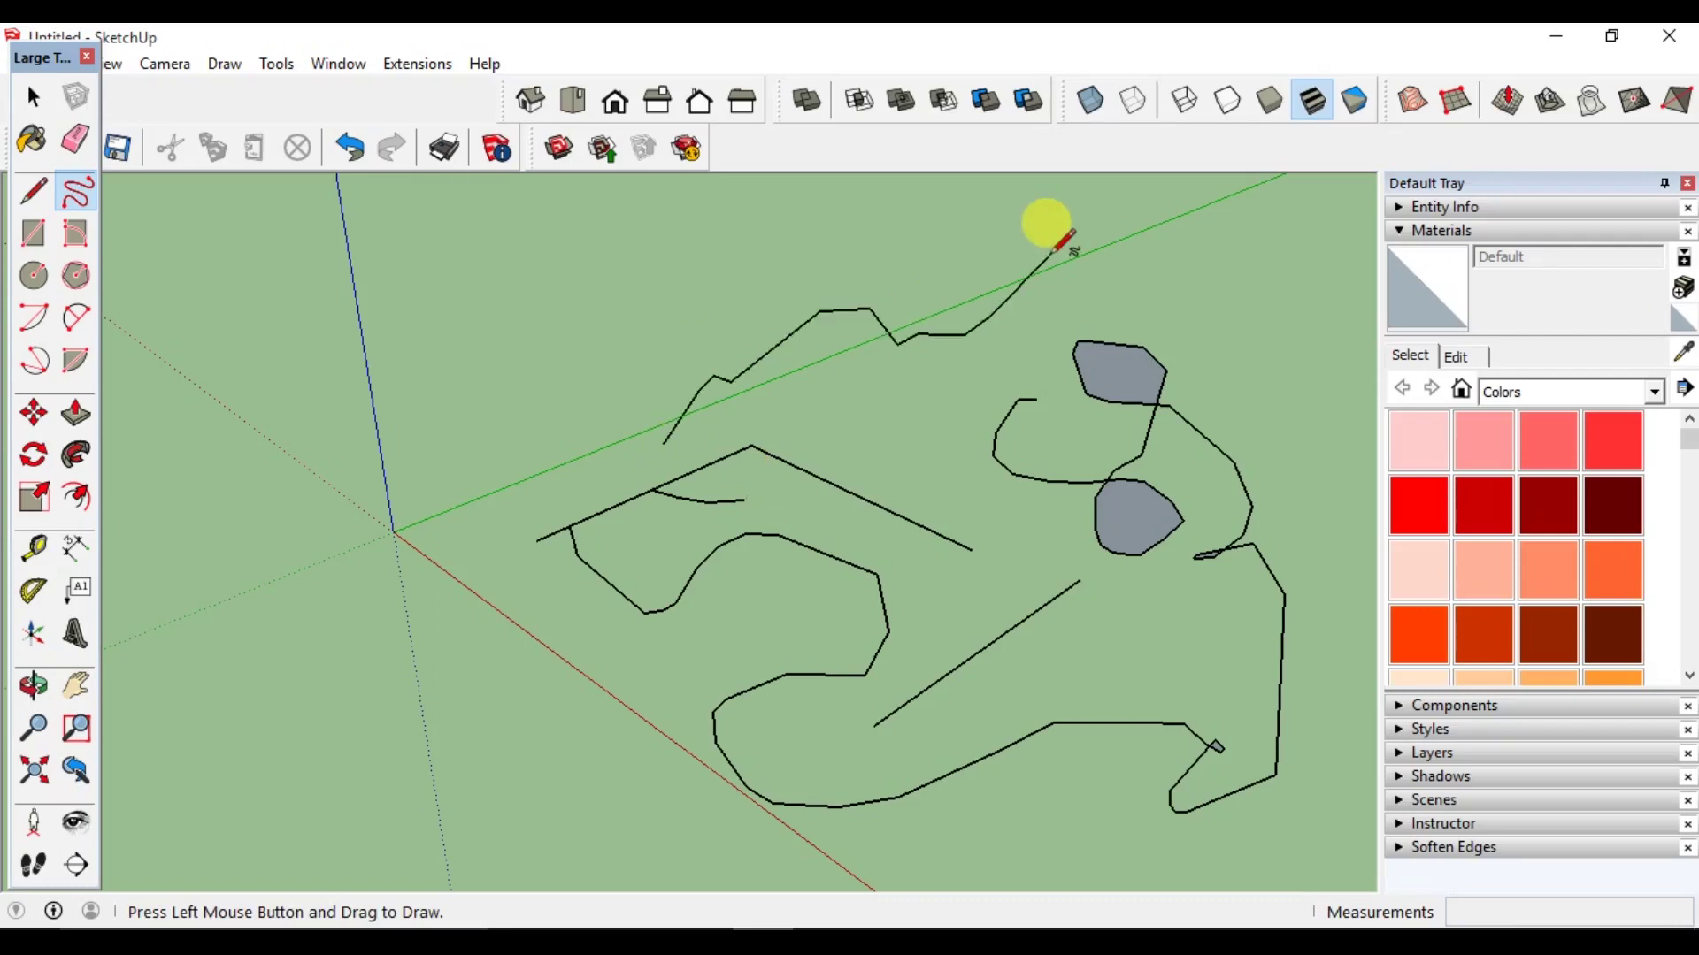
key("space")
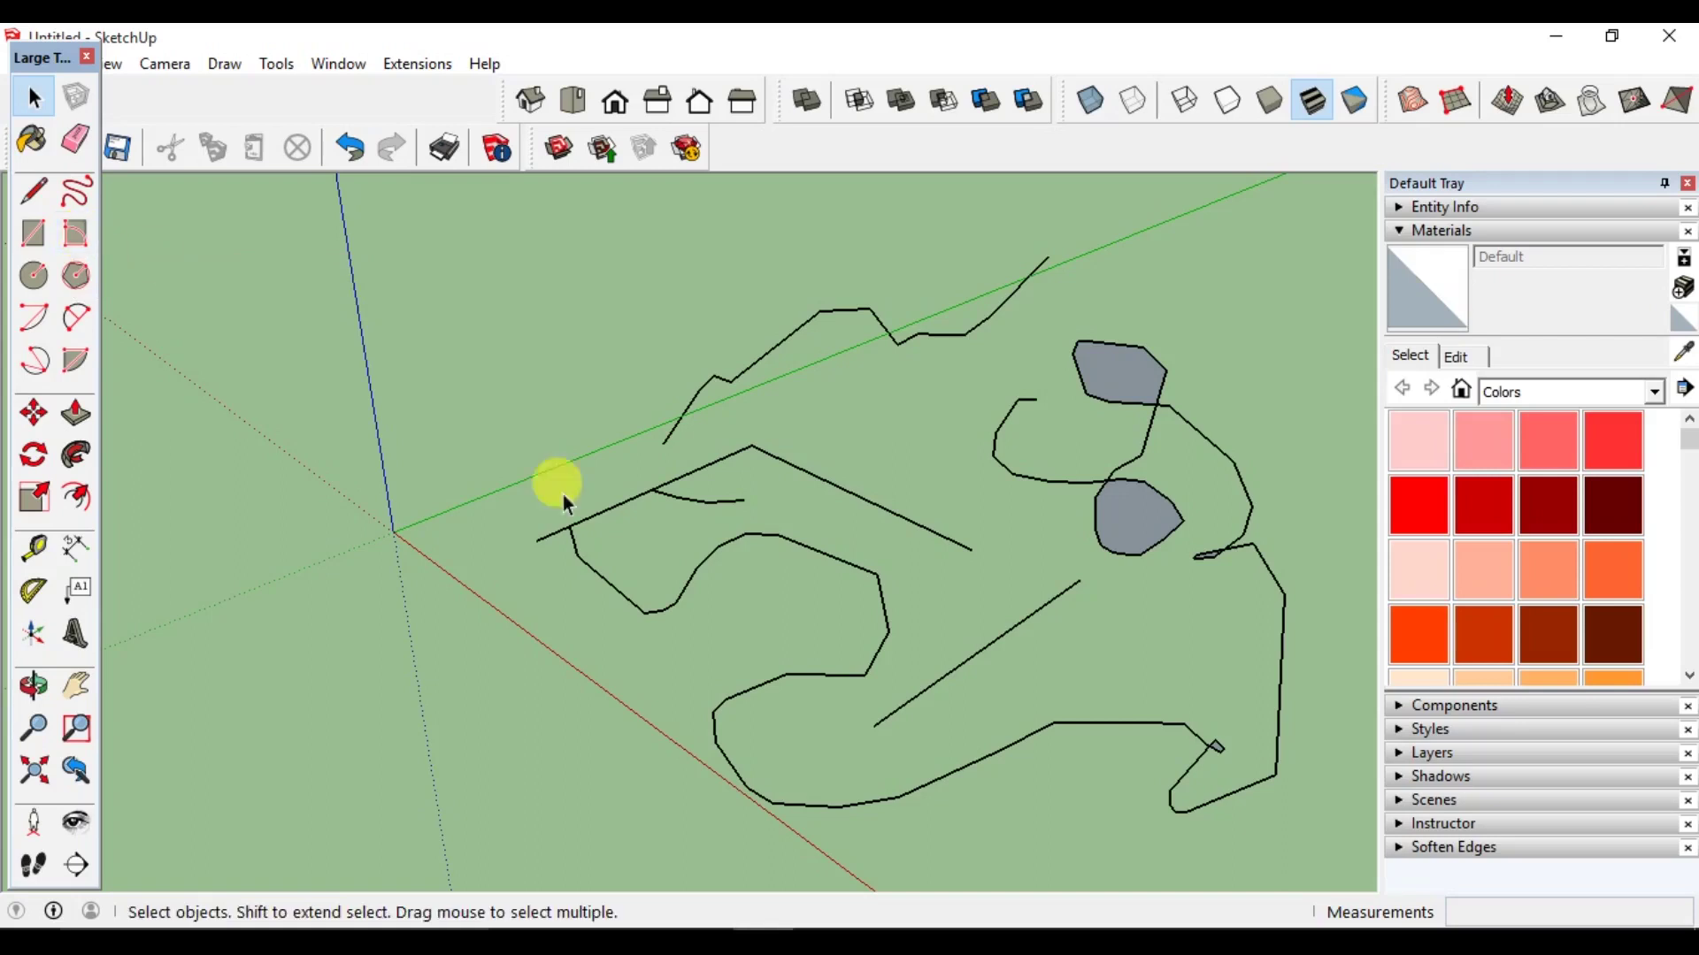
Undo the last action, then select all geometry and delete it.
key("ctrl+z")
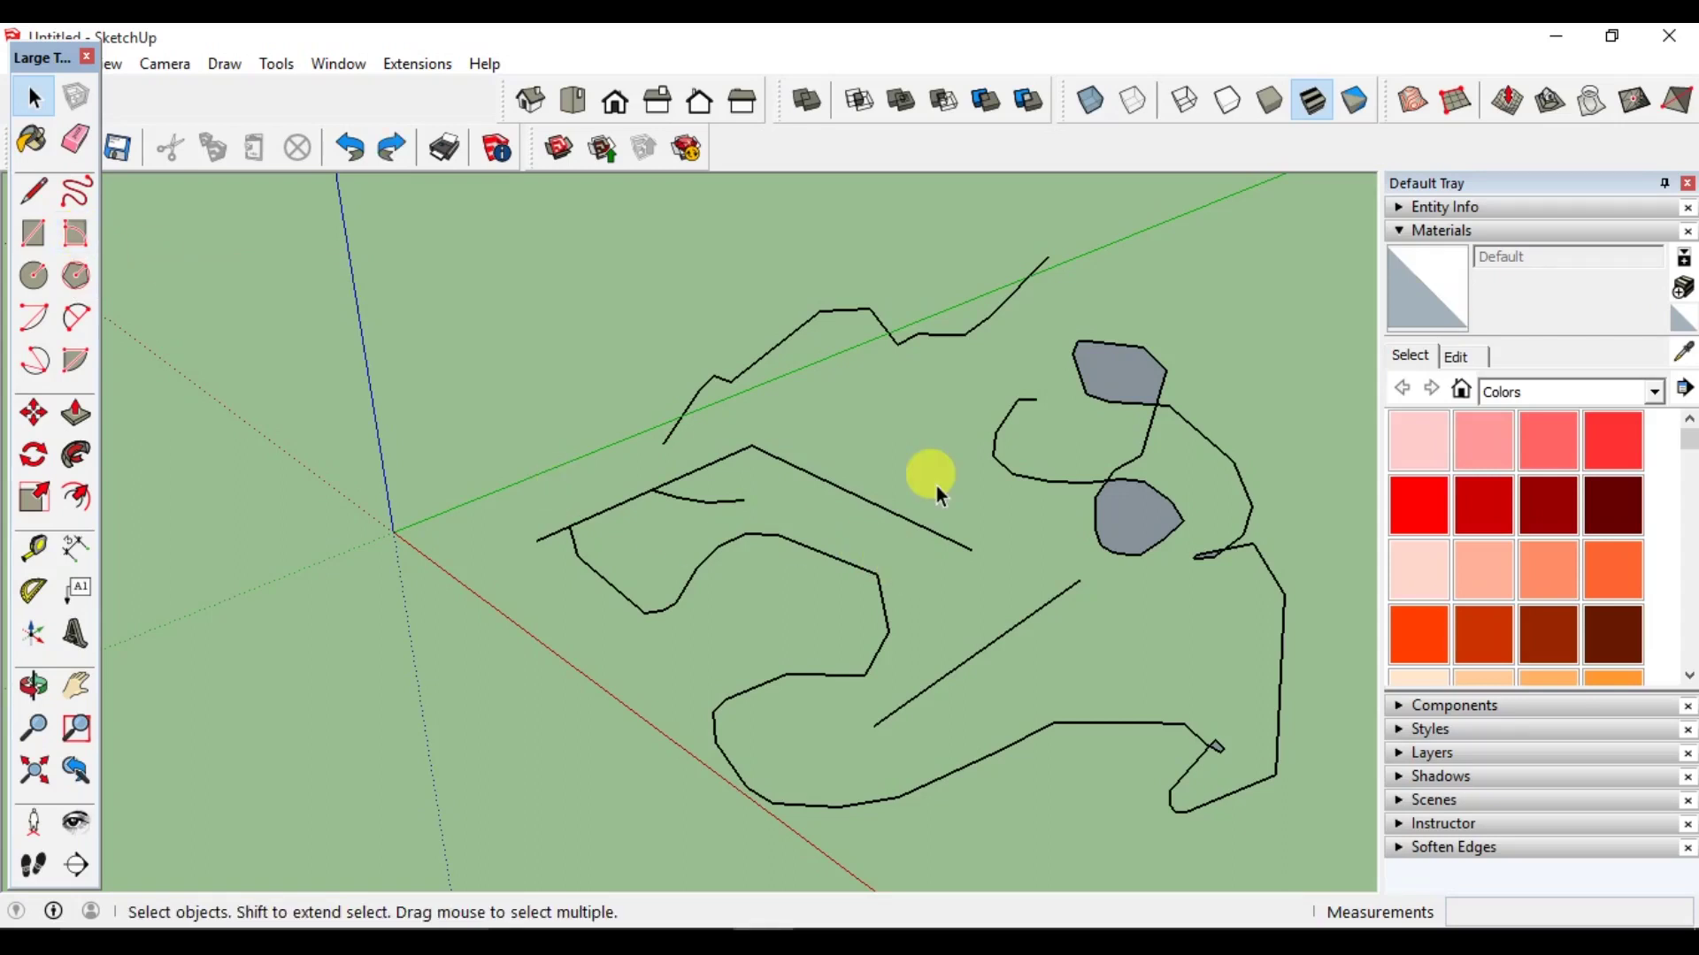
key("ctrl+a")
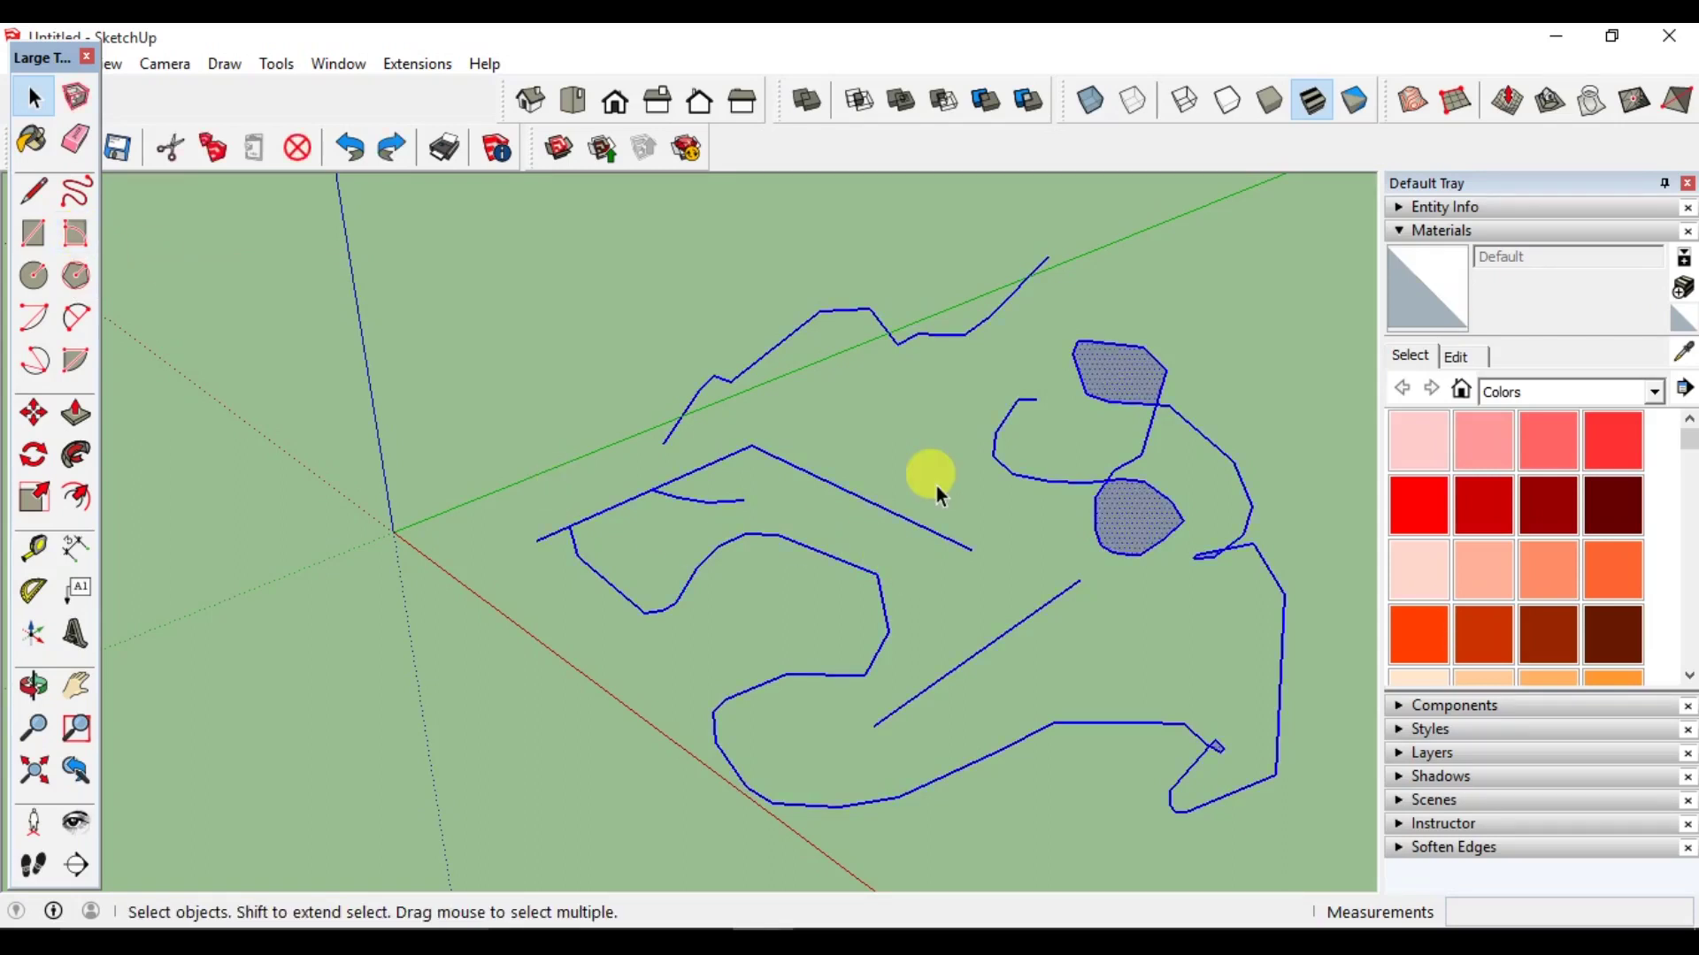
key("Delete")
Draw a rectangle from the origin by entering 20',10 with the Rectangle tool.
left_click(49, 228)
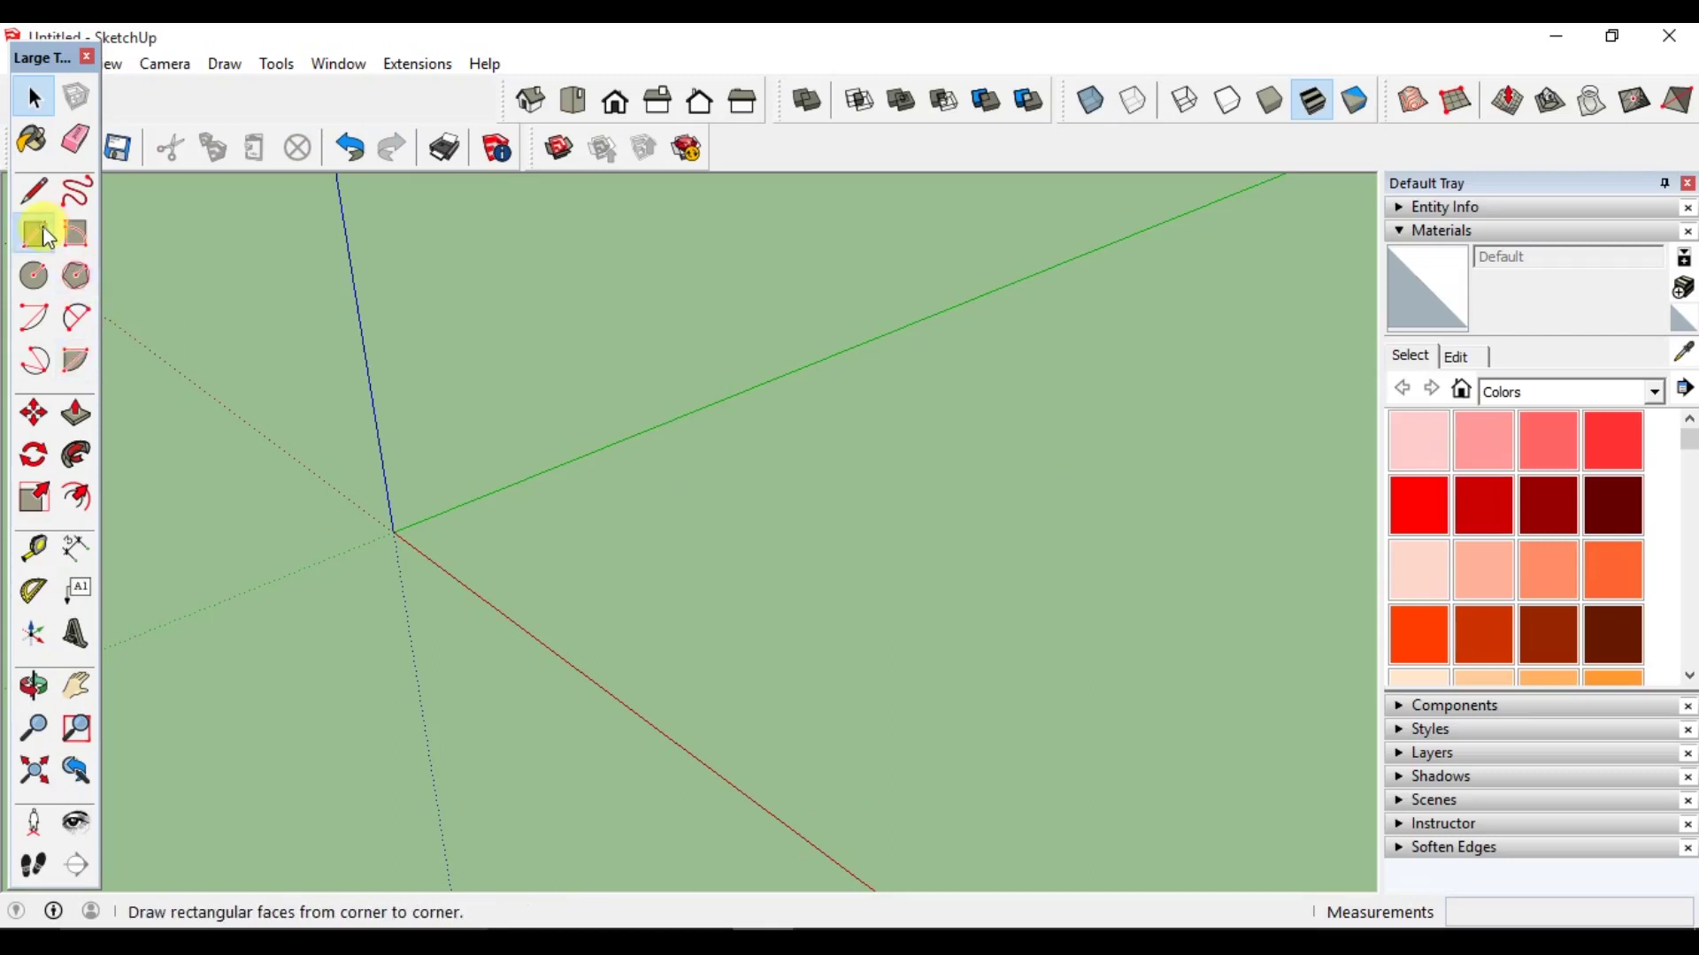
left_click(396, 531)
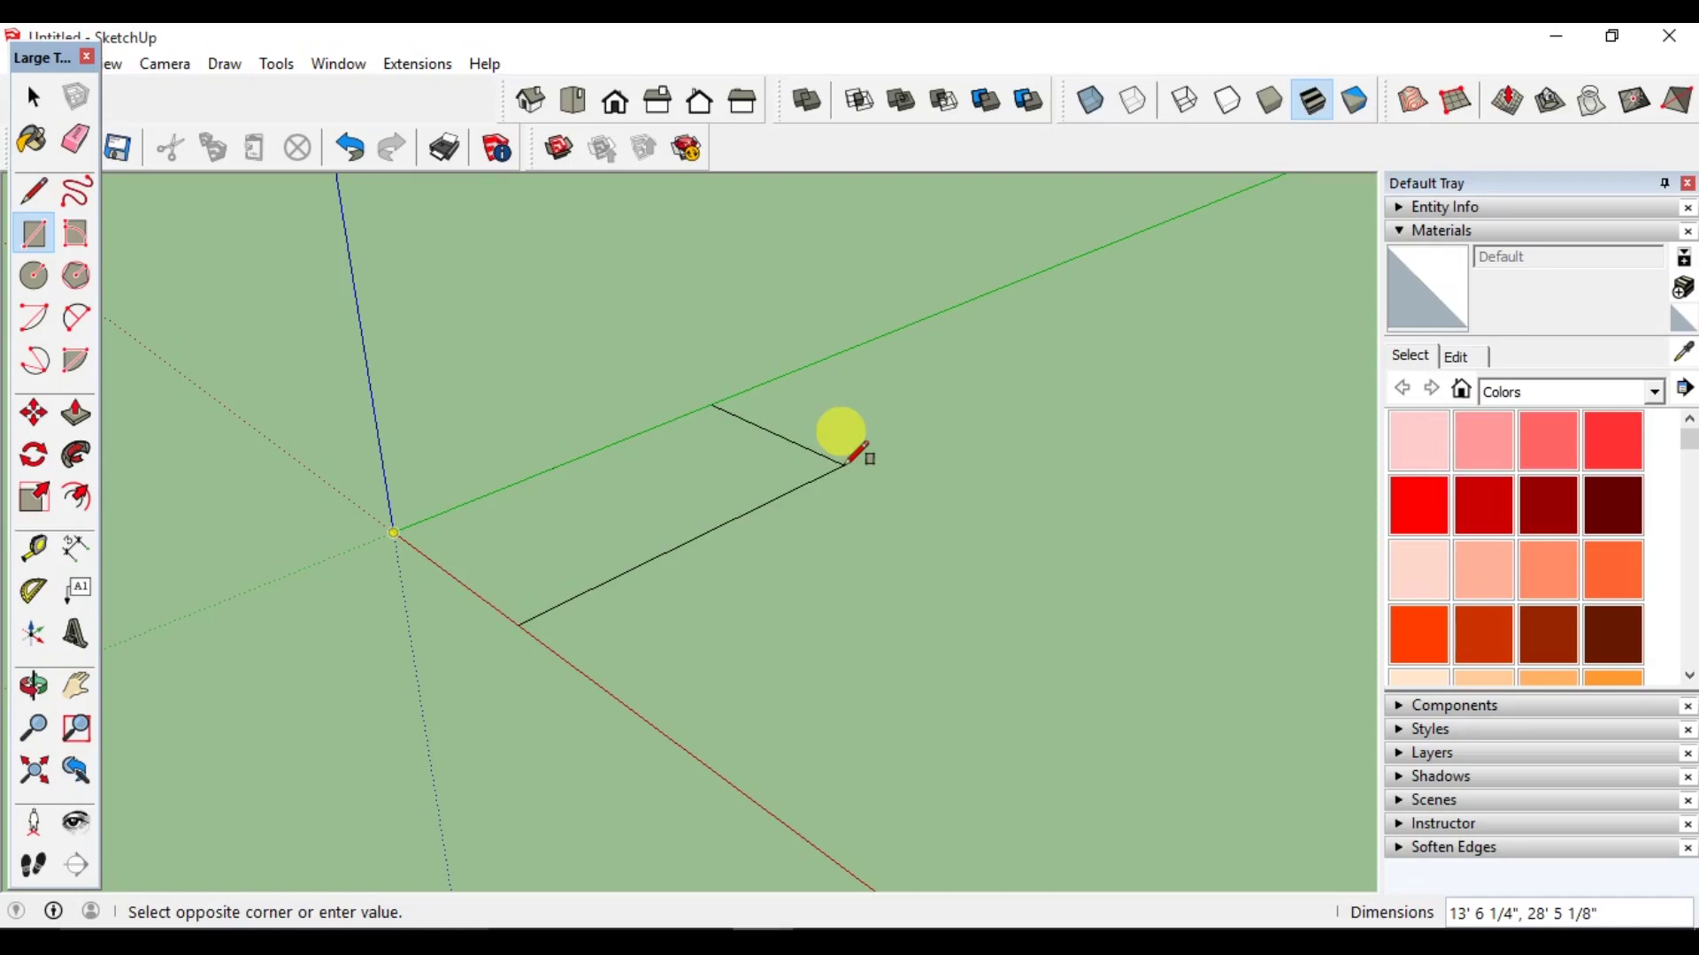
type("20',10")
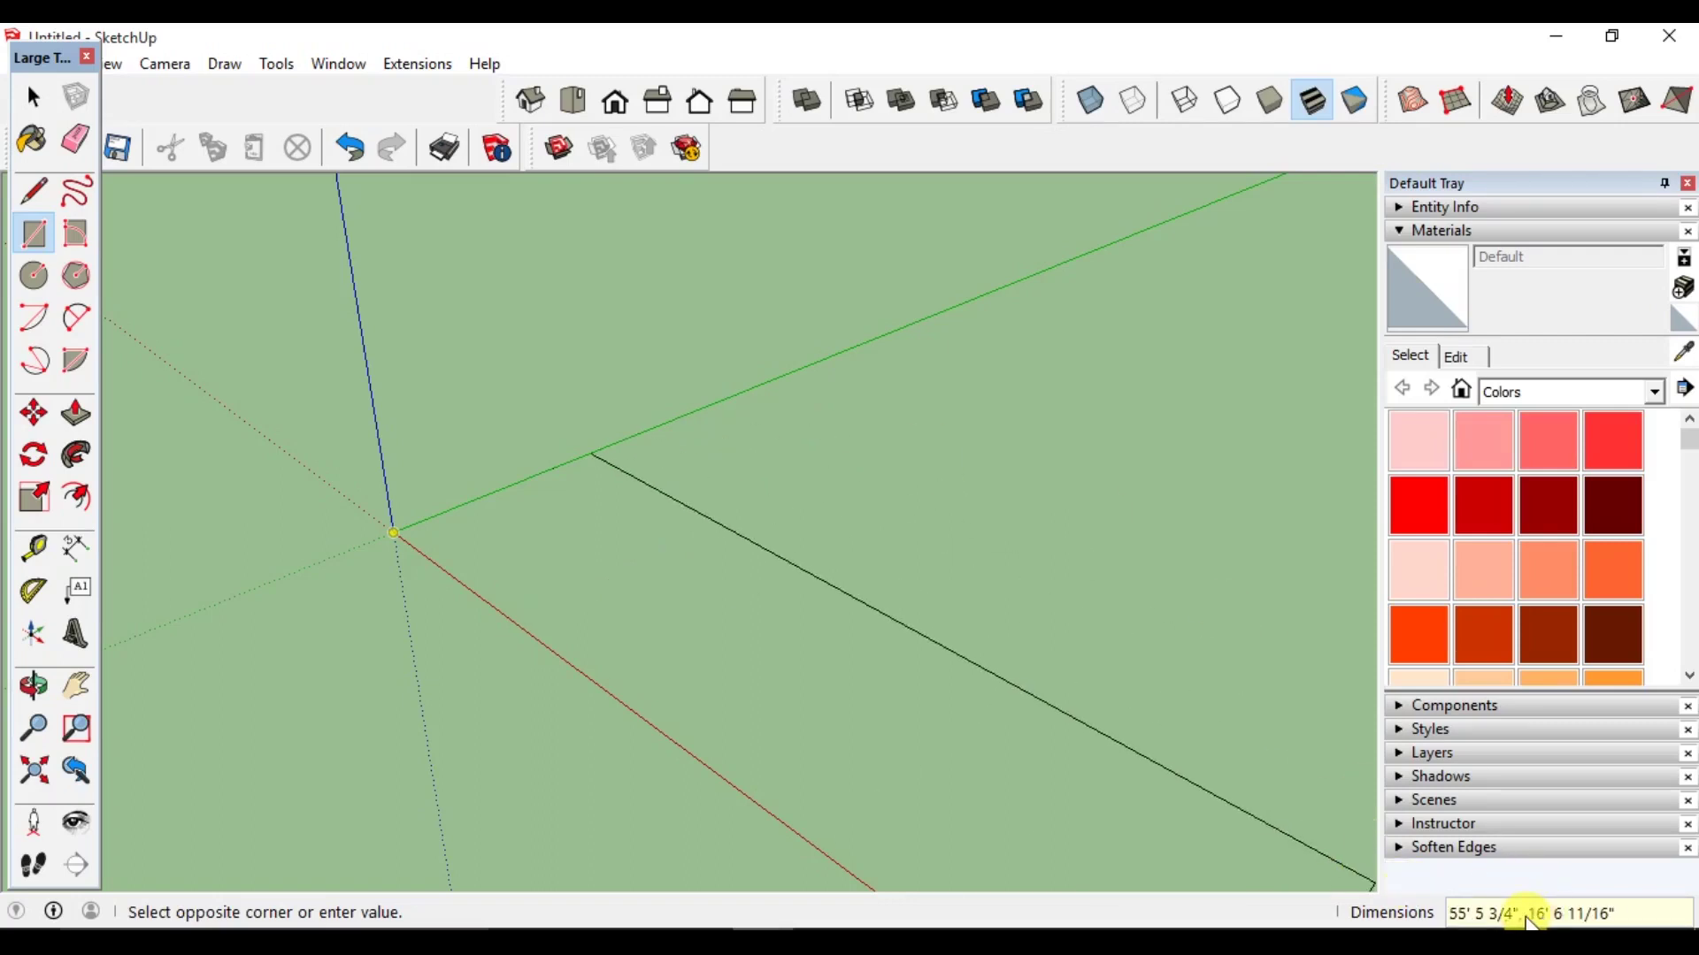
type("20',10")
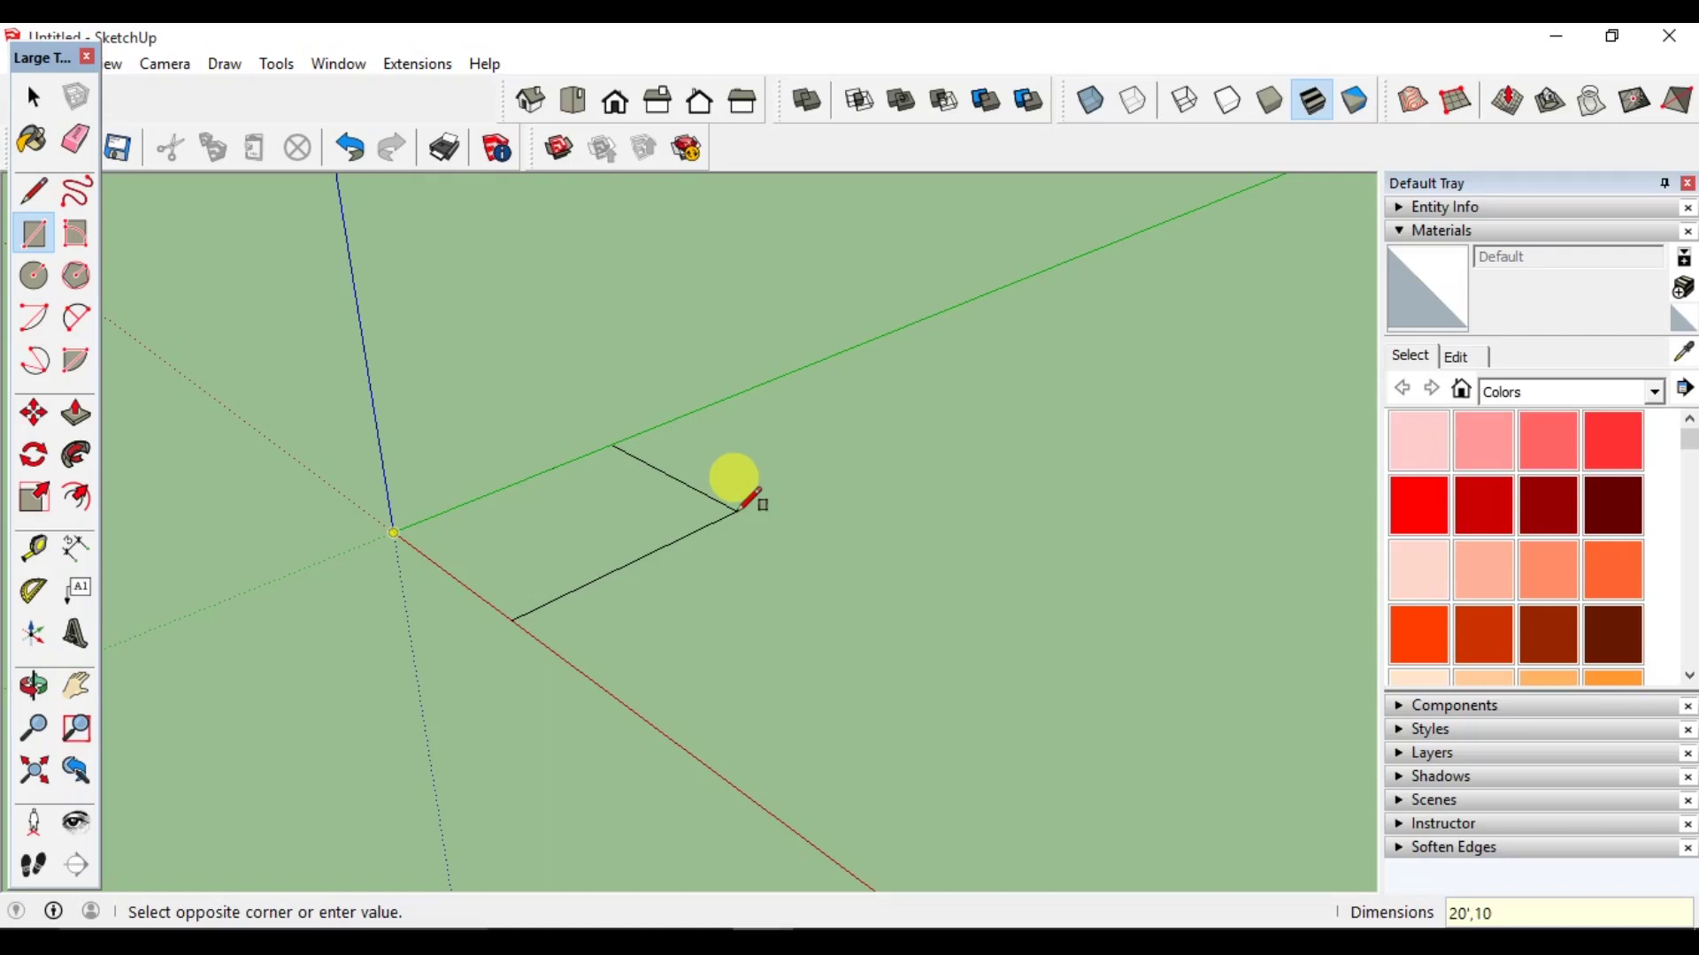
key("Return")
key("space")
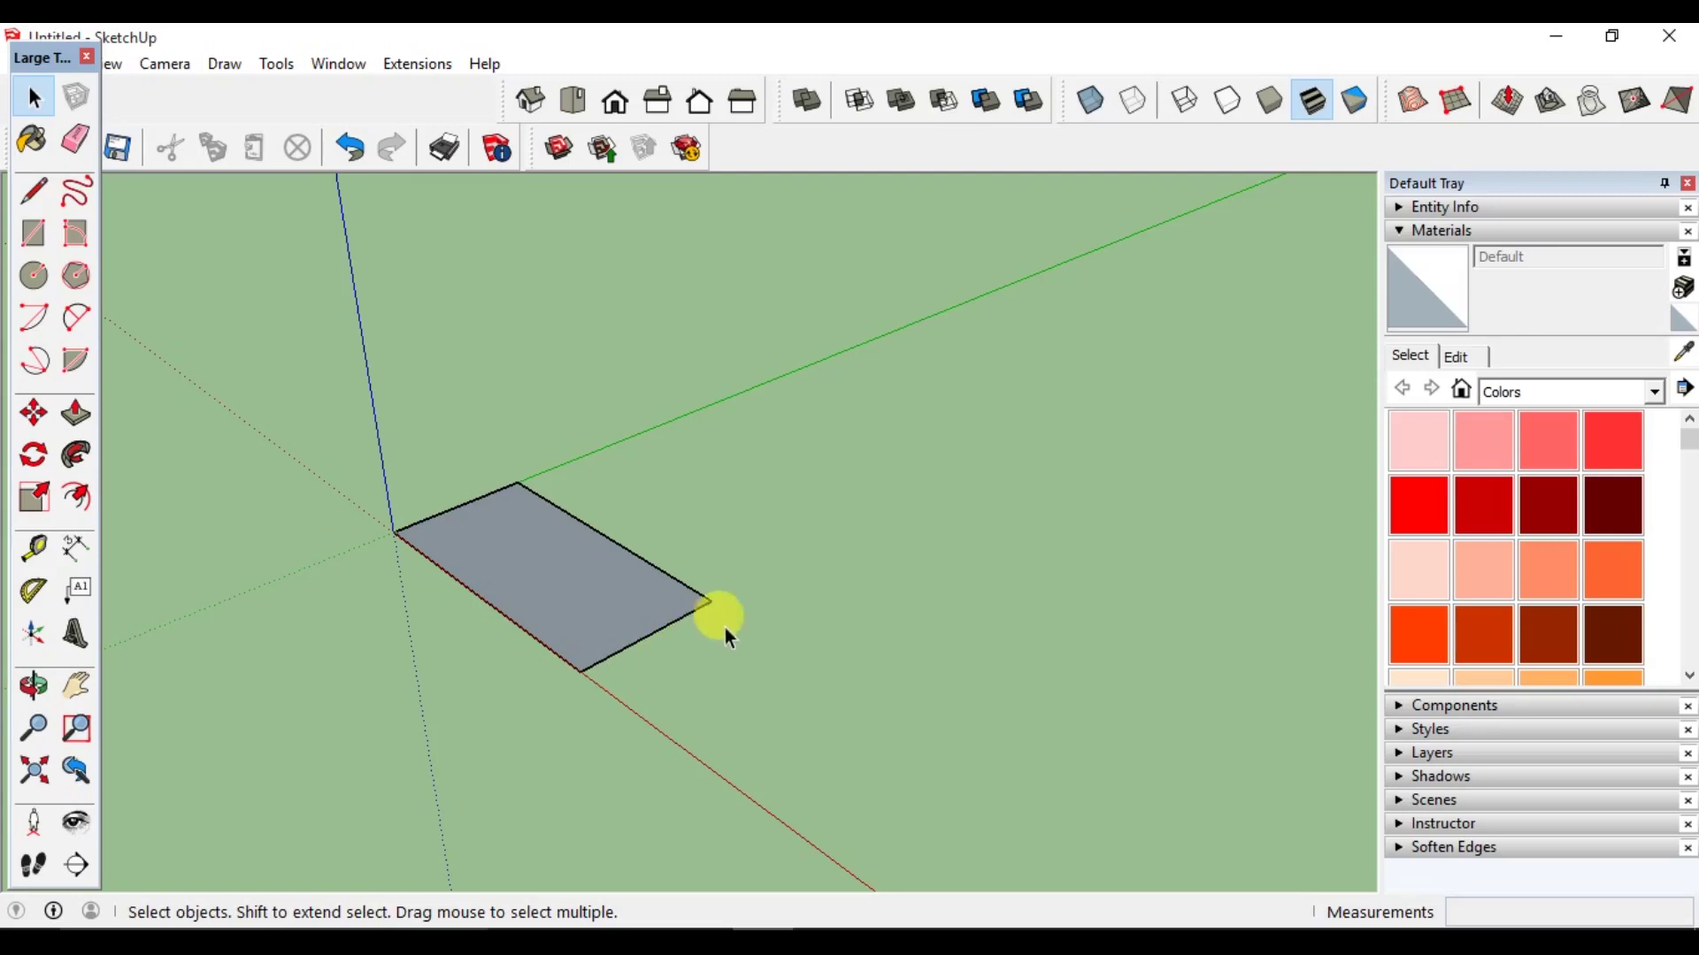
middle_click_drag(568, 573, 600, 571)
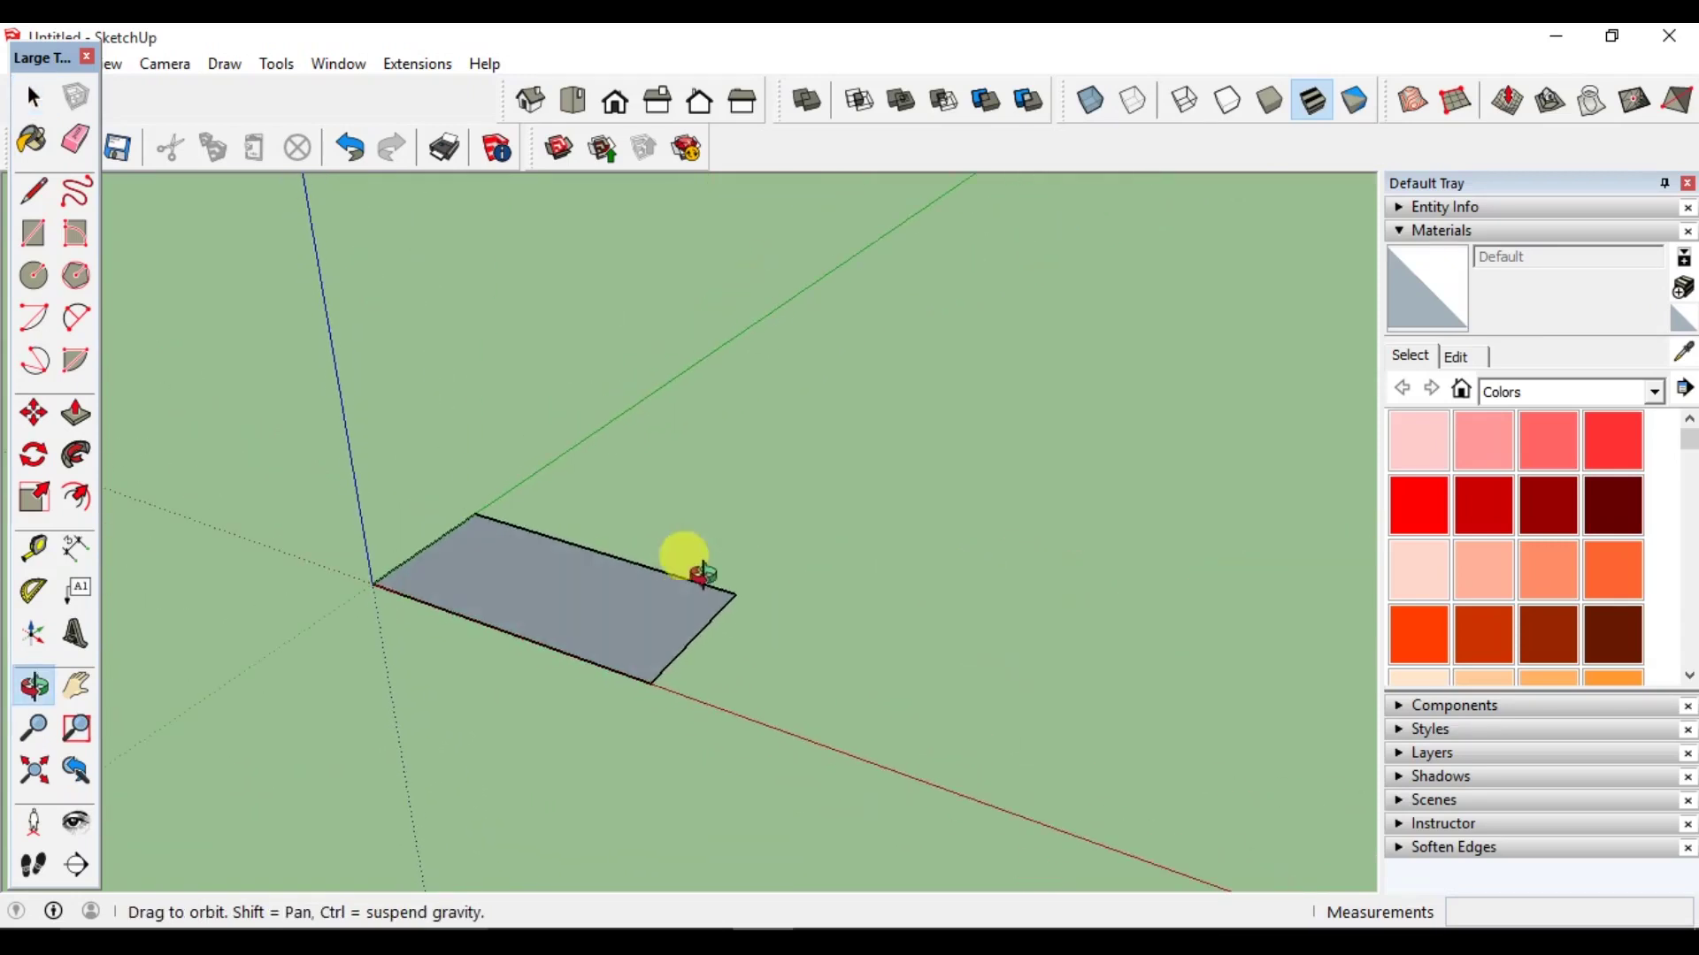
Draw a rotated rectangle with a 20' side, 40° angle and 10' width.
left_click(77, 235)
left_click(545, 465)
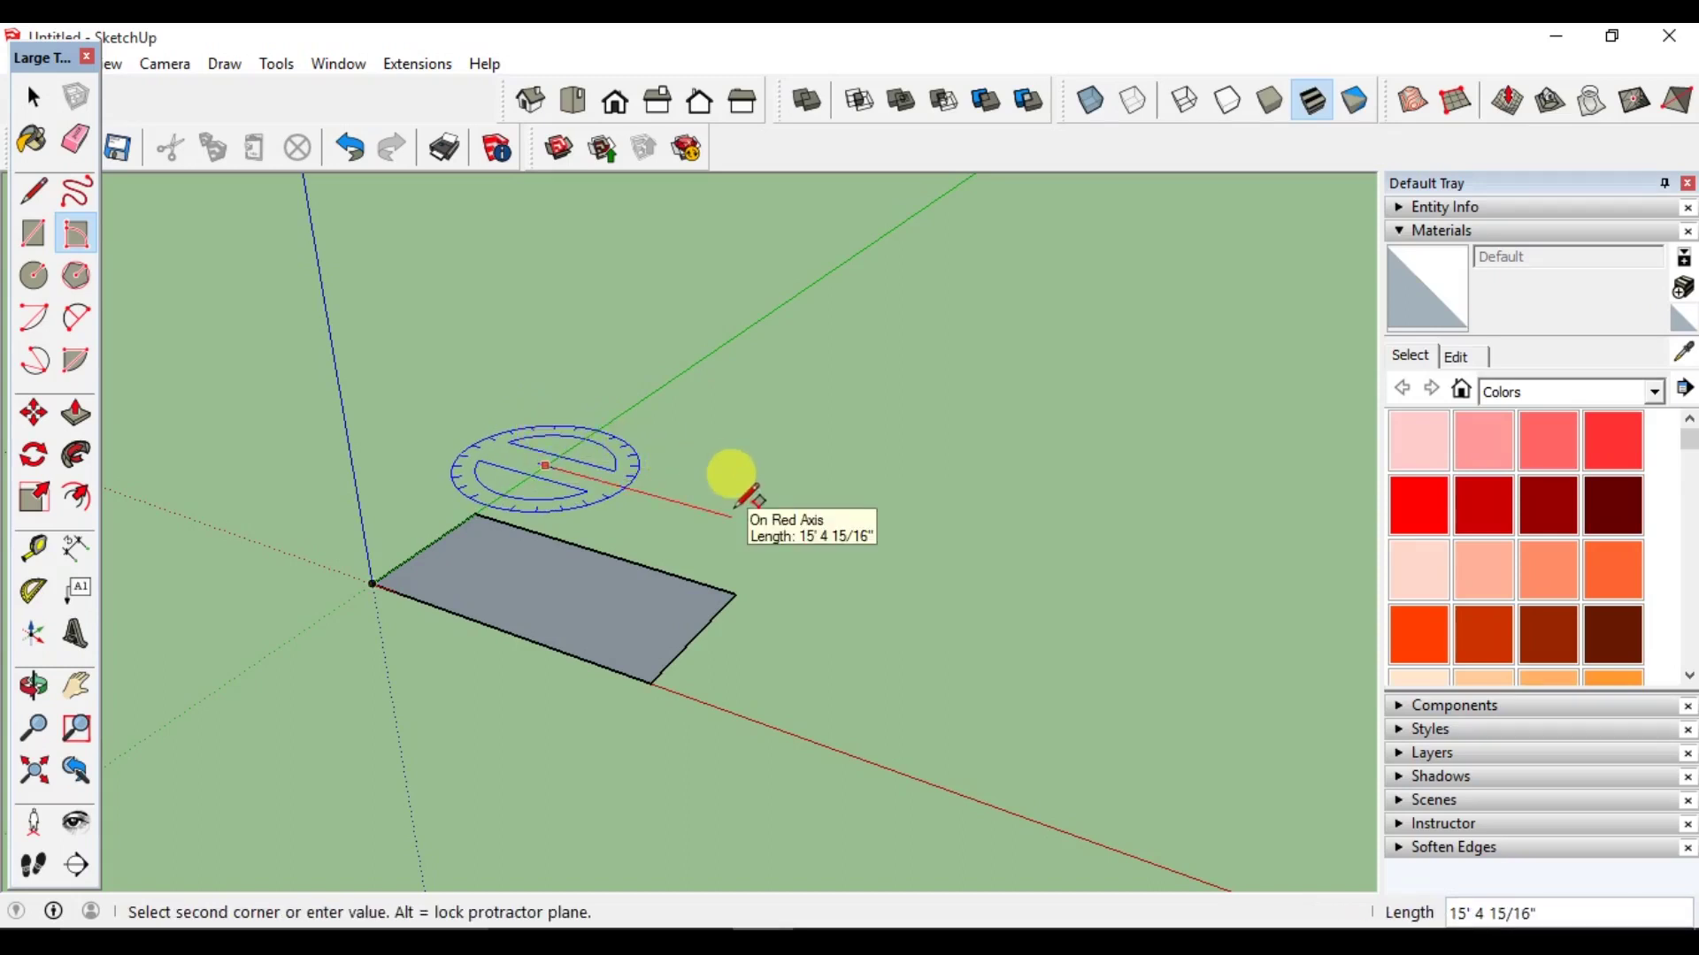
type("20")
key("Return")
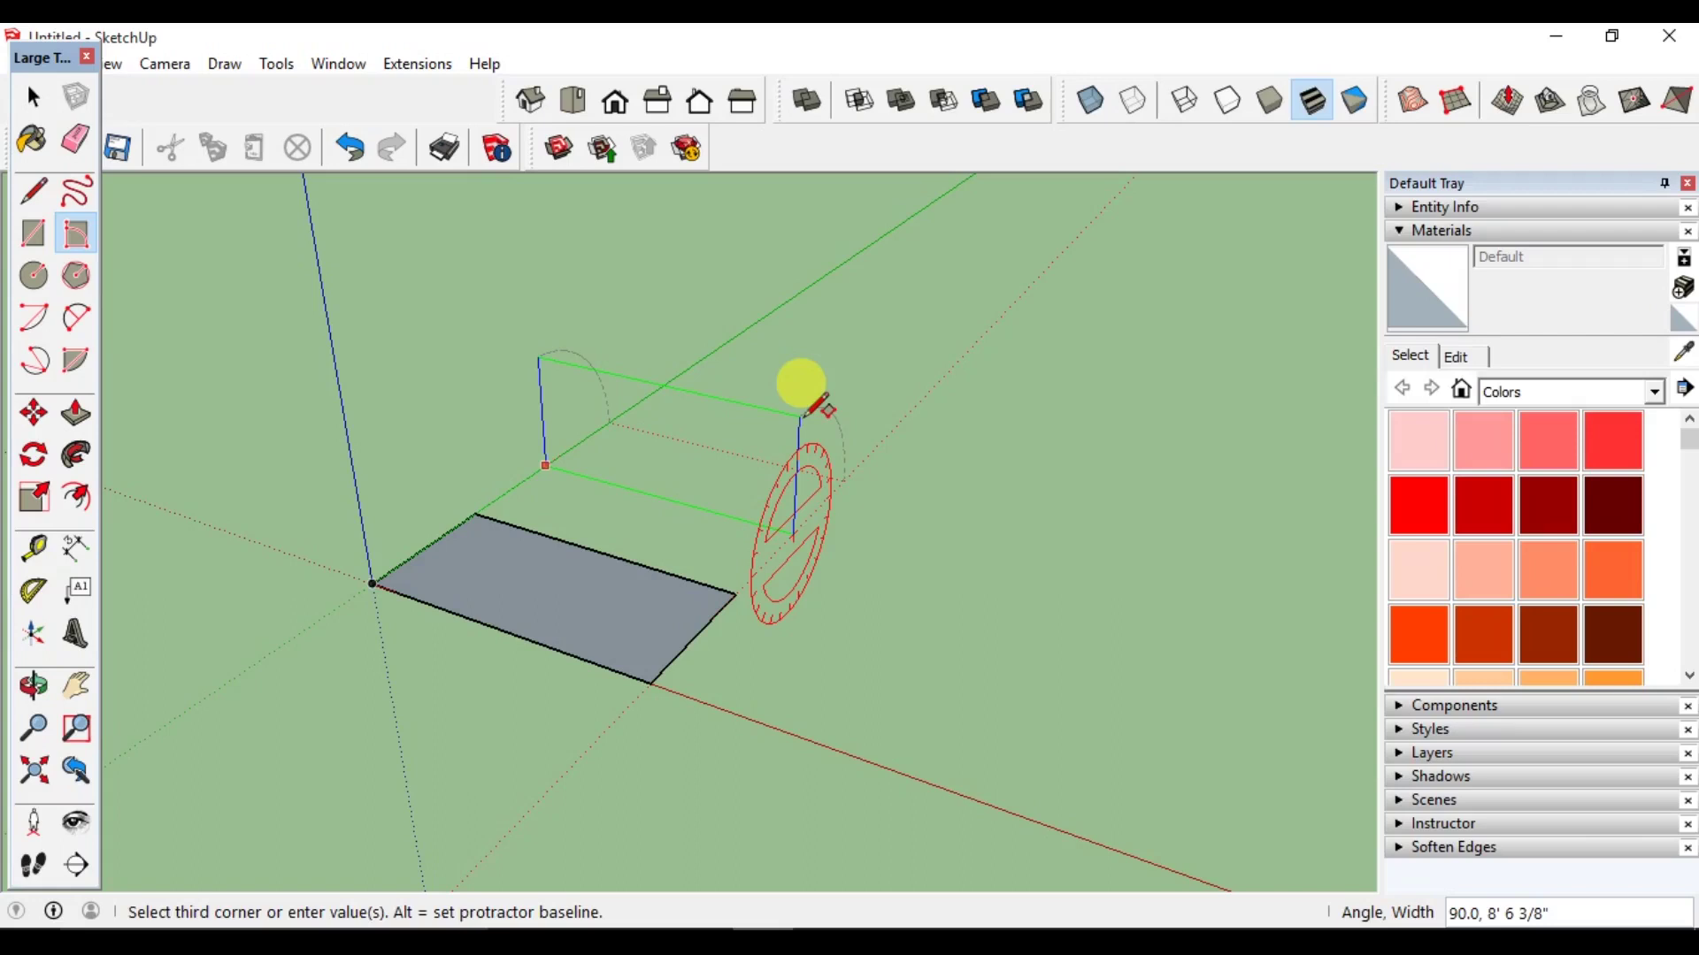
type("40,10")
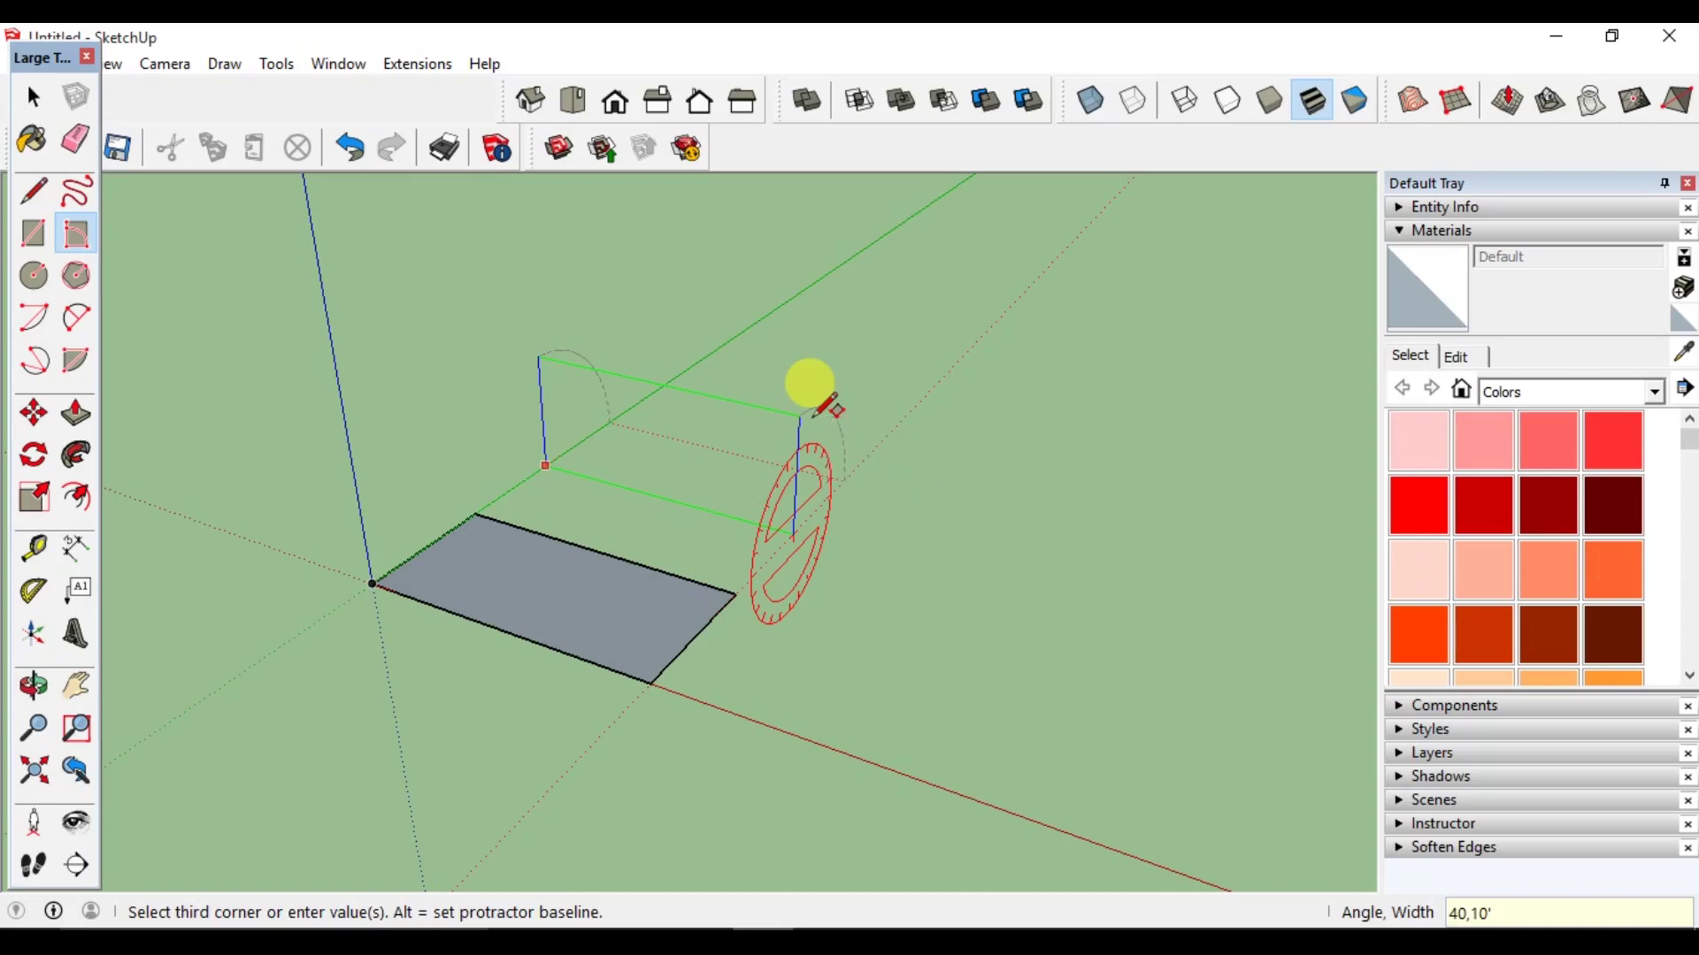
key("Return")
mouse_move(815, 417)
middle_mouse_down()
mouse_move(743, 536)
mouse_move(614, 560)
mouse_move(691, 609)
mouse_move(766, 576)
middle_mouse_up()
key("space")
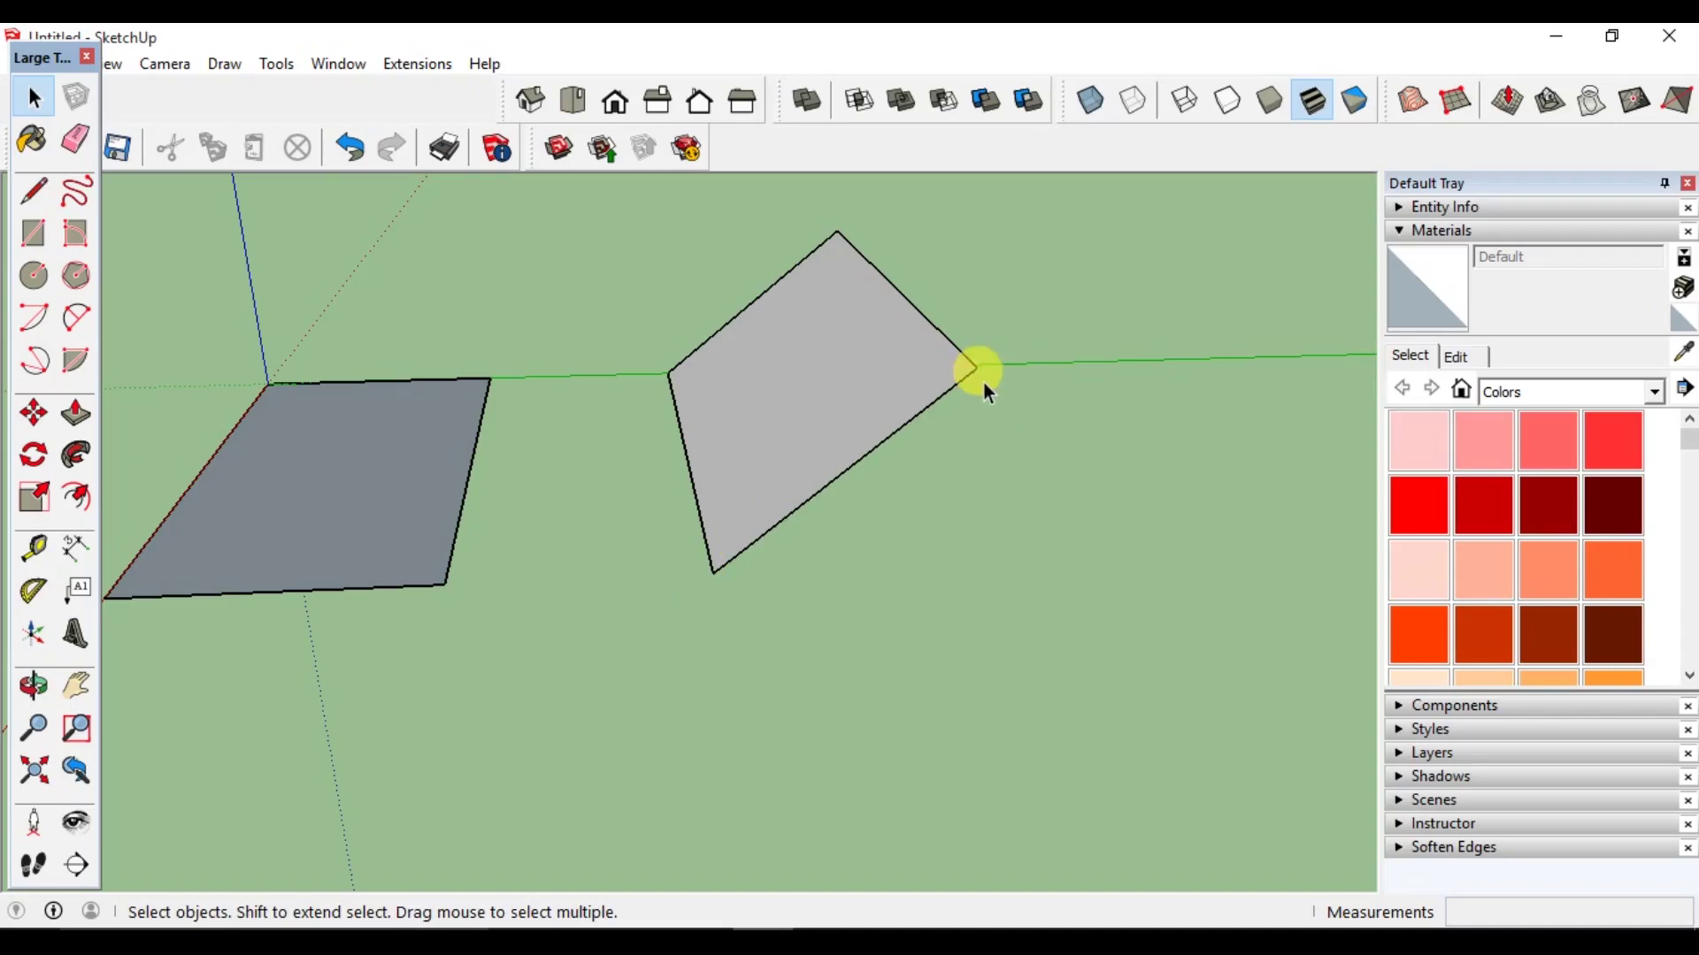
Try a dimension between the square's bottom and right corners, then cancel it.
mouse_move(851, 416)
middle_mouse_down()
mouse_move(805, 432)
mouse_move(825, 505)
middle_mouse_up()
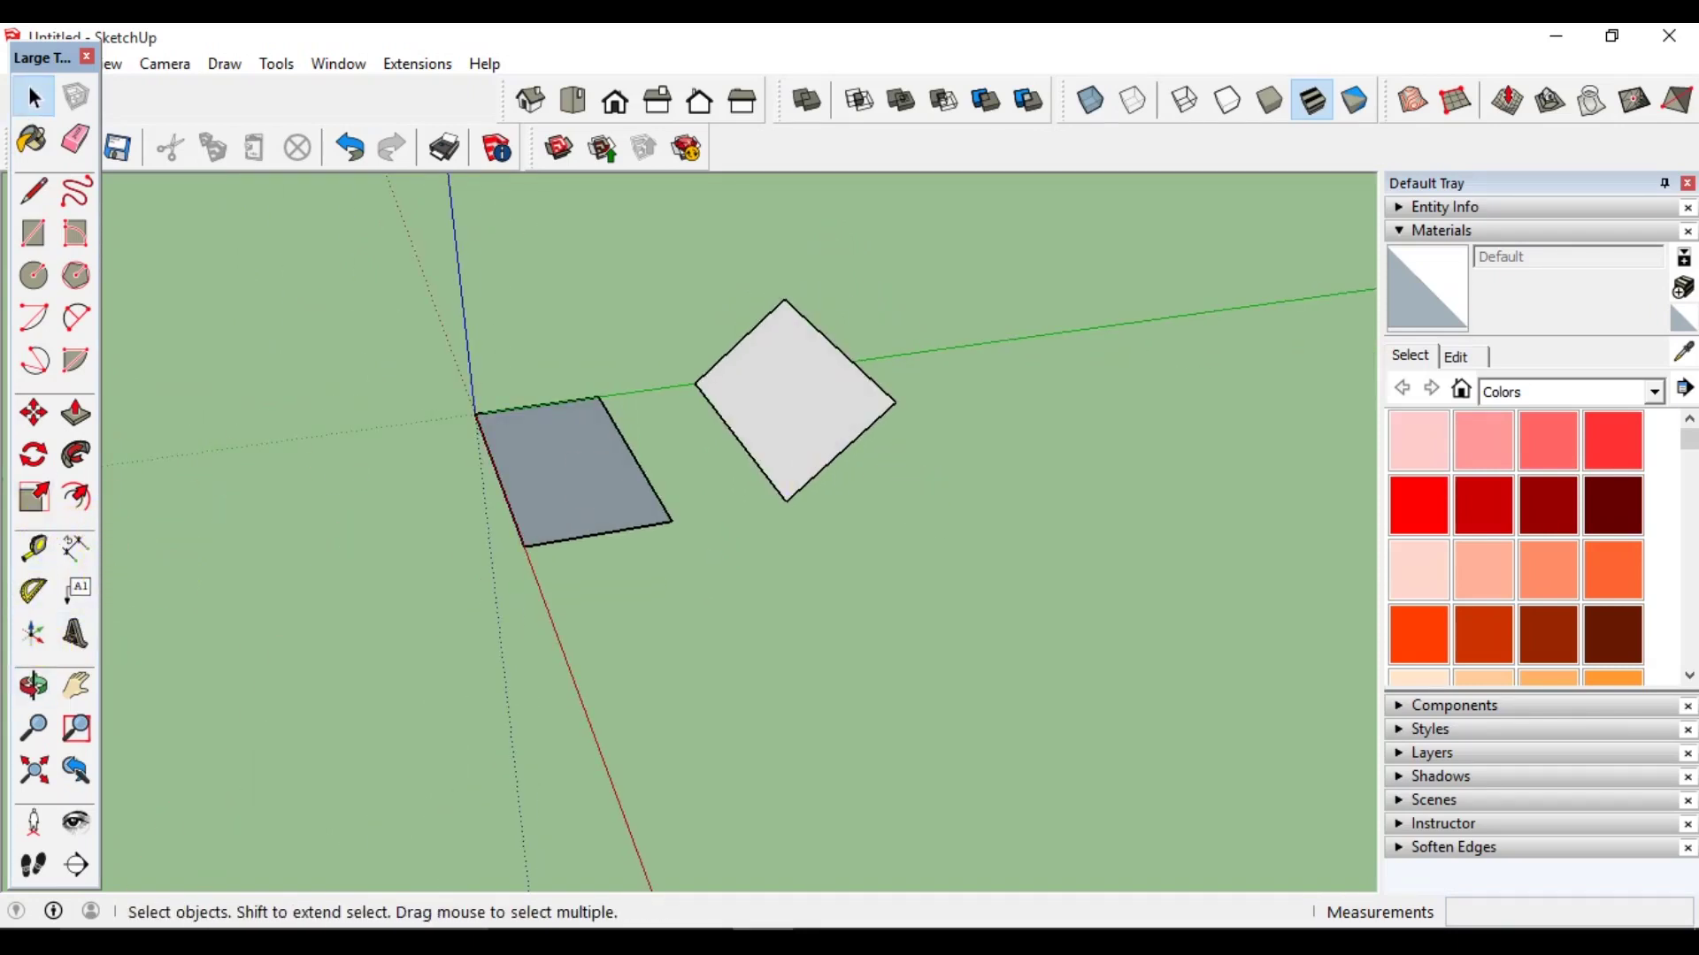
left_click(74, 554)
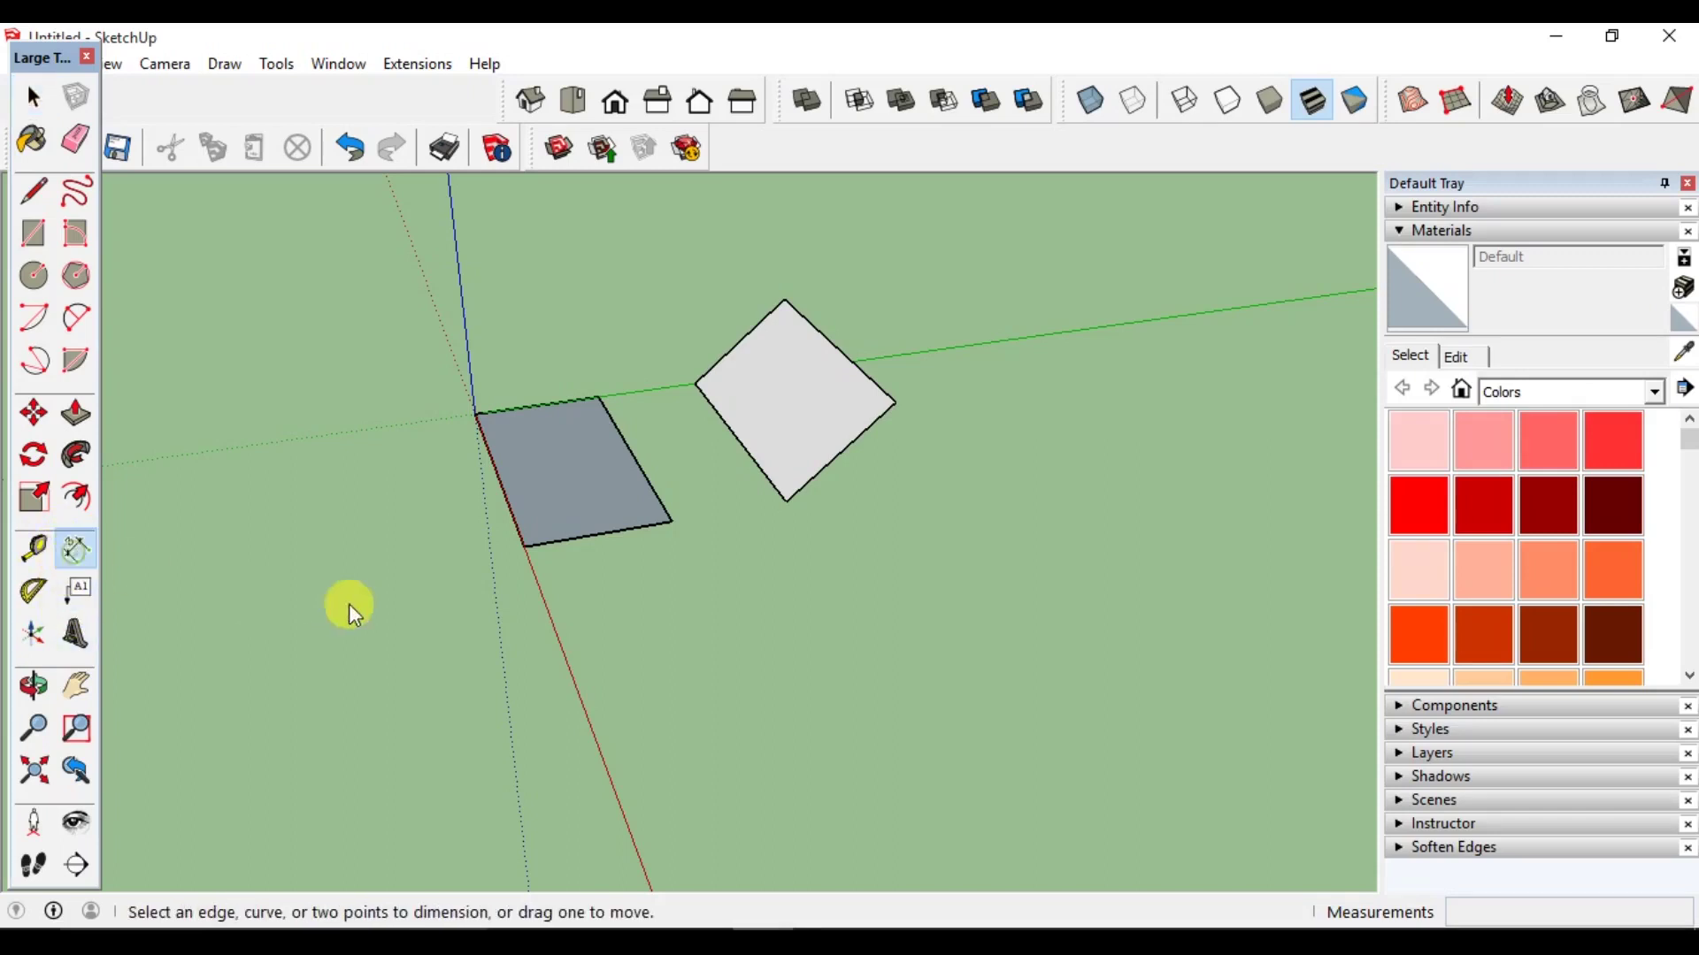
scroll(813, 469, "up", 2)
left_click(773, 512)
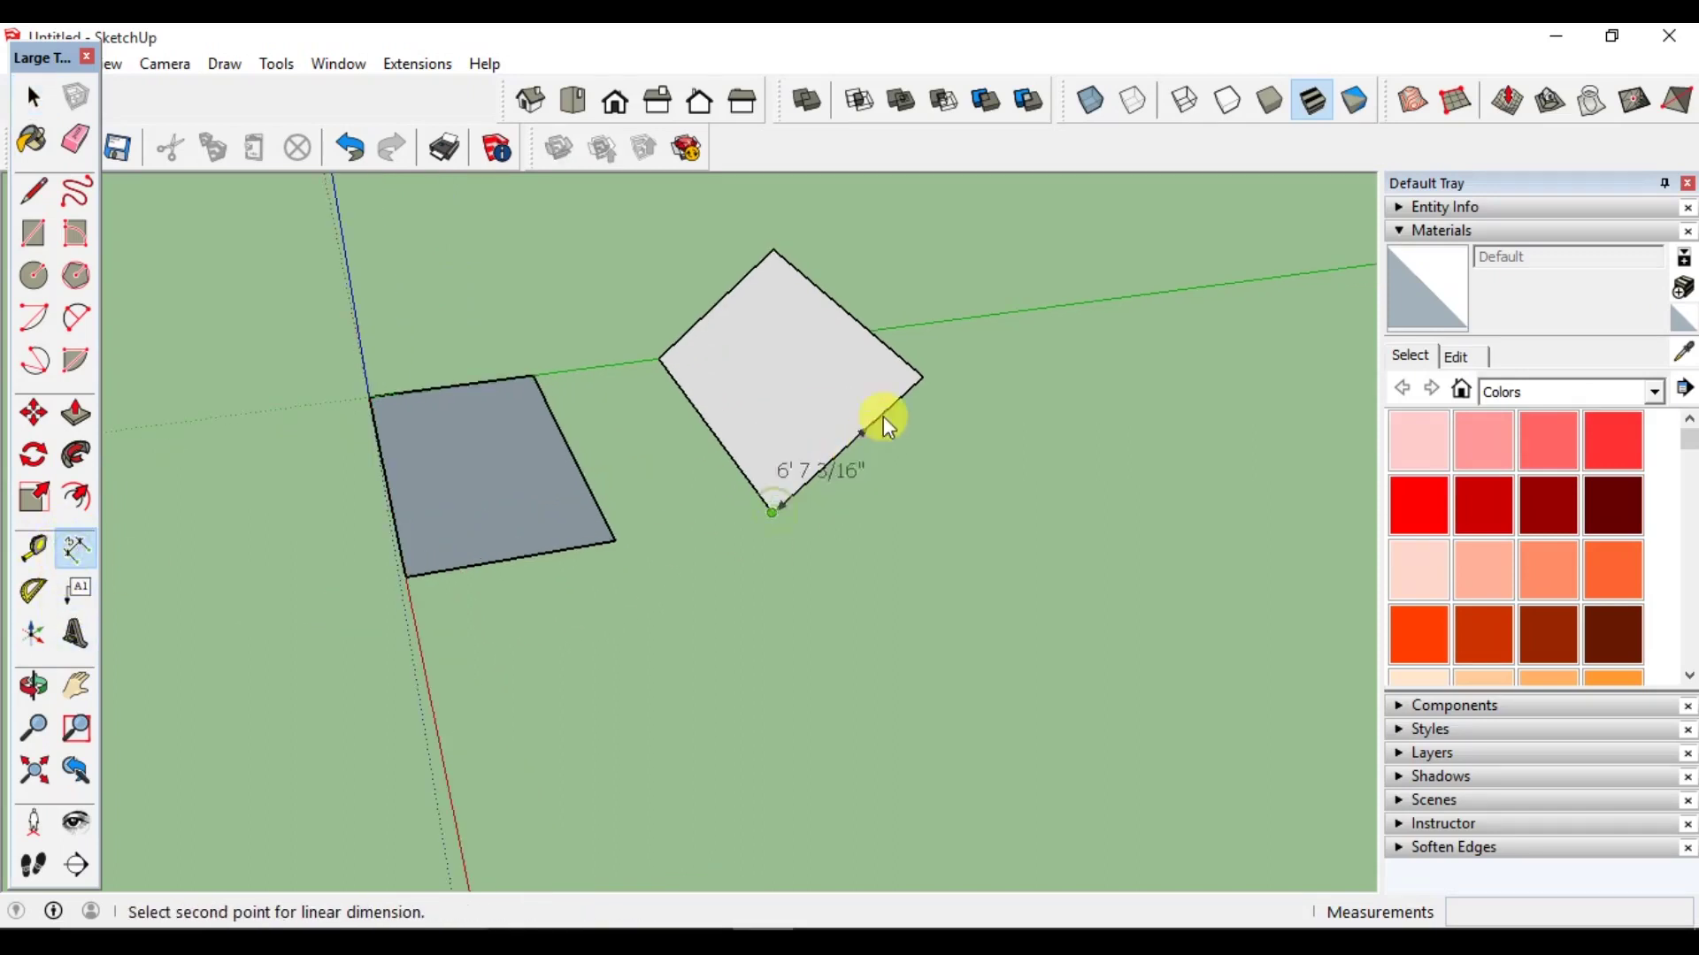
left_click(923, 377)
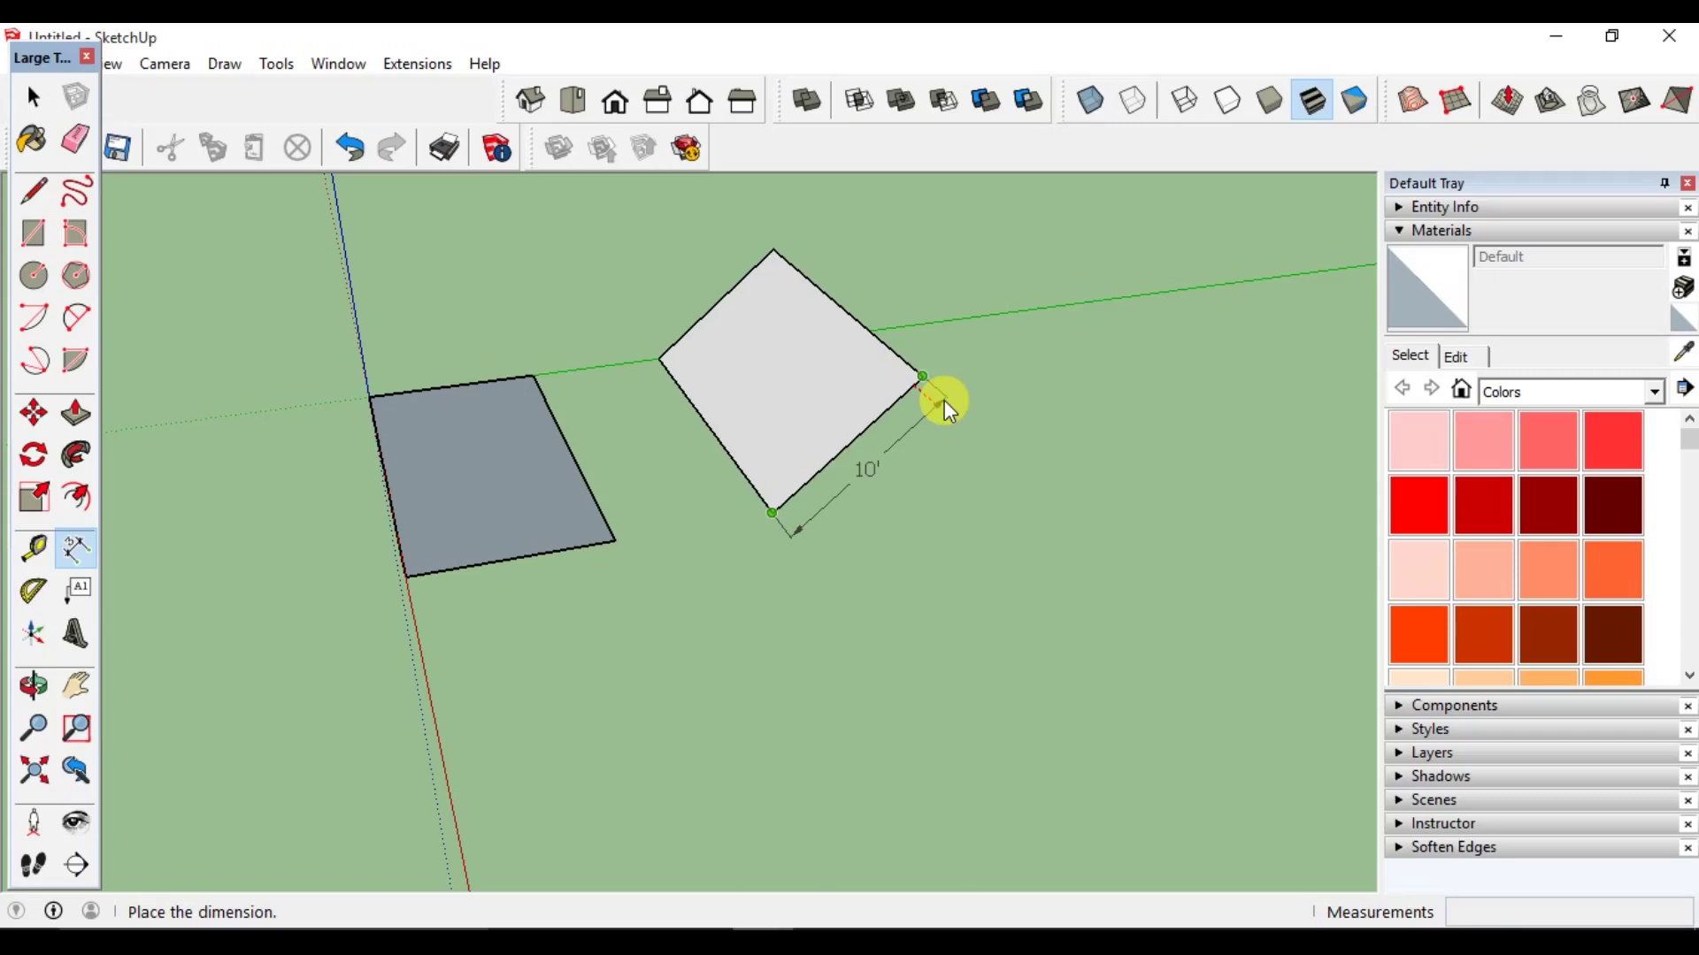
key("space")
middle_click_drag(943, 400, 421, 385)
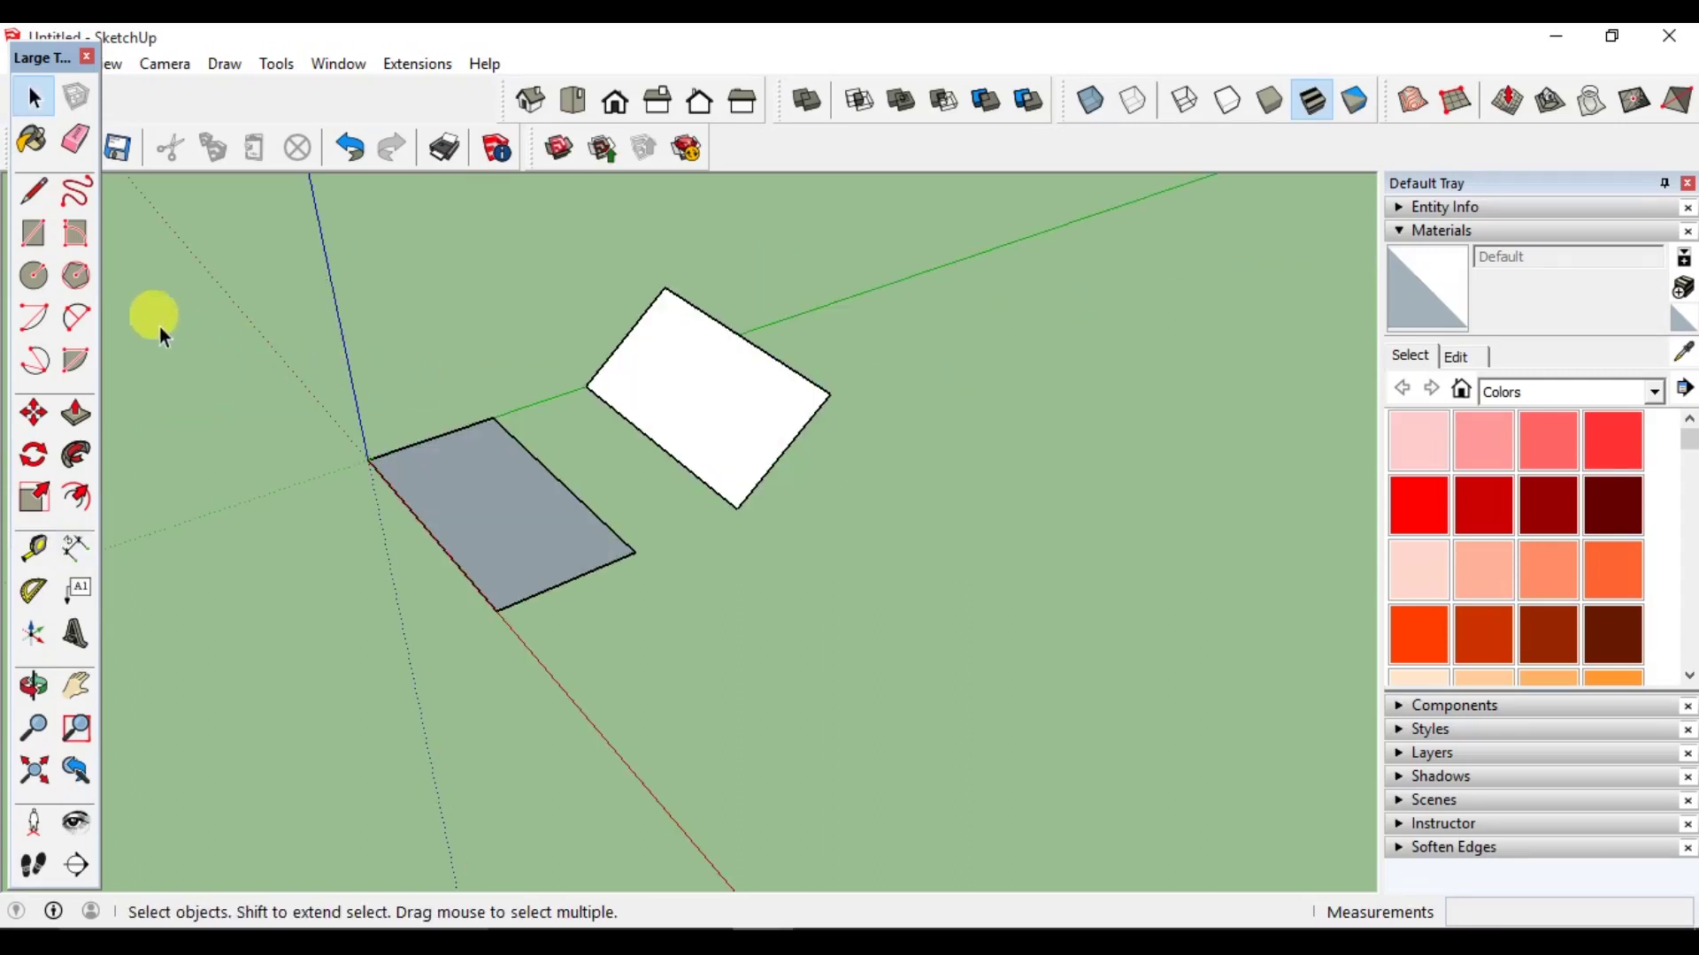
left_click(31, 277)
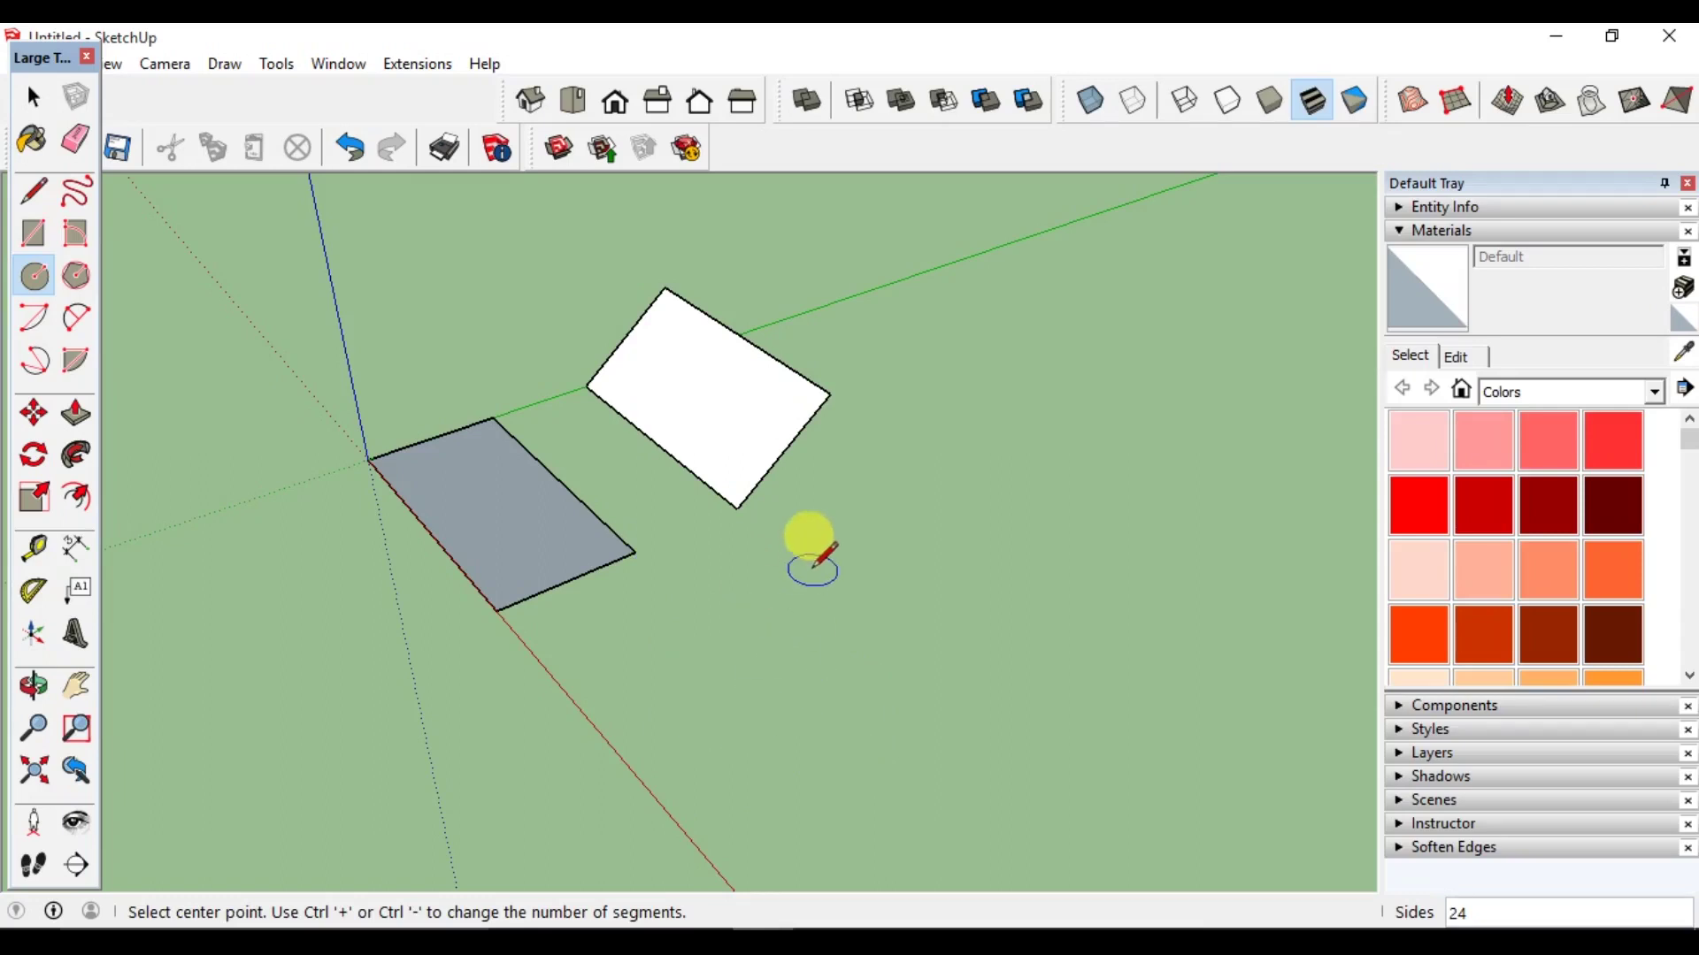
Draw a 10'-radius circle below the two rectangular faces.
left_click(782, 717)
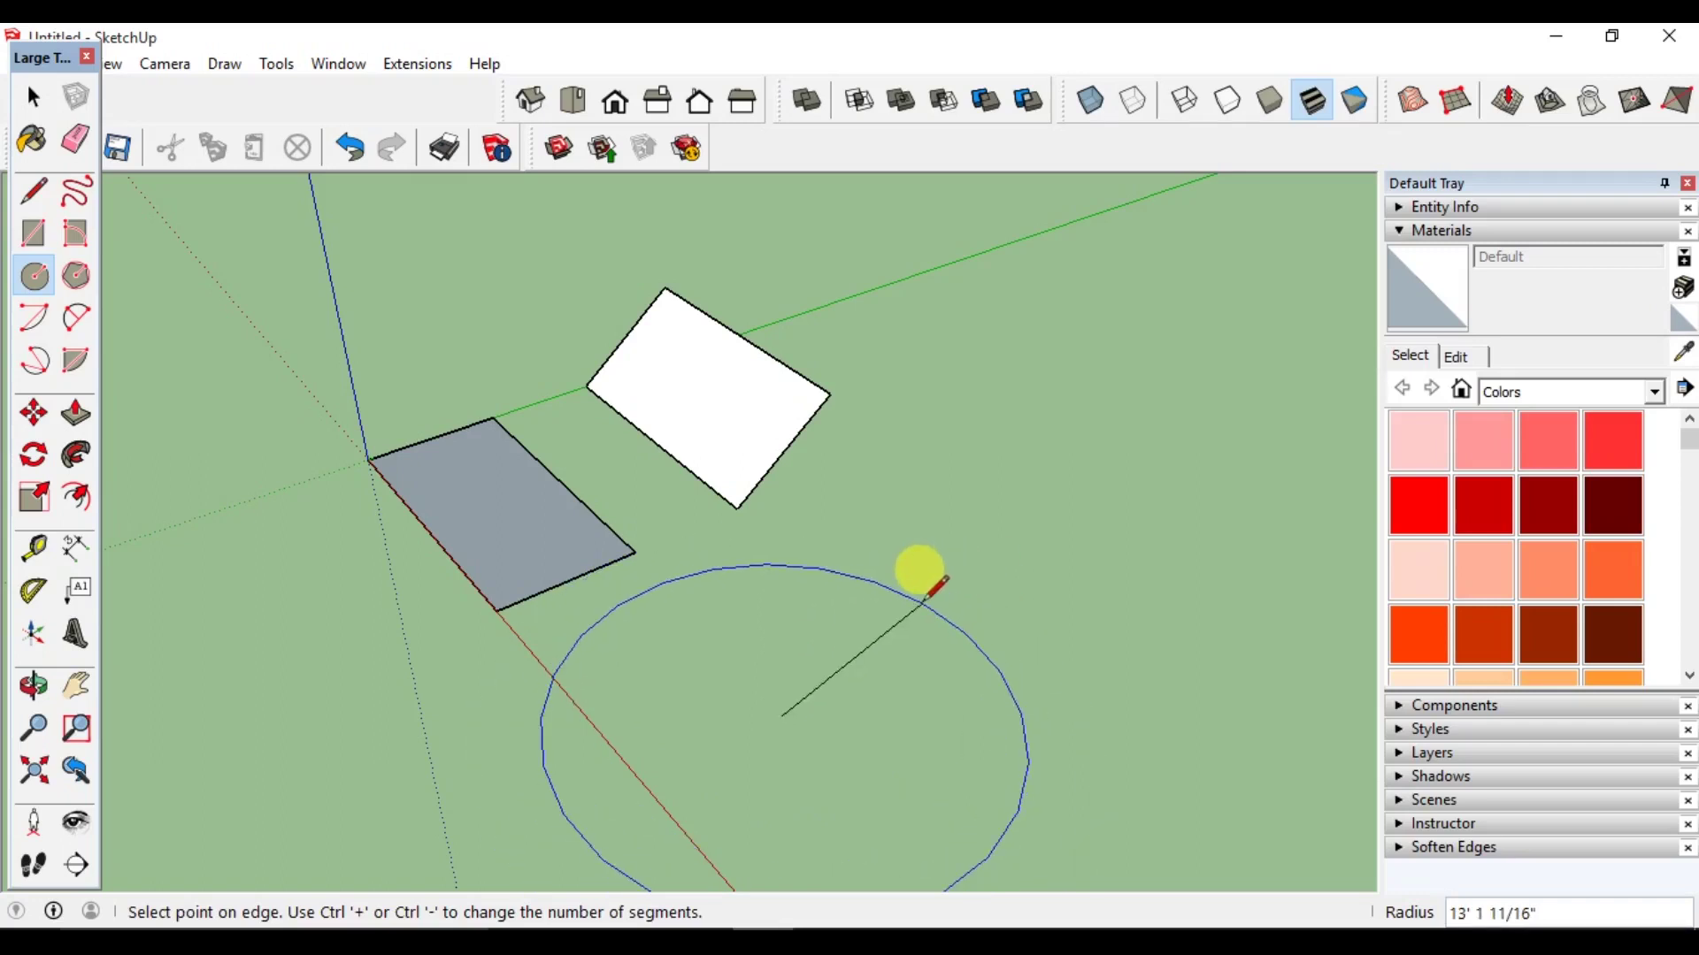
type("10")
key("Return")
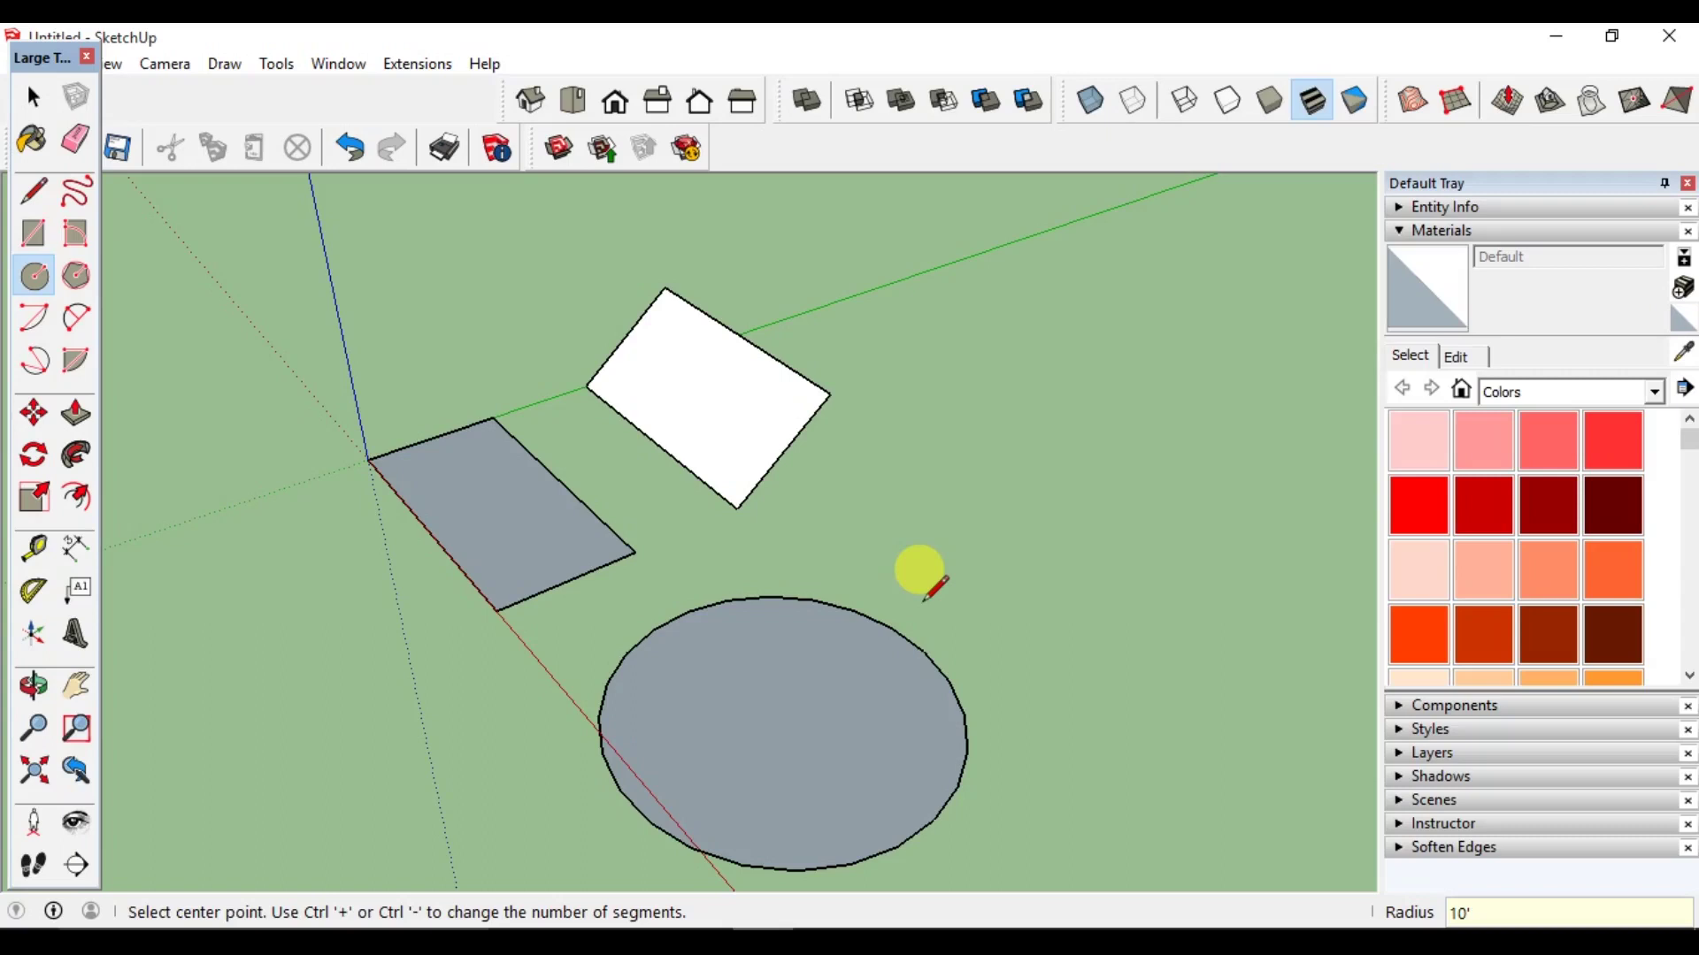
Draw an 8-sided polygon with a 5' radius beside the circle.
left_click(78, 276)
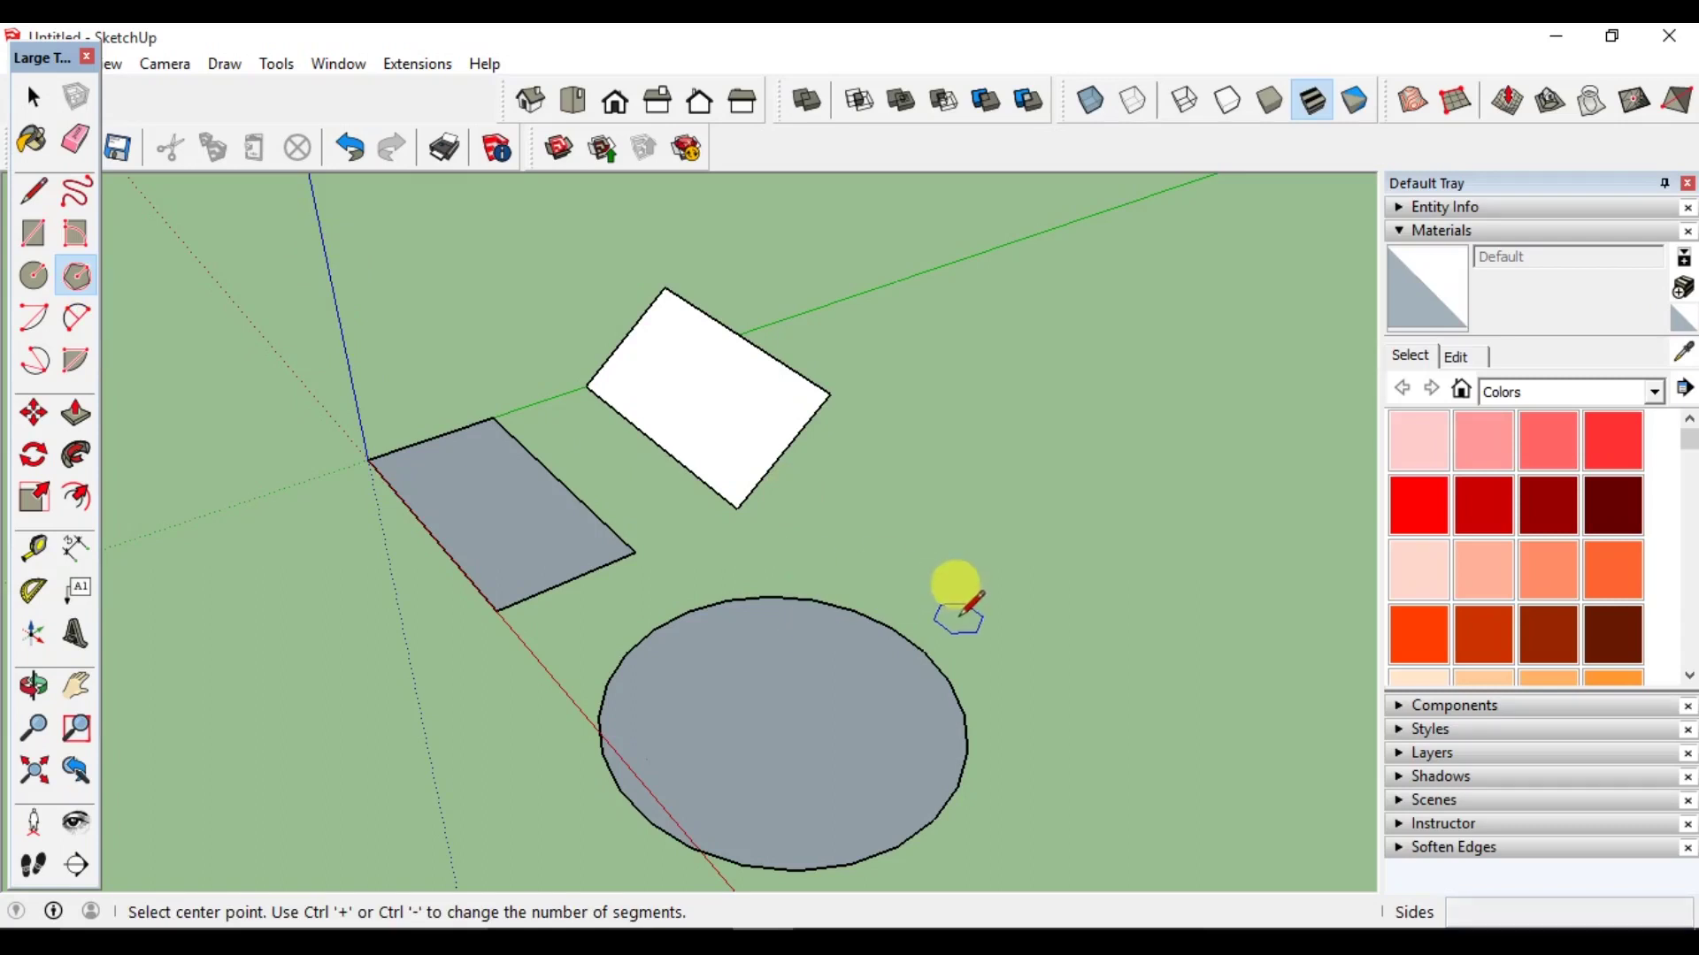
middle_click_drag(956, 593, 812, 646)
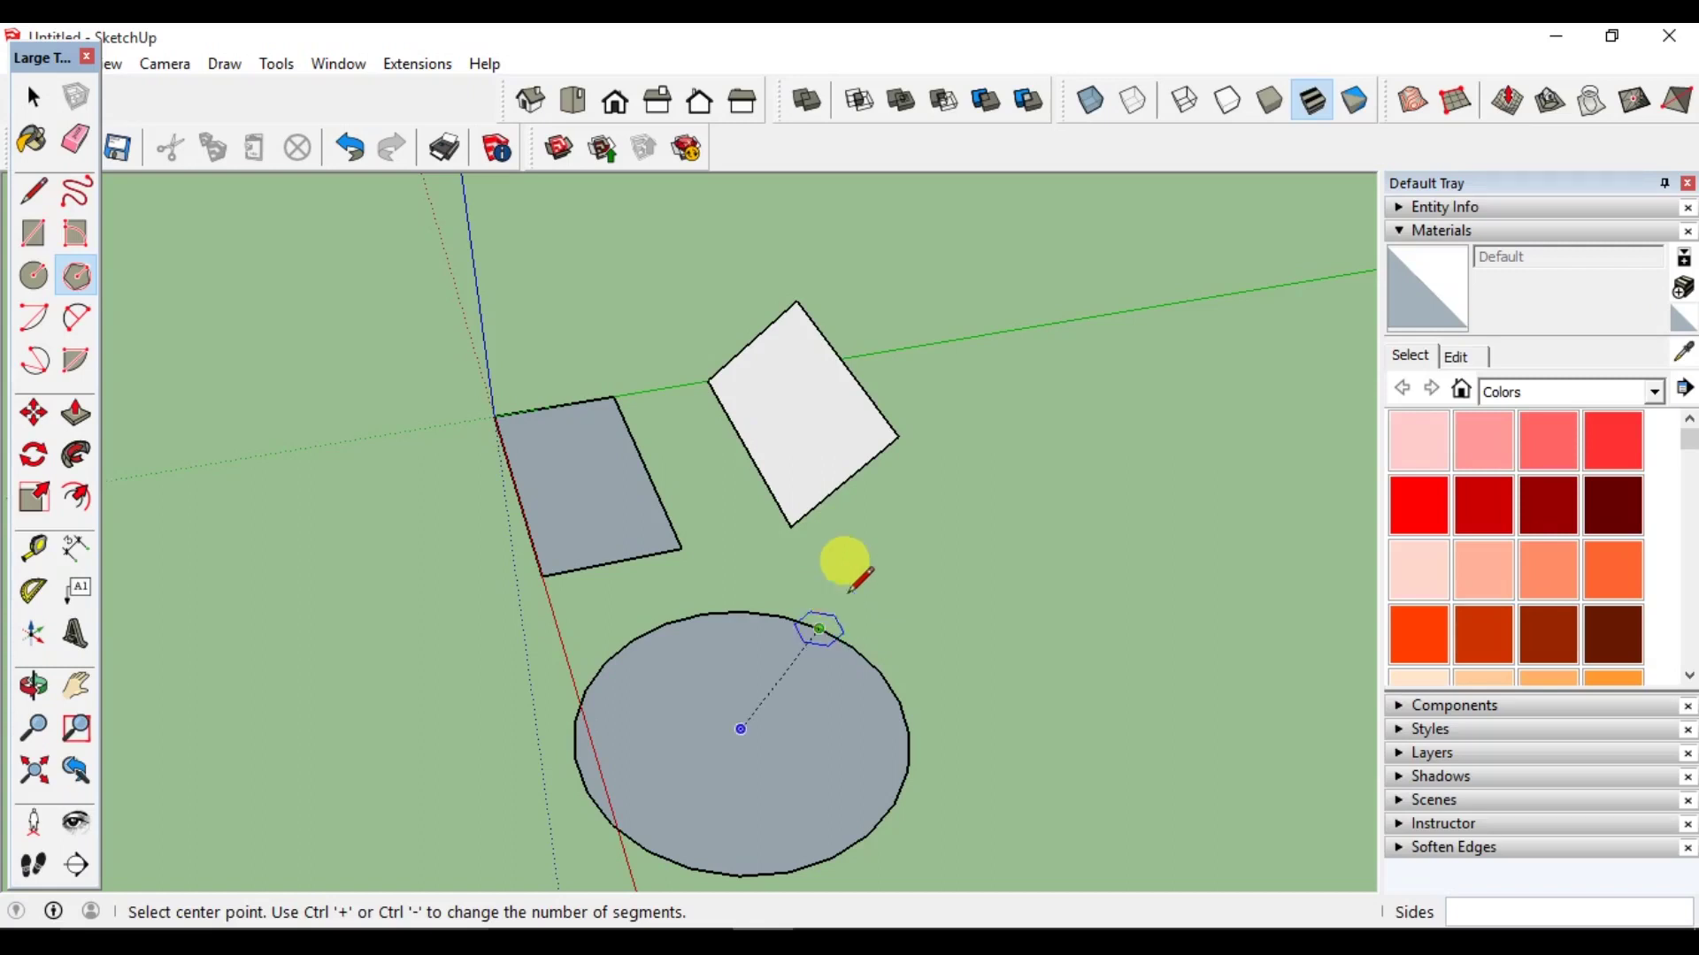
type("8")
key("Return")
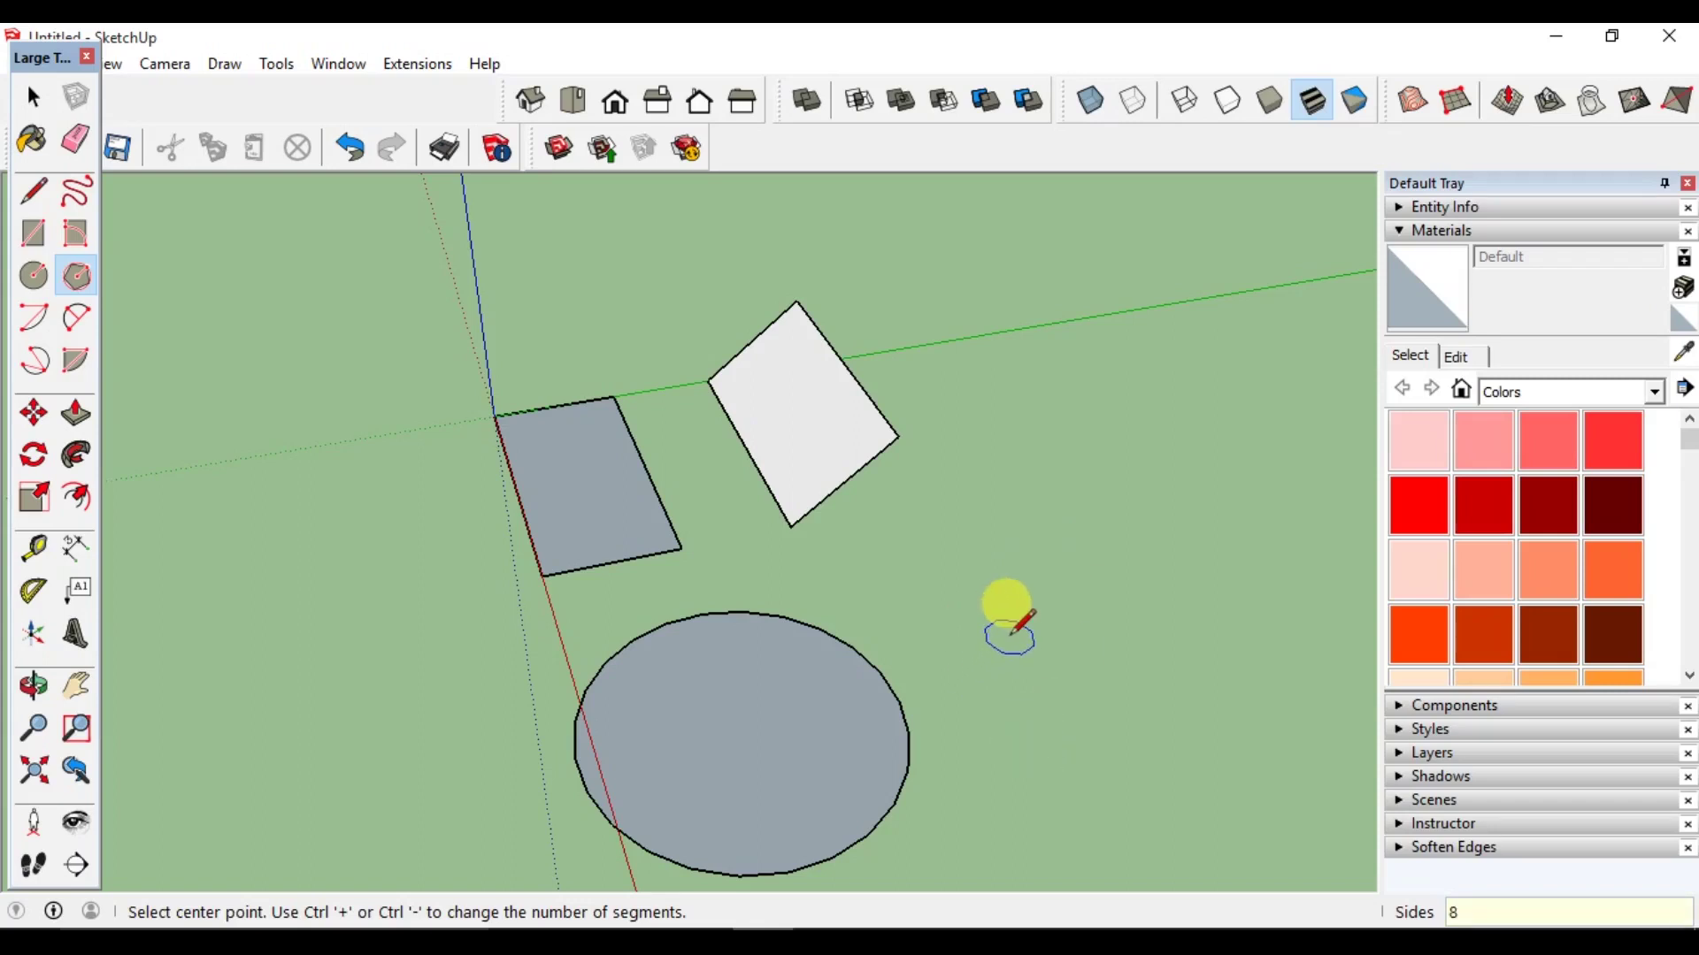
left_click(1047, 621)
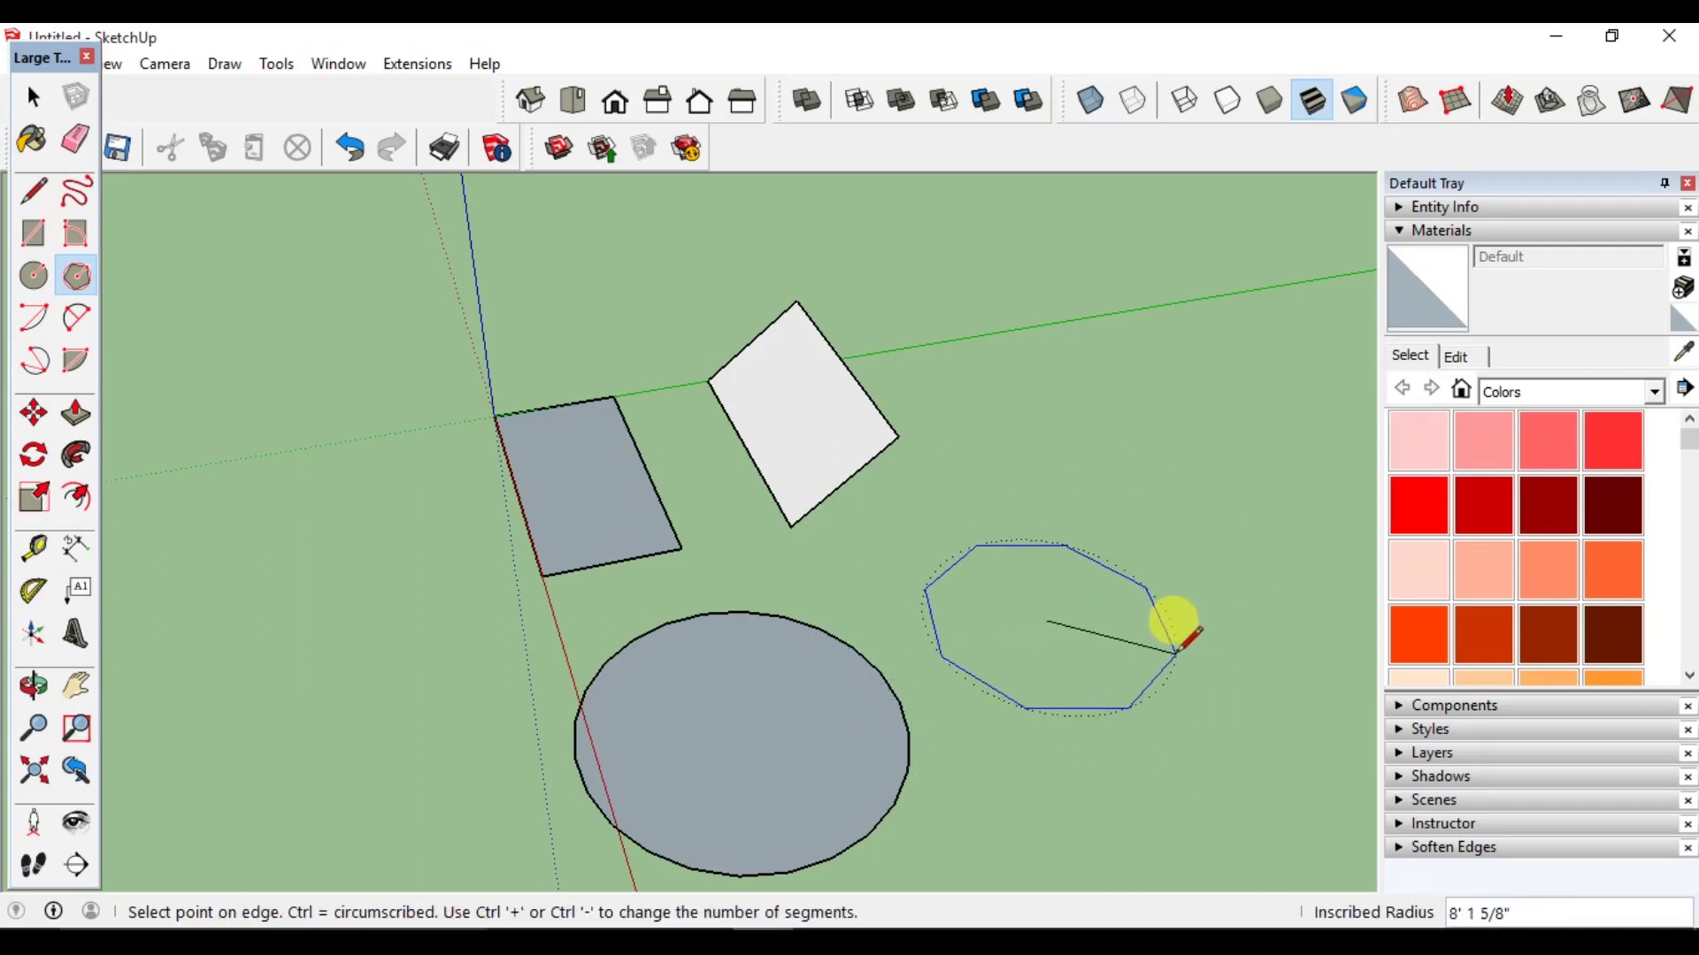
type("5")
key("Return")
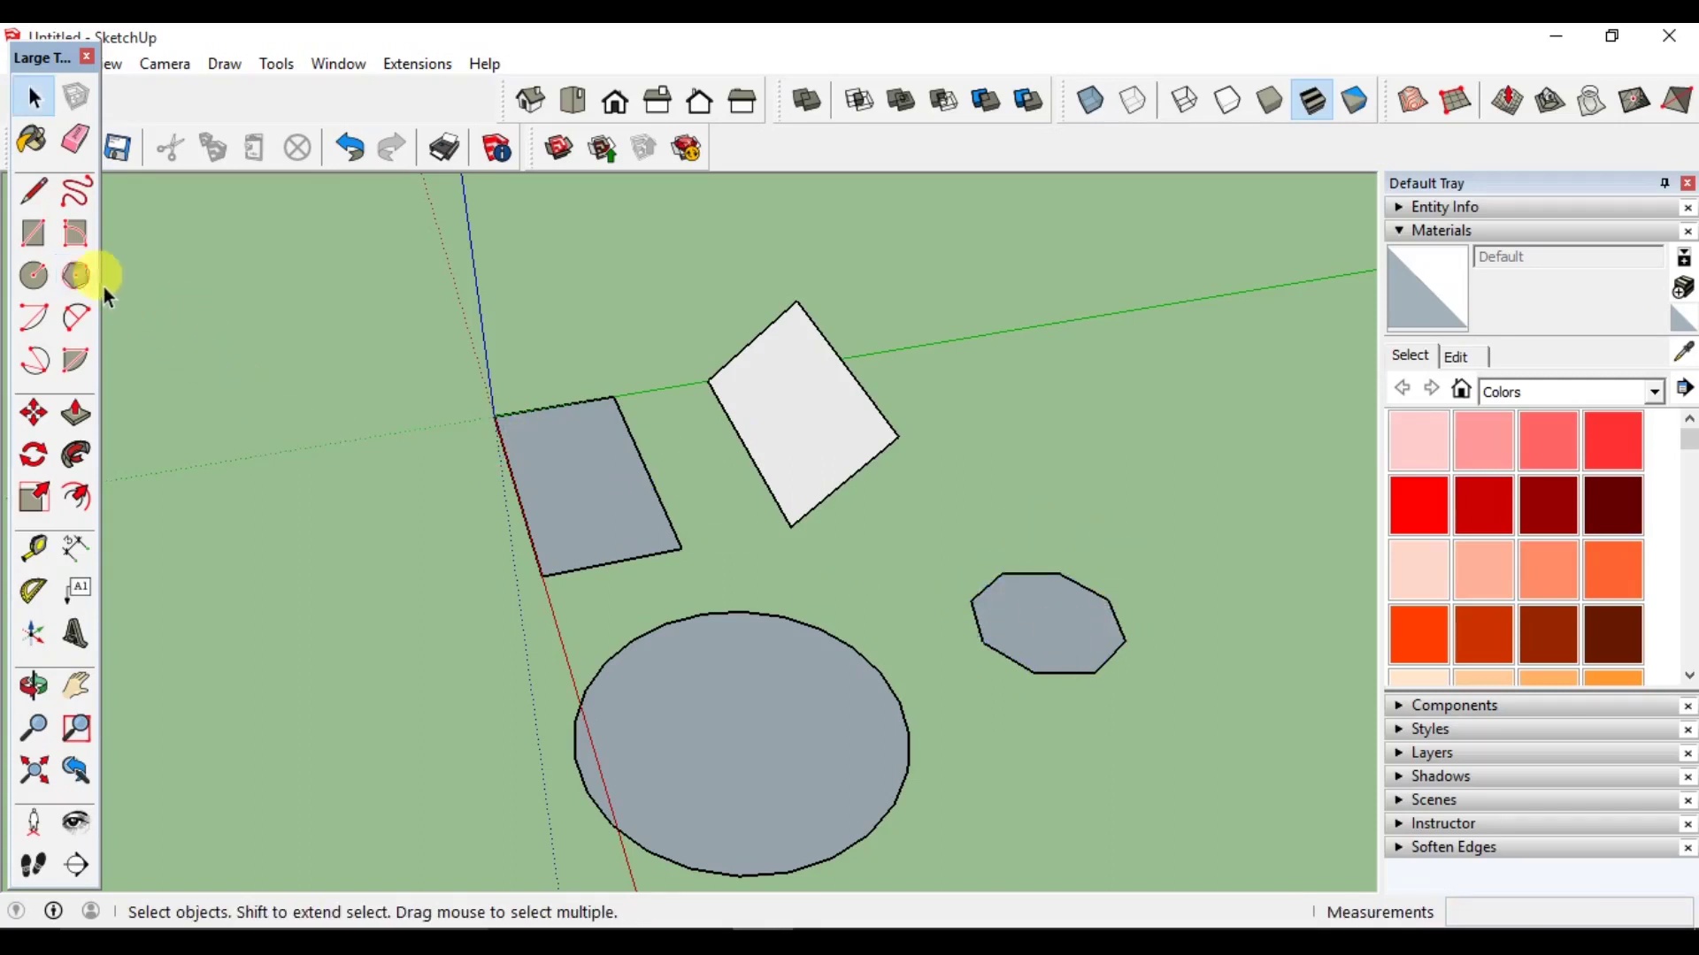
left_click(78, 276)
key("space")
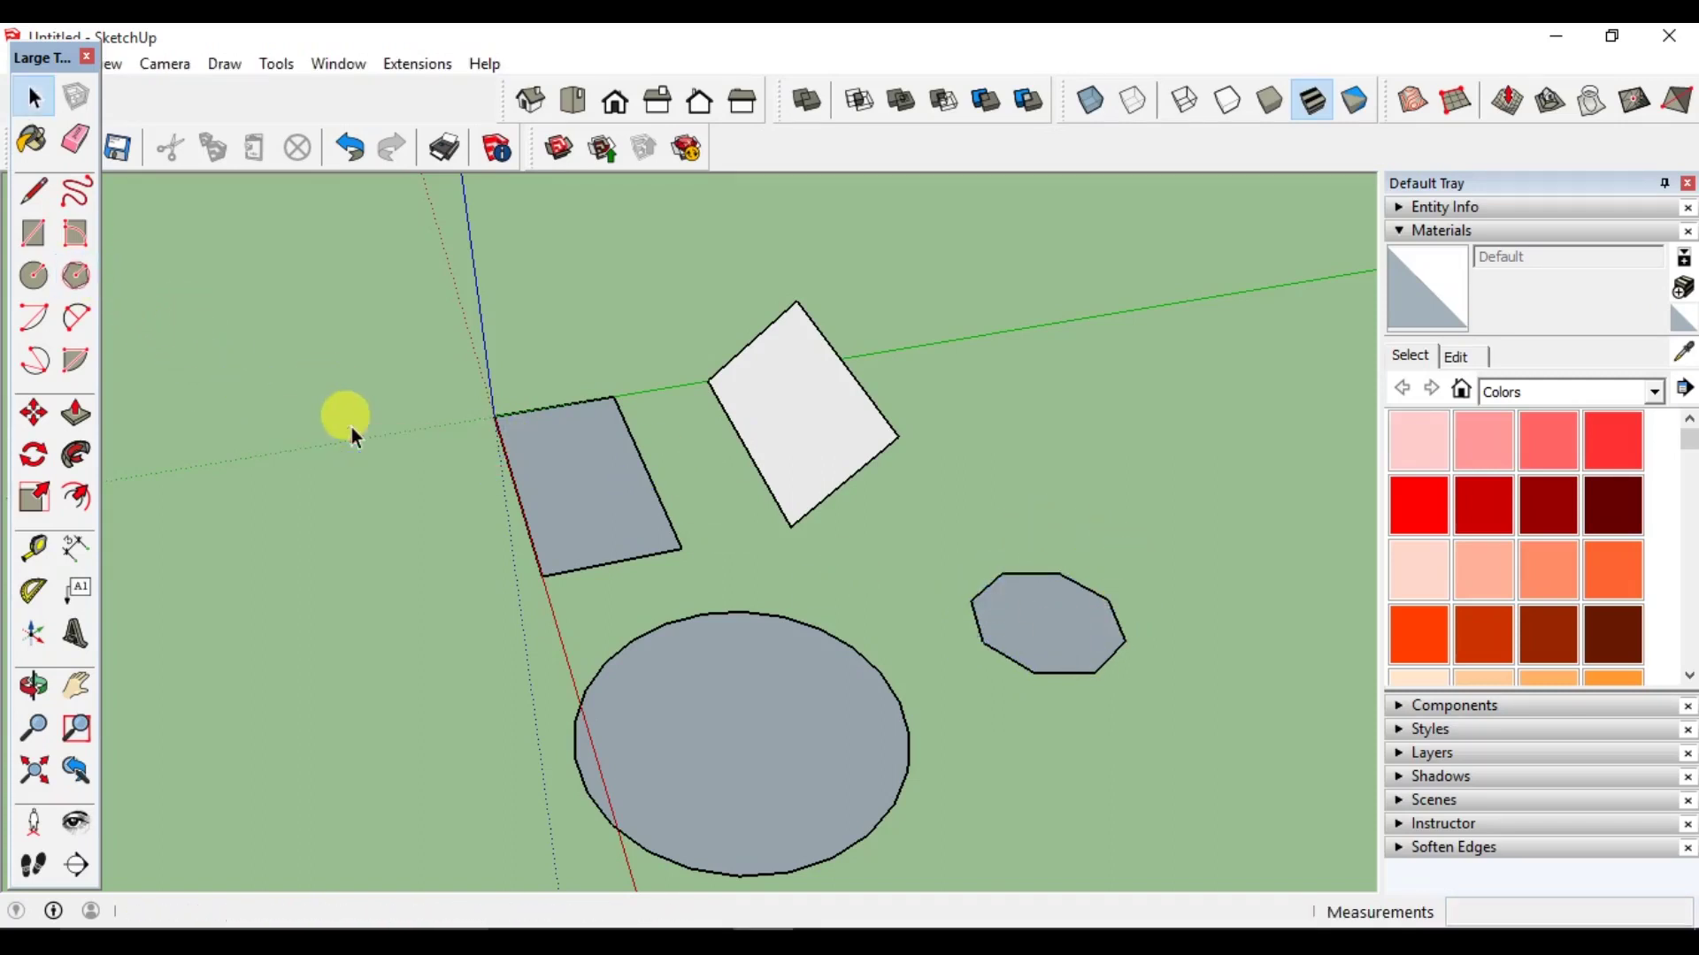
Draw a centre-point arc with a 10' radius and a 45° angle.
scroll(115, 342, "down", 3)
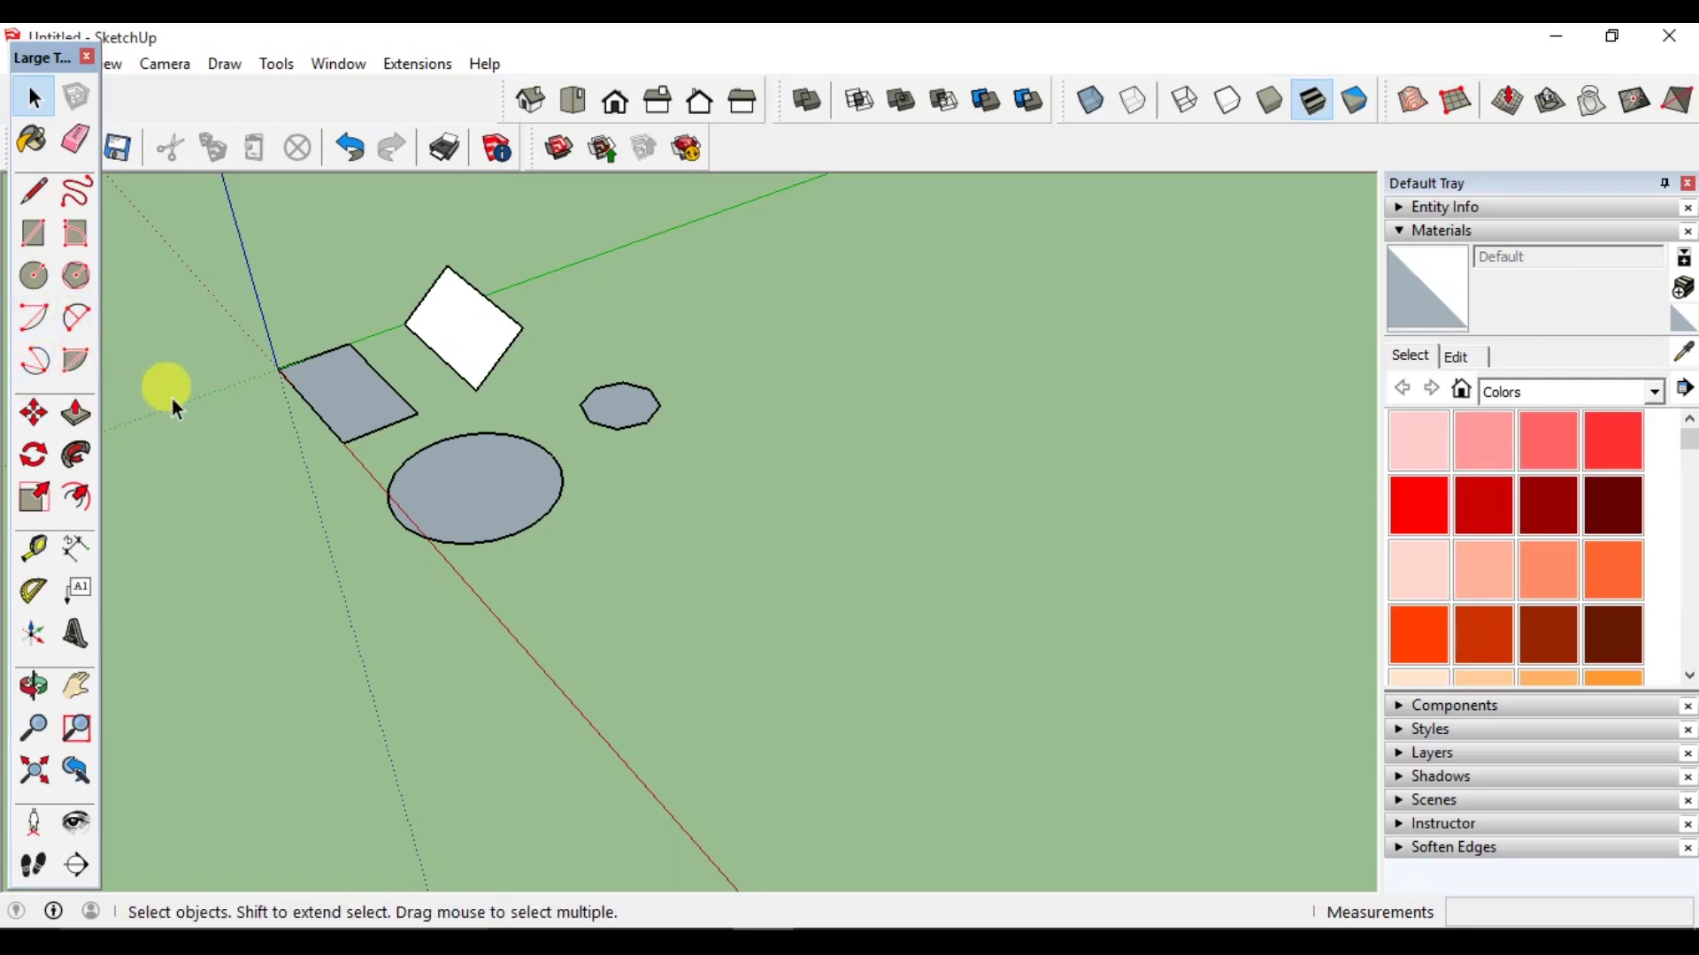
left_click(35, 320)
left_click(713, 591)
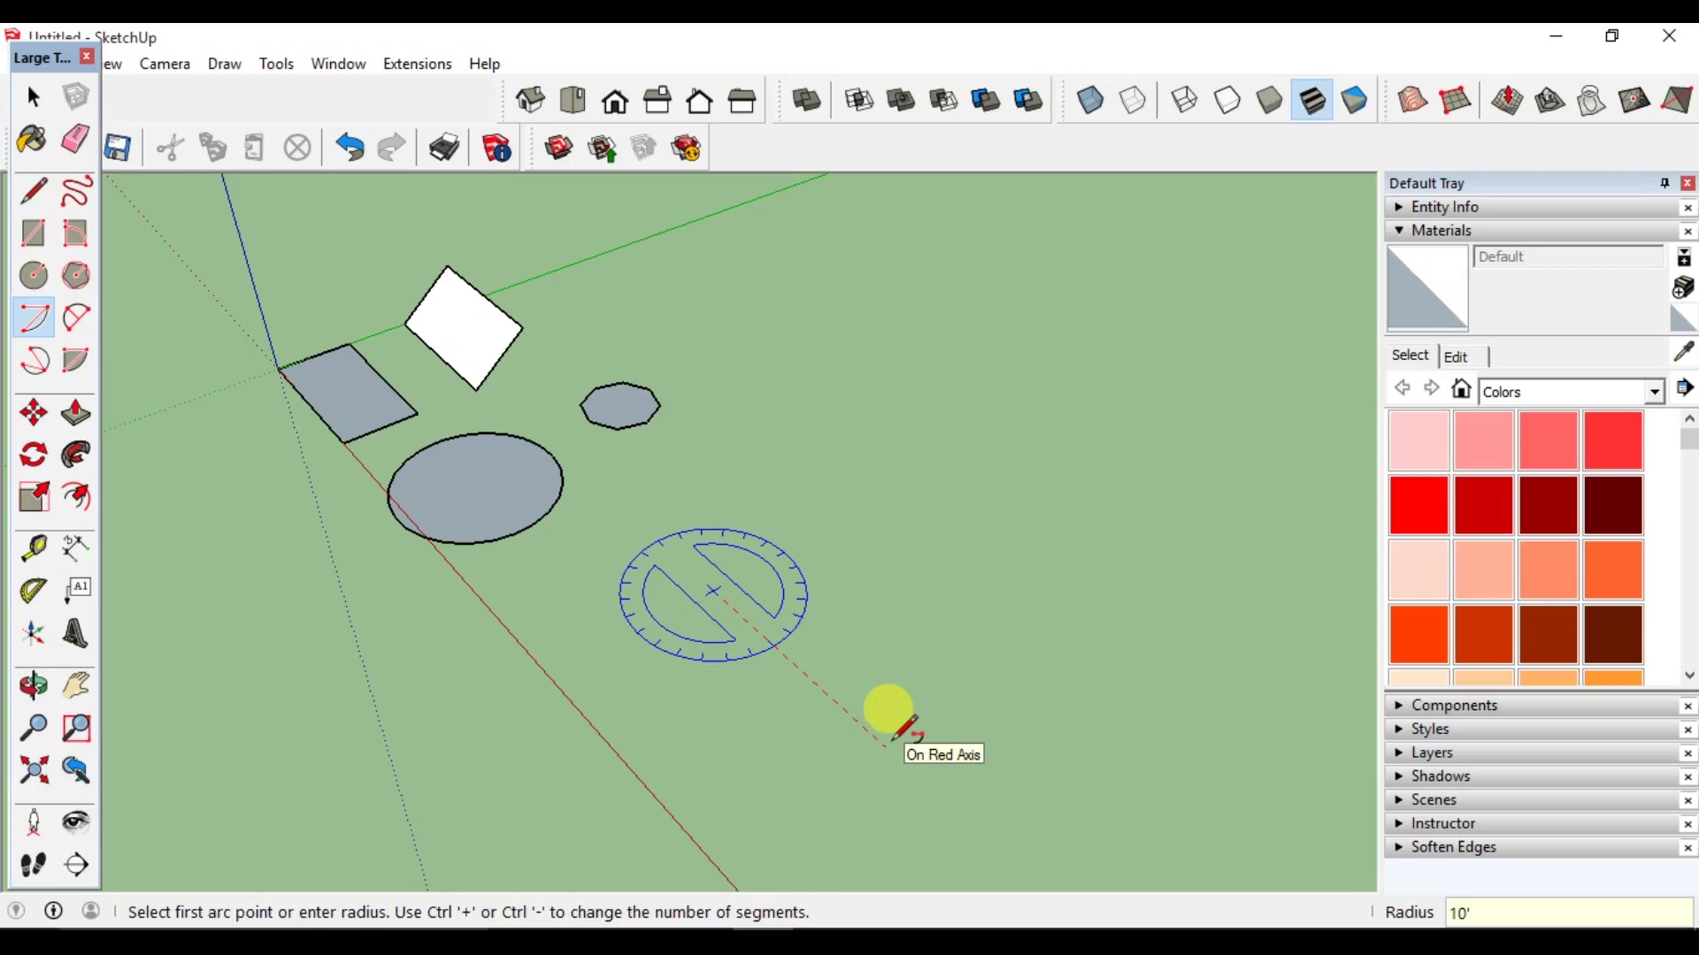
key("Return")
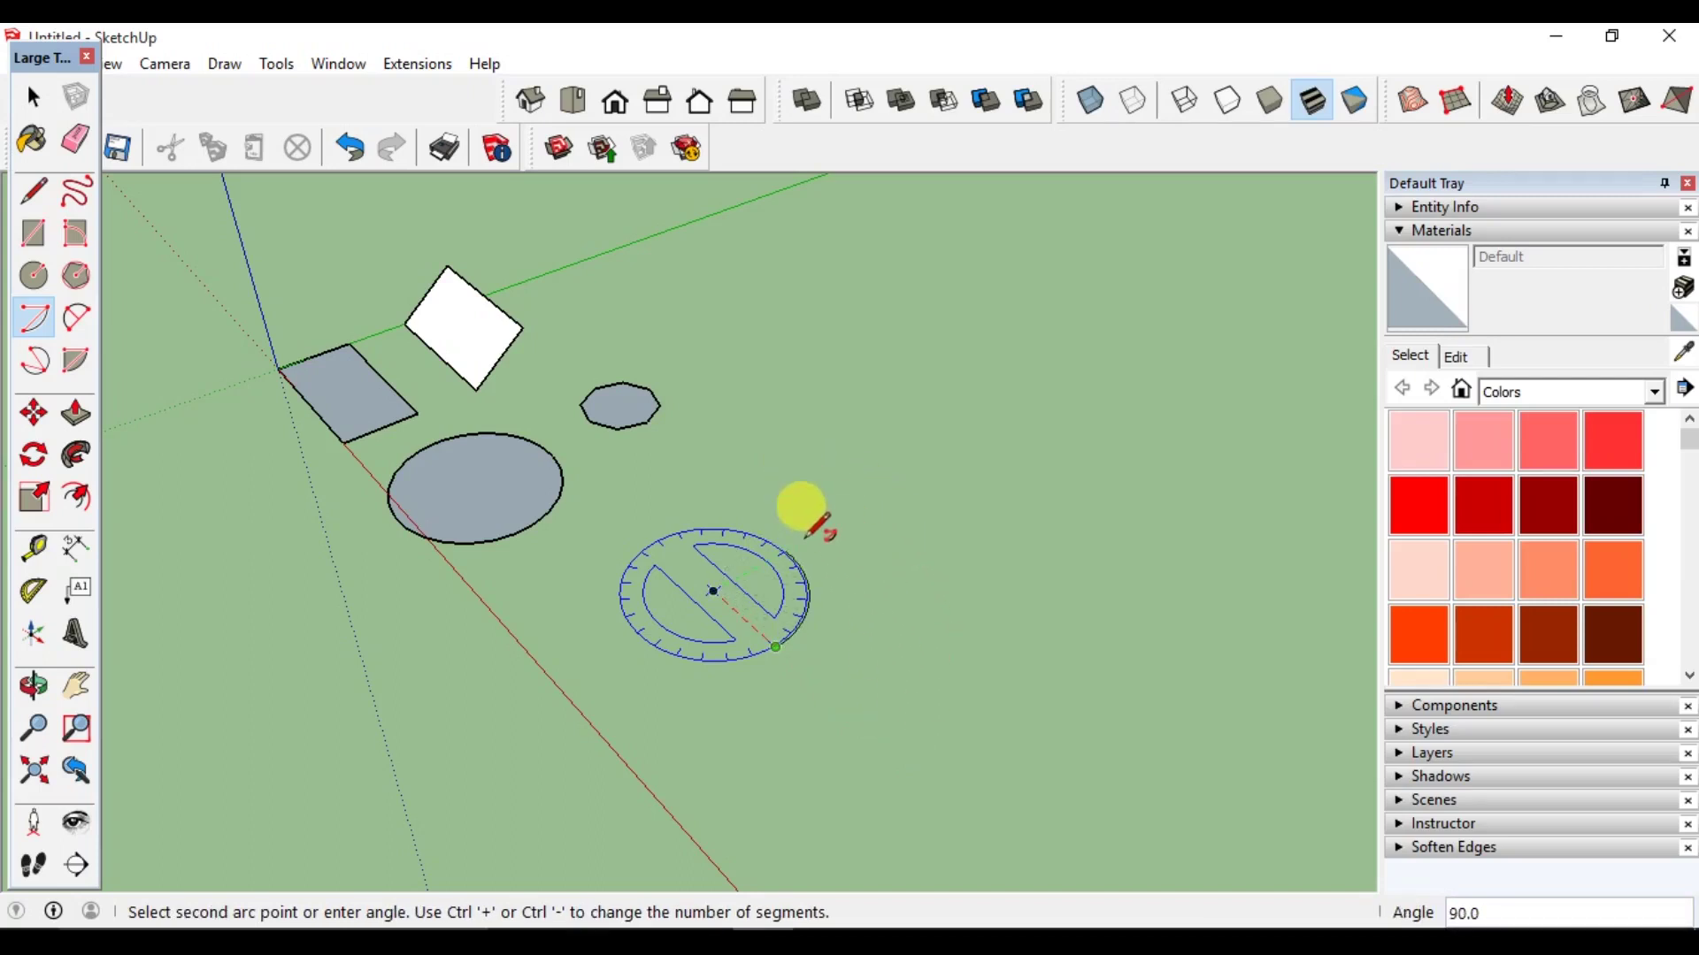
scroll(823, 610, "up", 1)
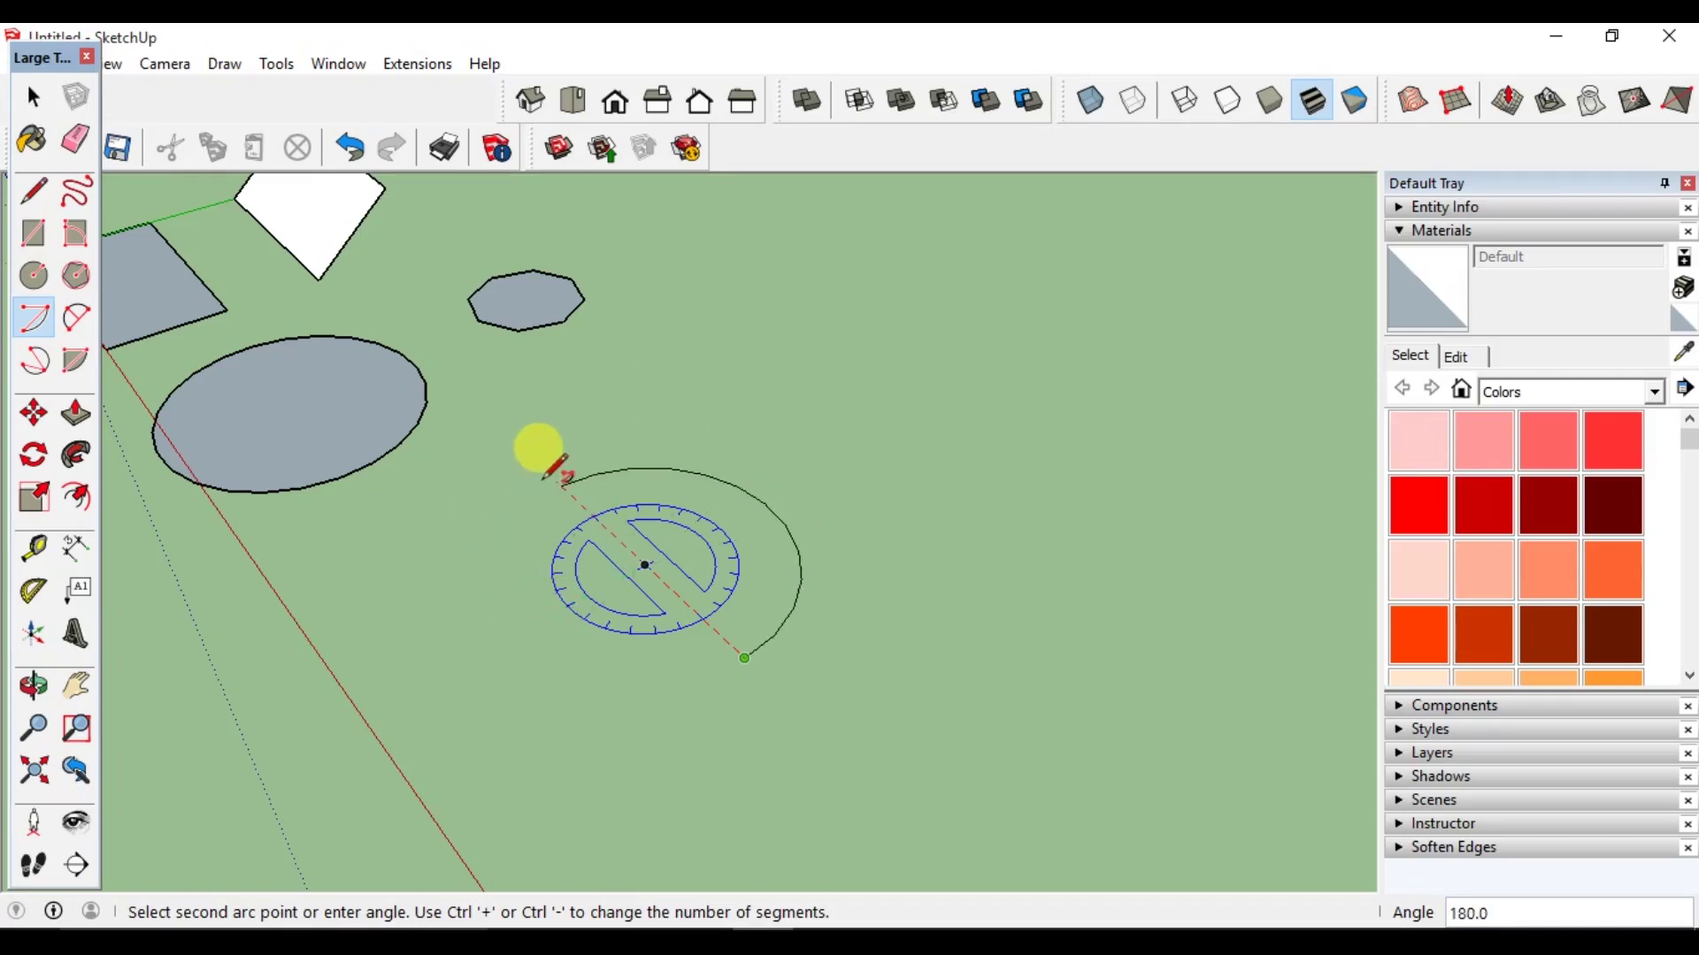
type("45")
key("Return")
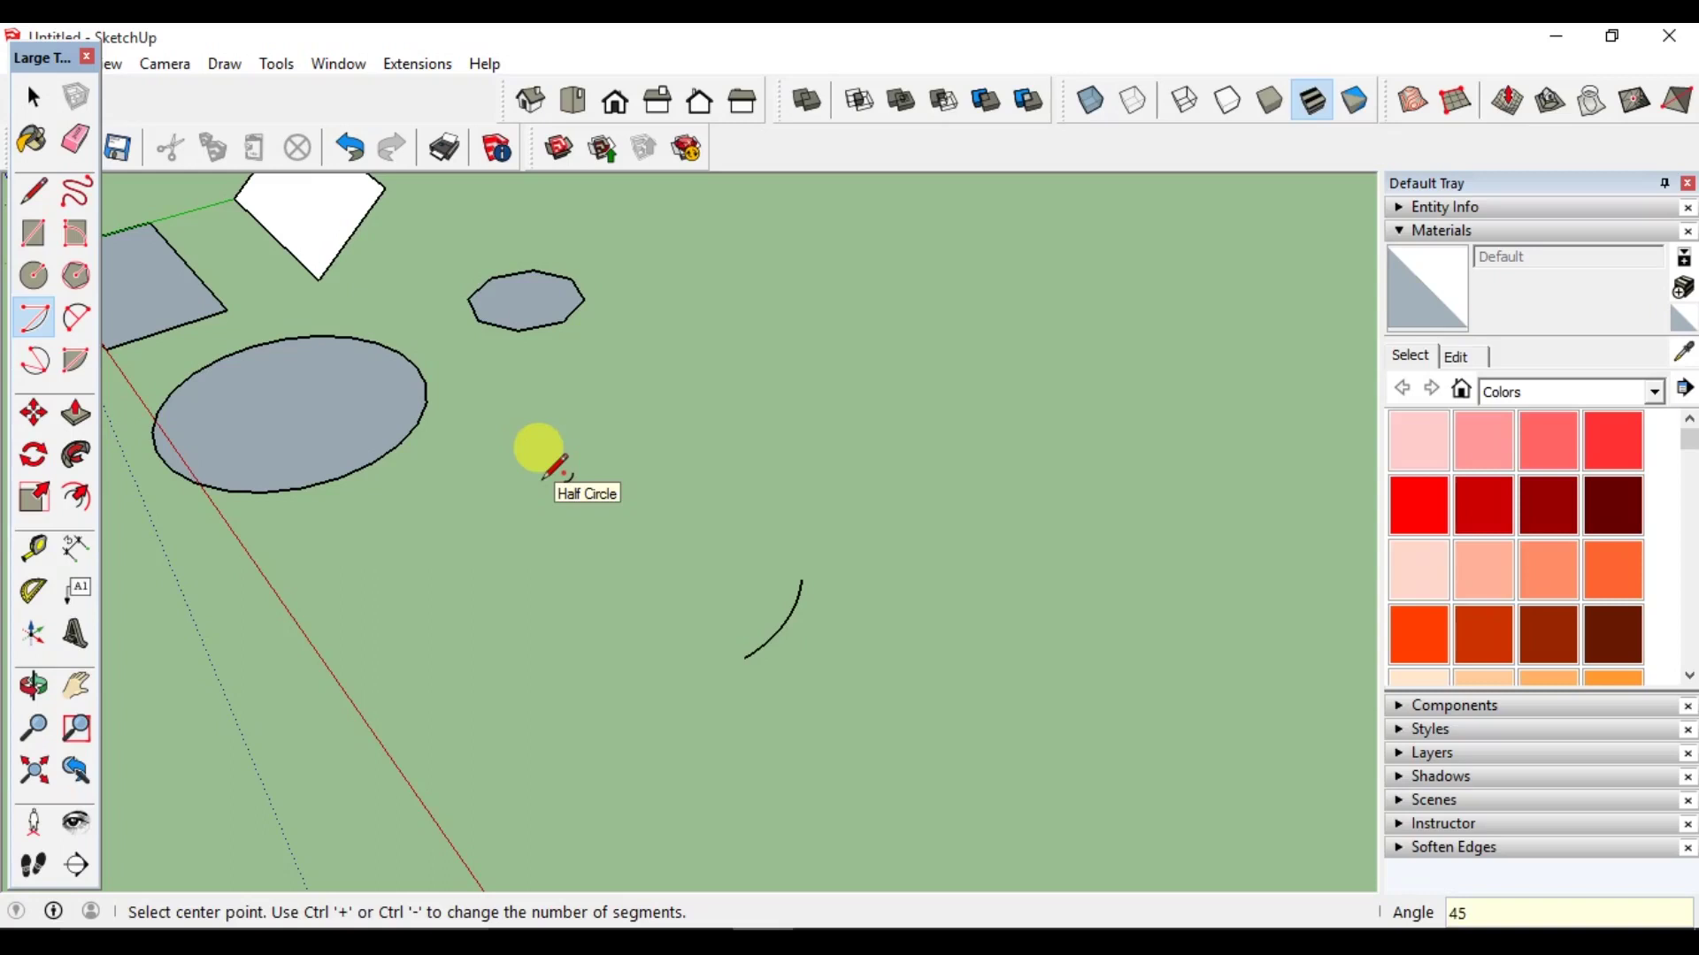
key("space")
Draw a second centre-point arc with radius 5 and a 180° angle.
left_click(35, 318)
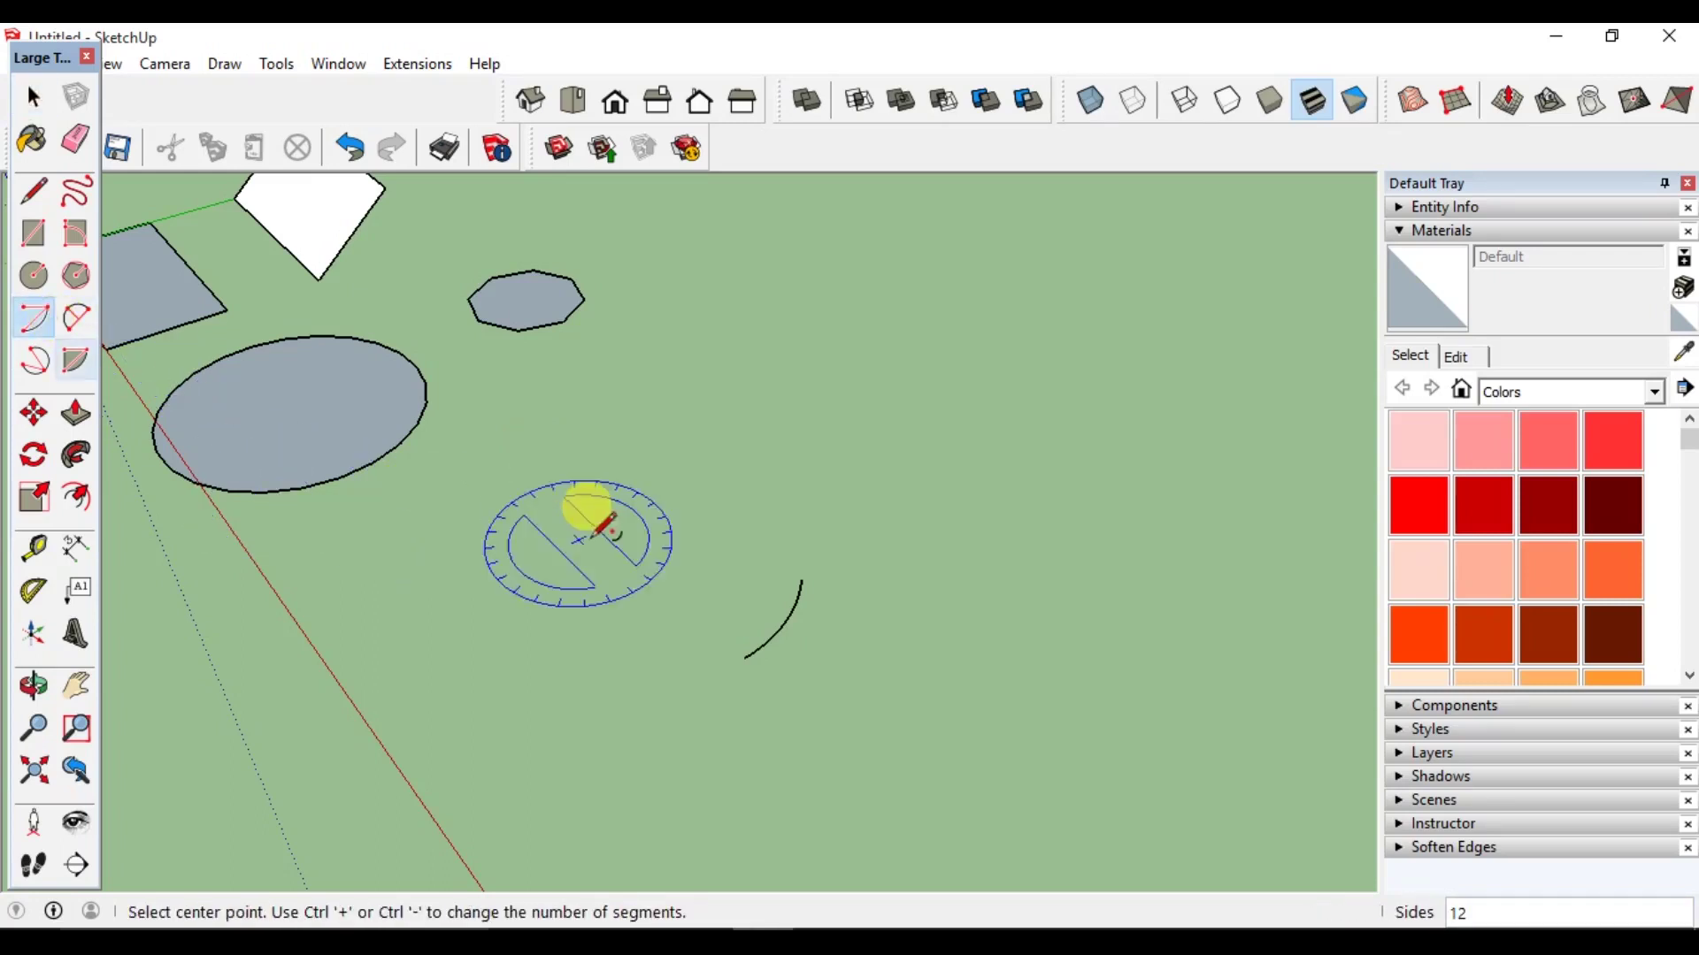
left_click(531, 598)
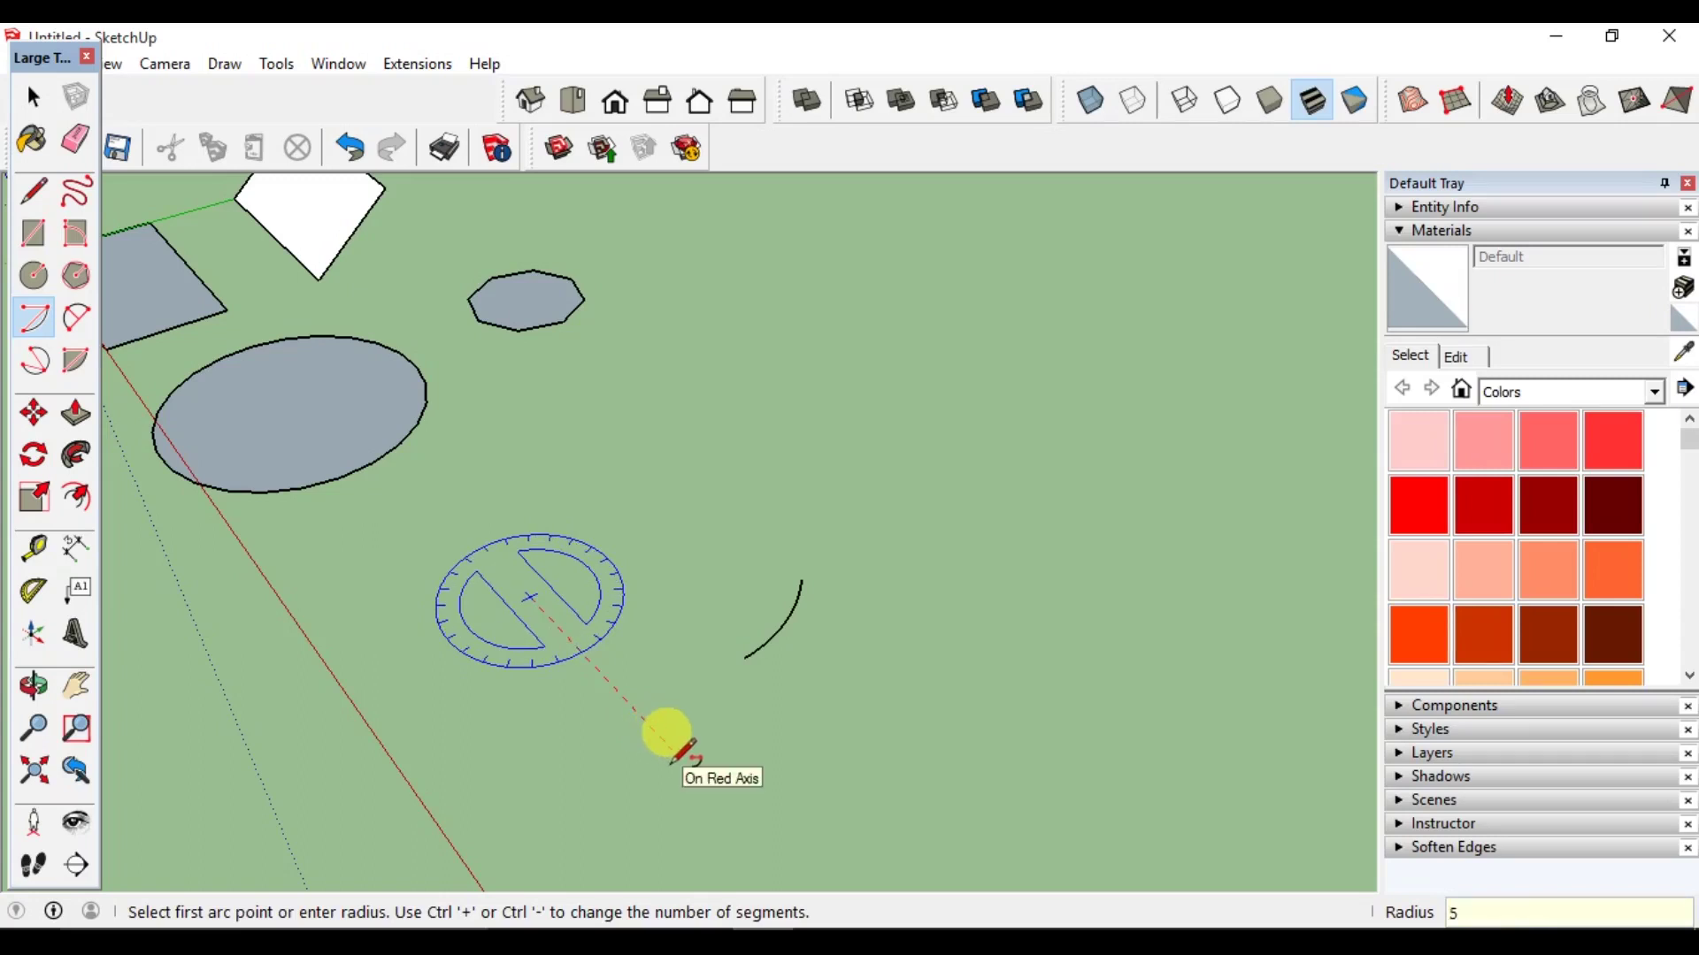
key("Return")
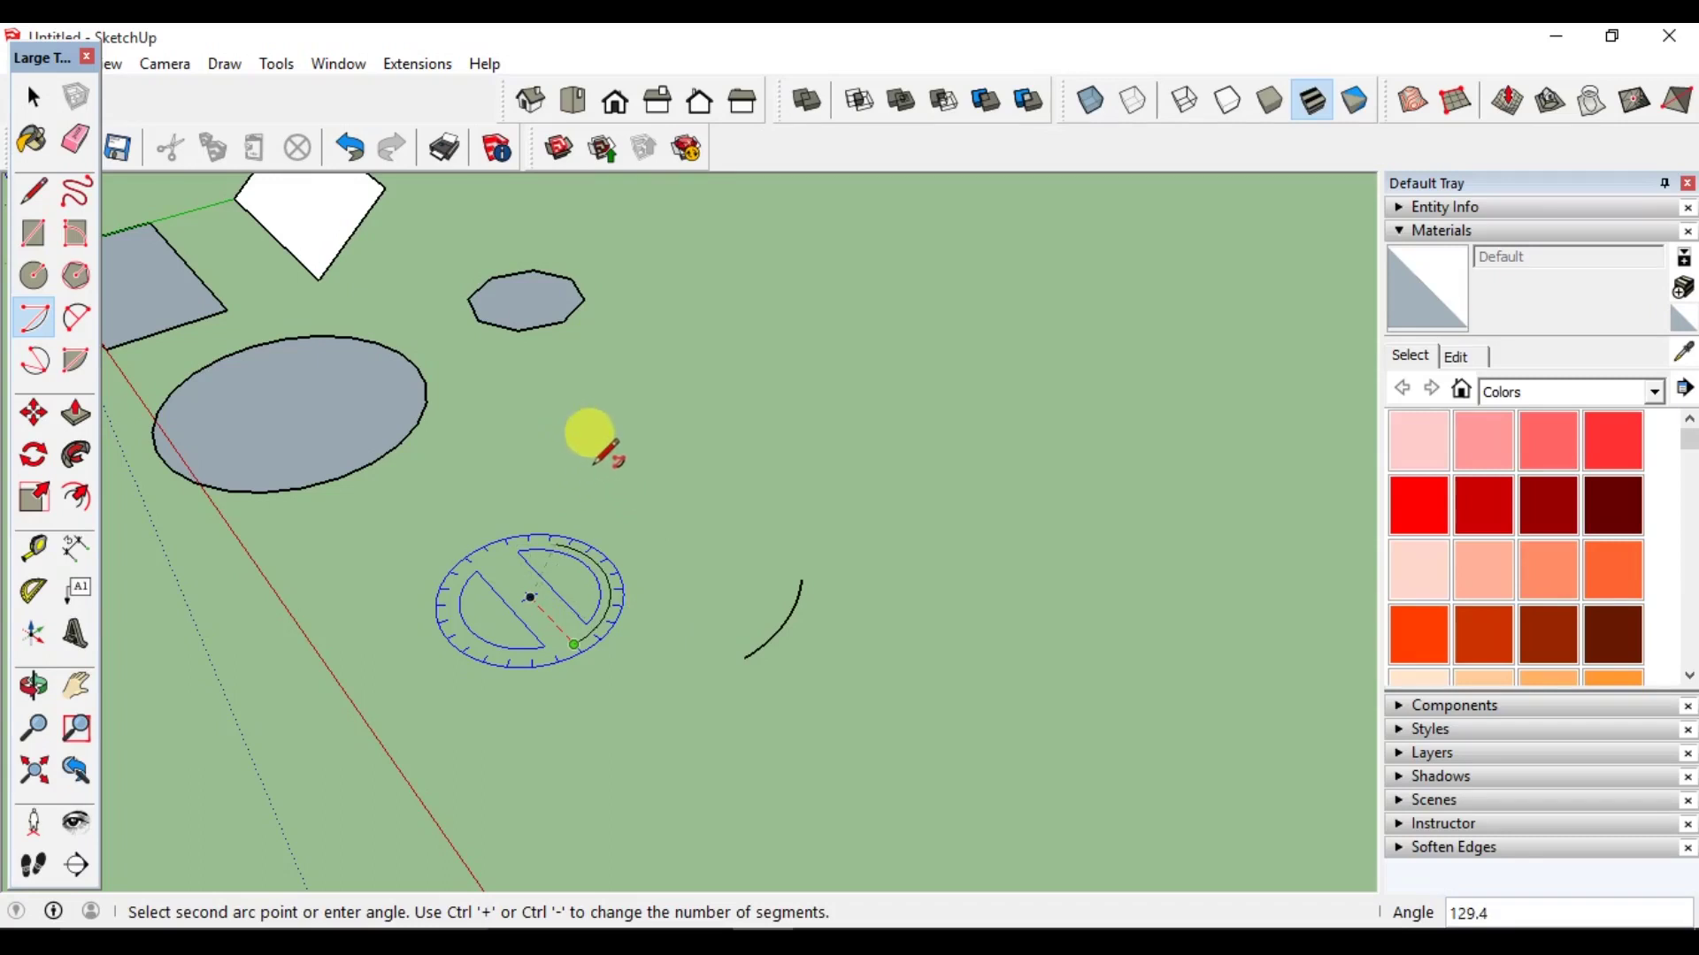
key("Return")
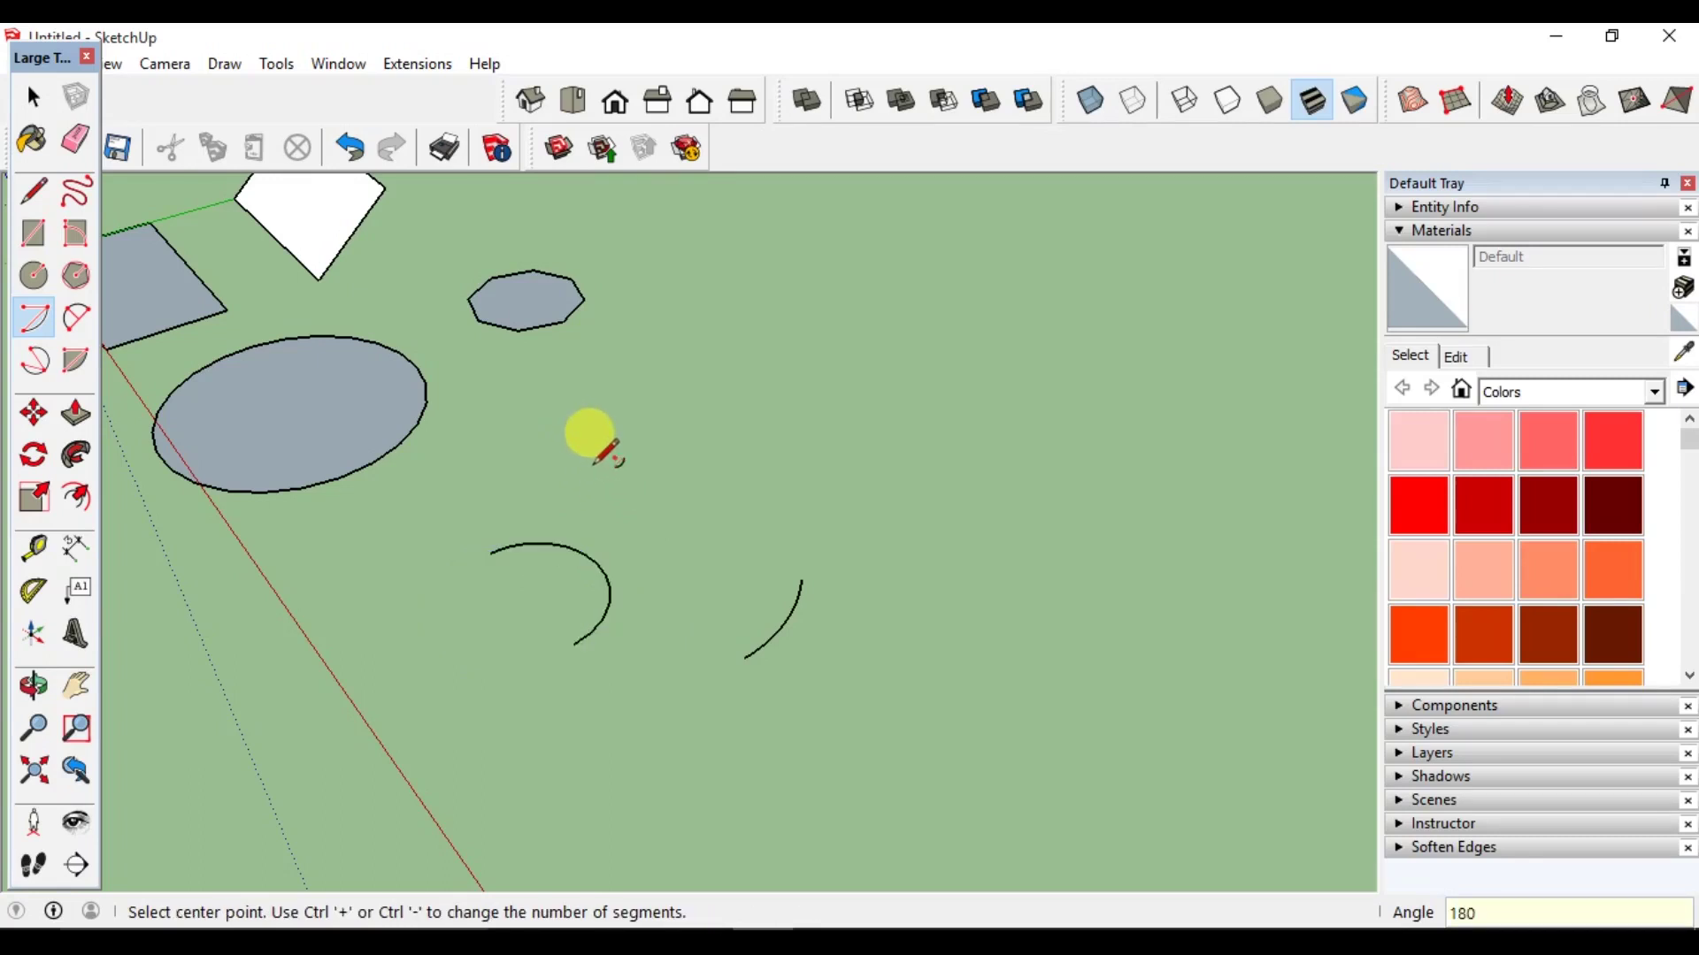
key("space")
middle_click_drag(599, 624, 605, 695)
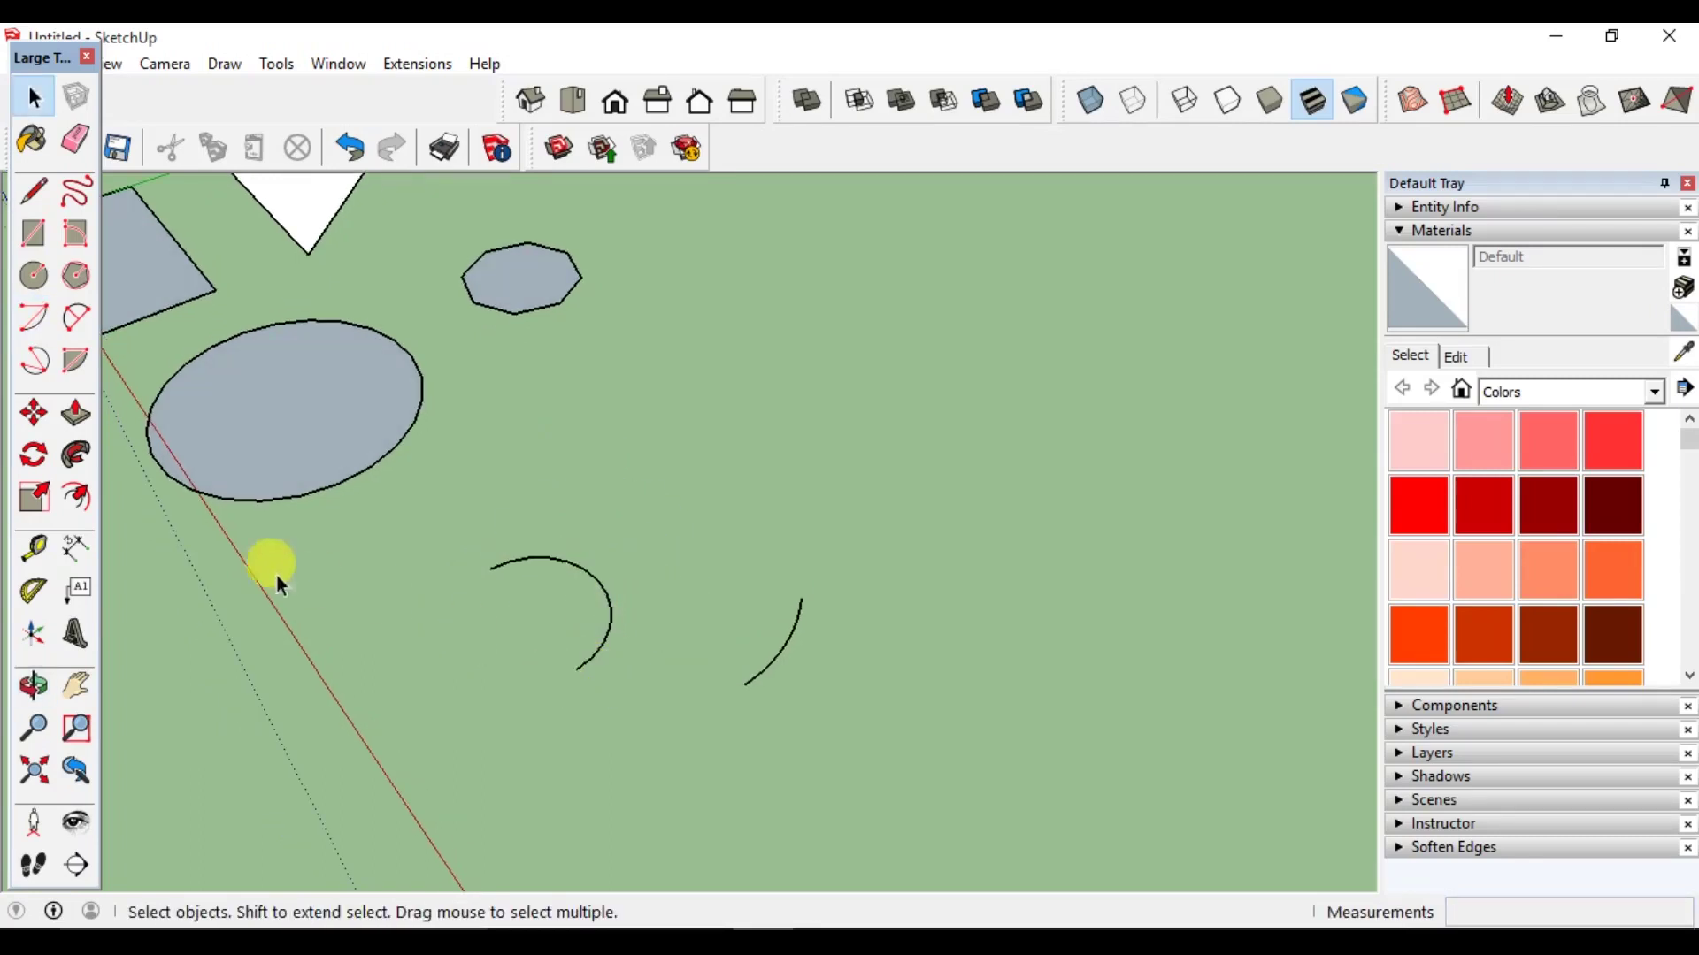
Draw a two-point arc with a 15' length and 15' bulge below the shapes.
left_click(78, 313)
mouse_move(680, 467)
middle_mouse_down()
mouse_move(828, 591)
mouse_move(807, 619)
middle_mouse_up()
left_click(807, 725)
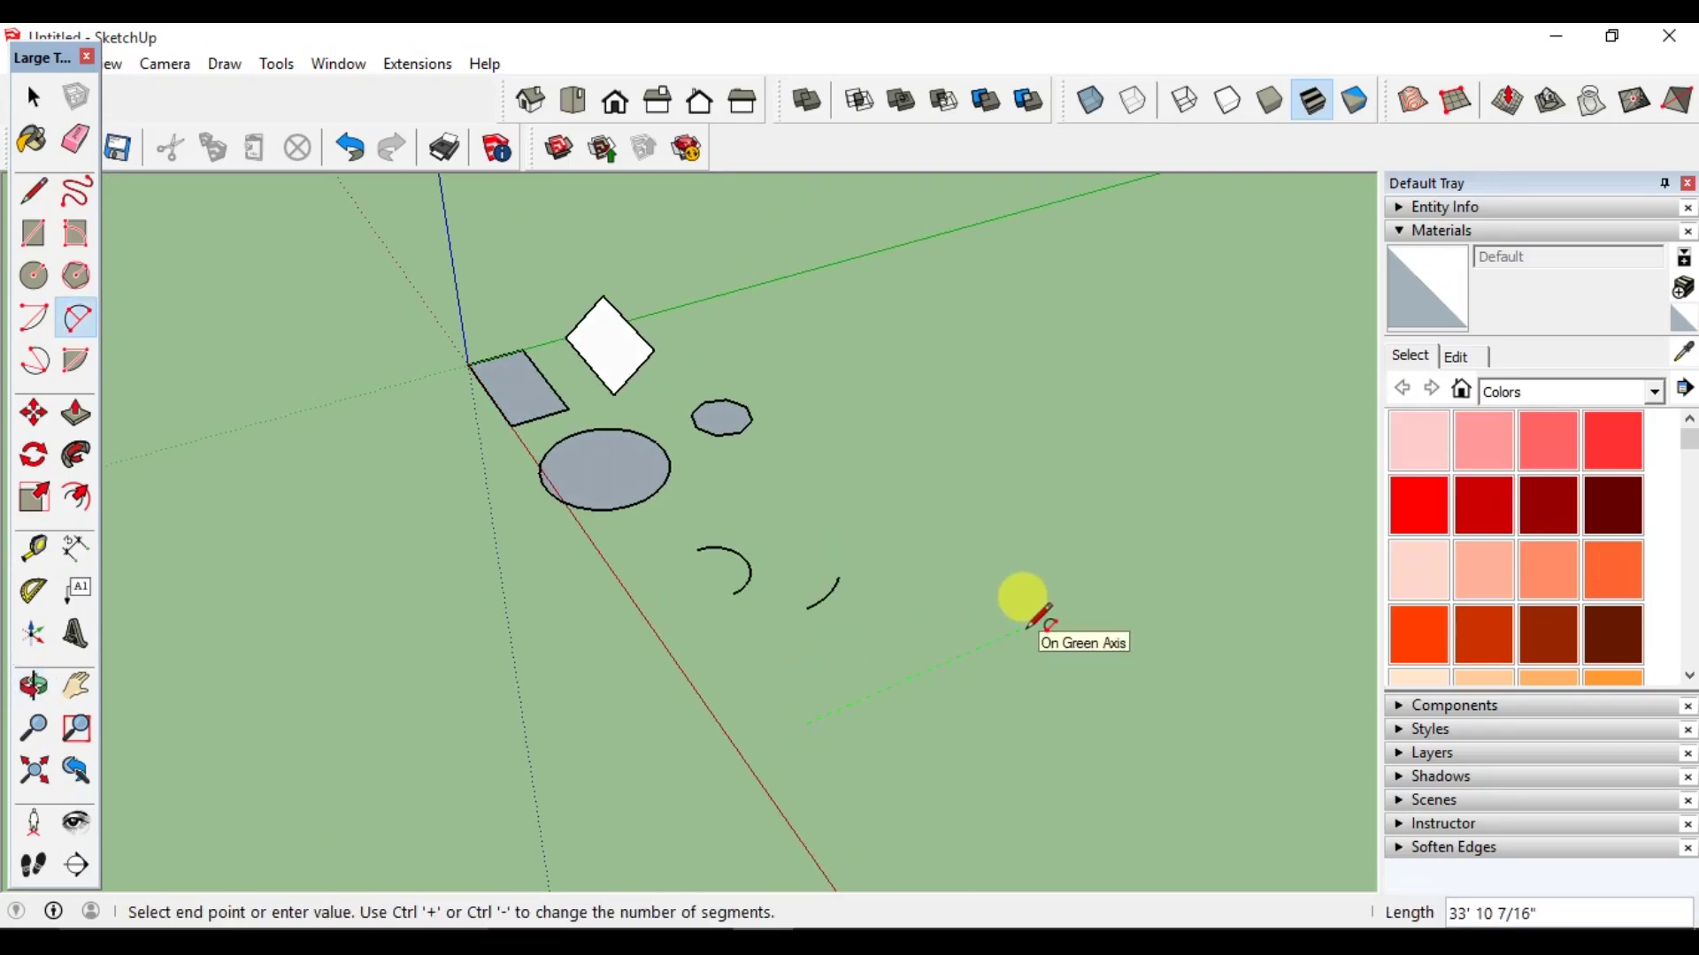
key("Return")
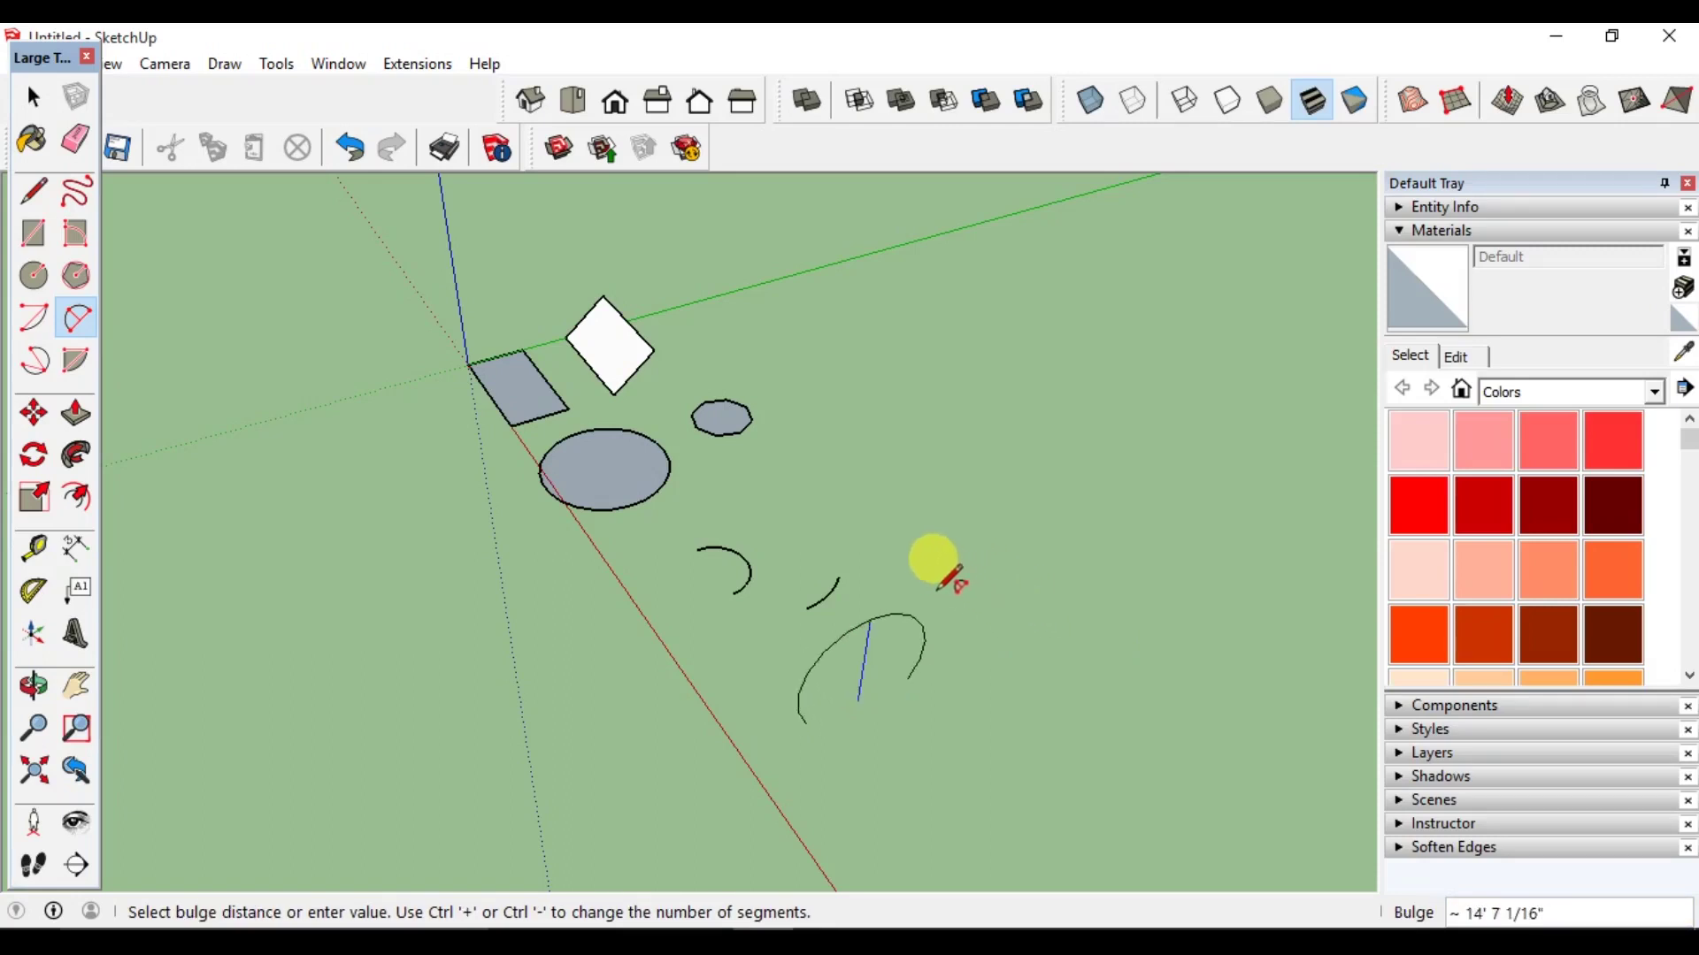
scroll(876, 632, "up", 2)
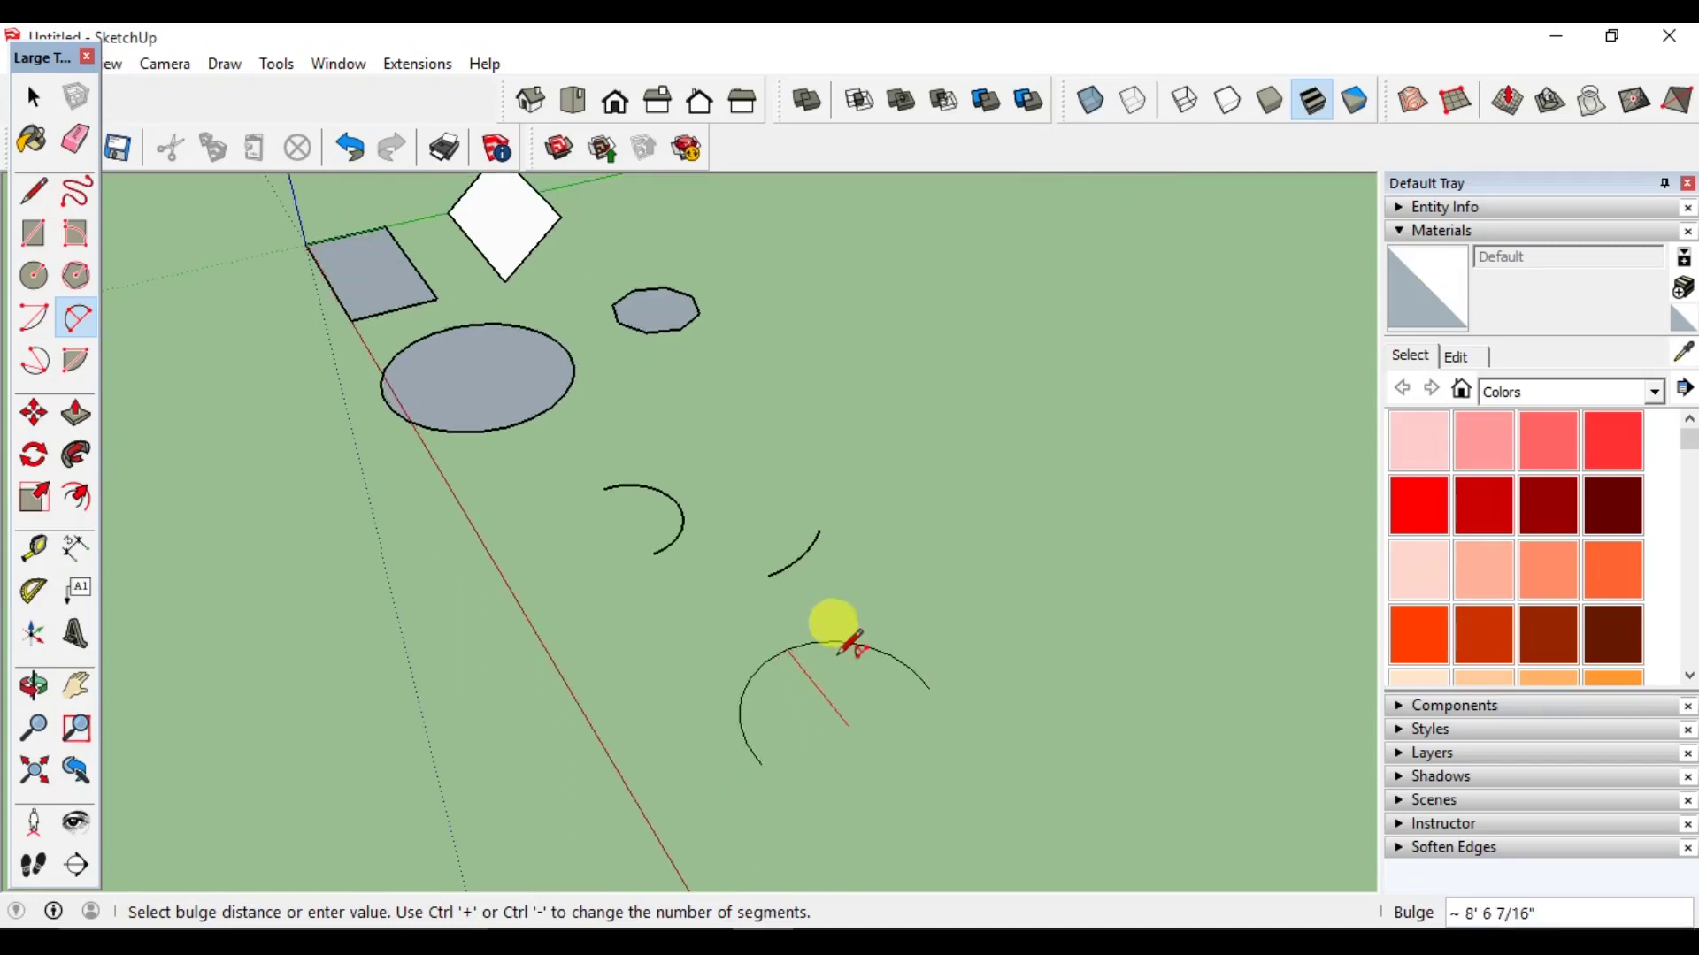
scroll(850, 663, "up", 2)
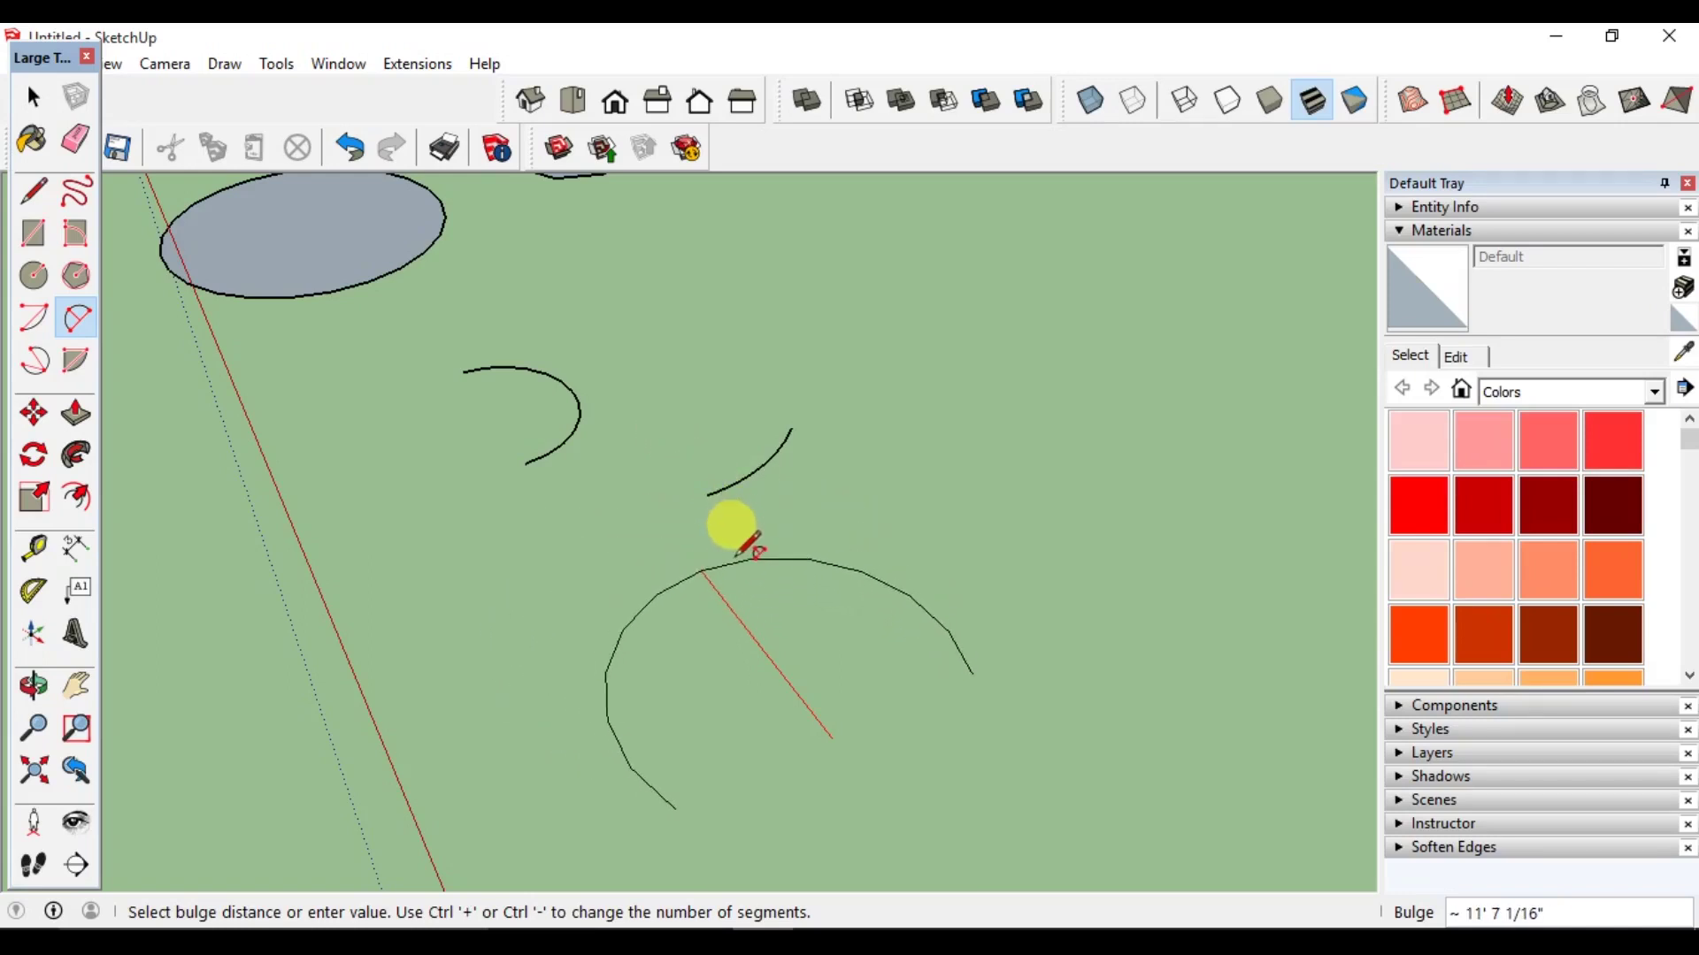
type("'")
key("Return")
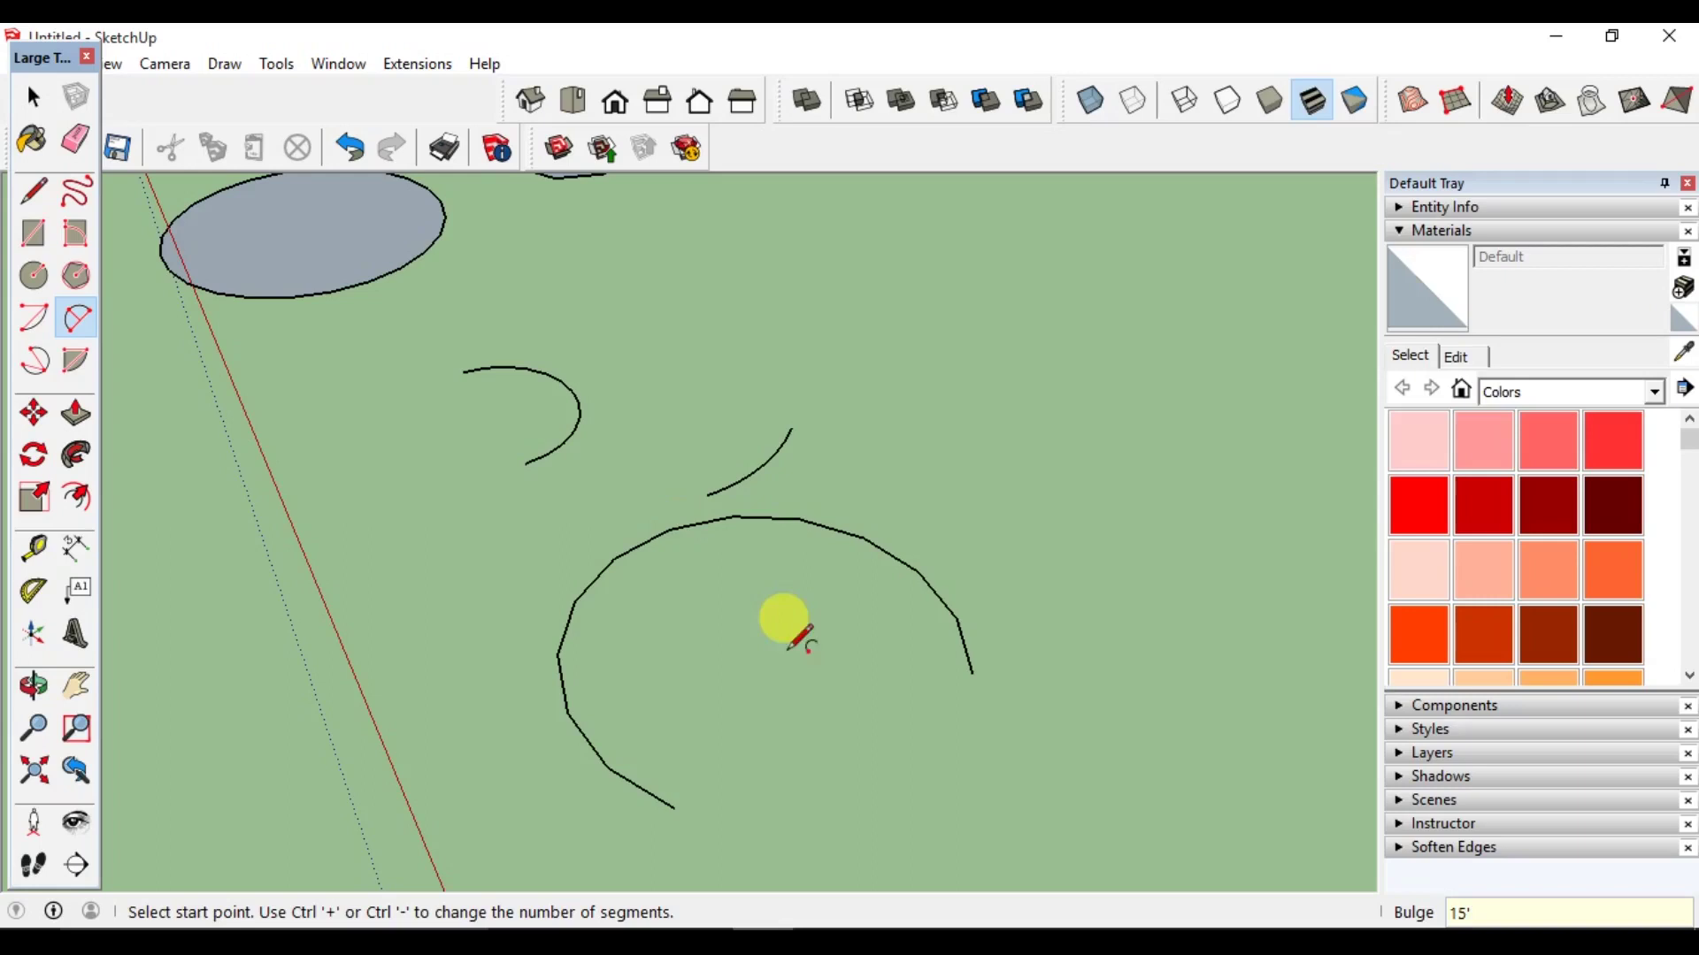
key("space")
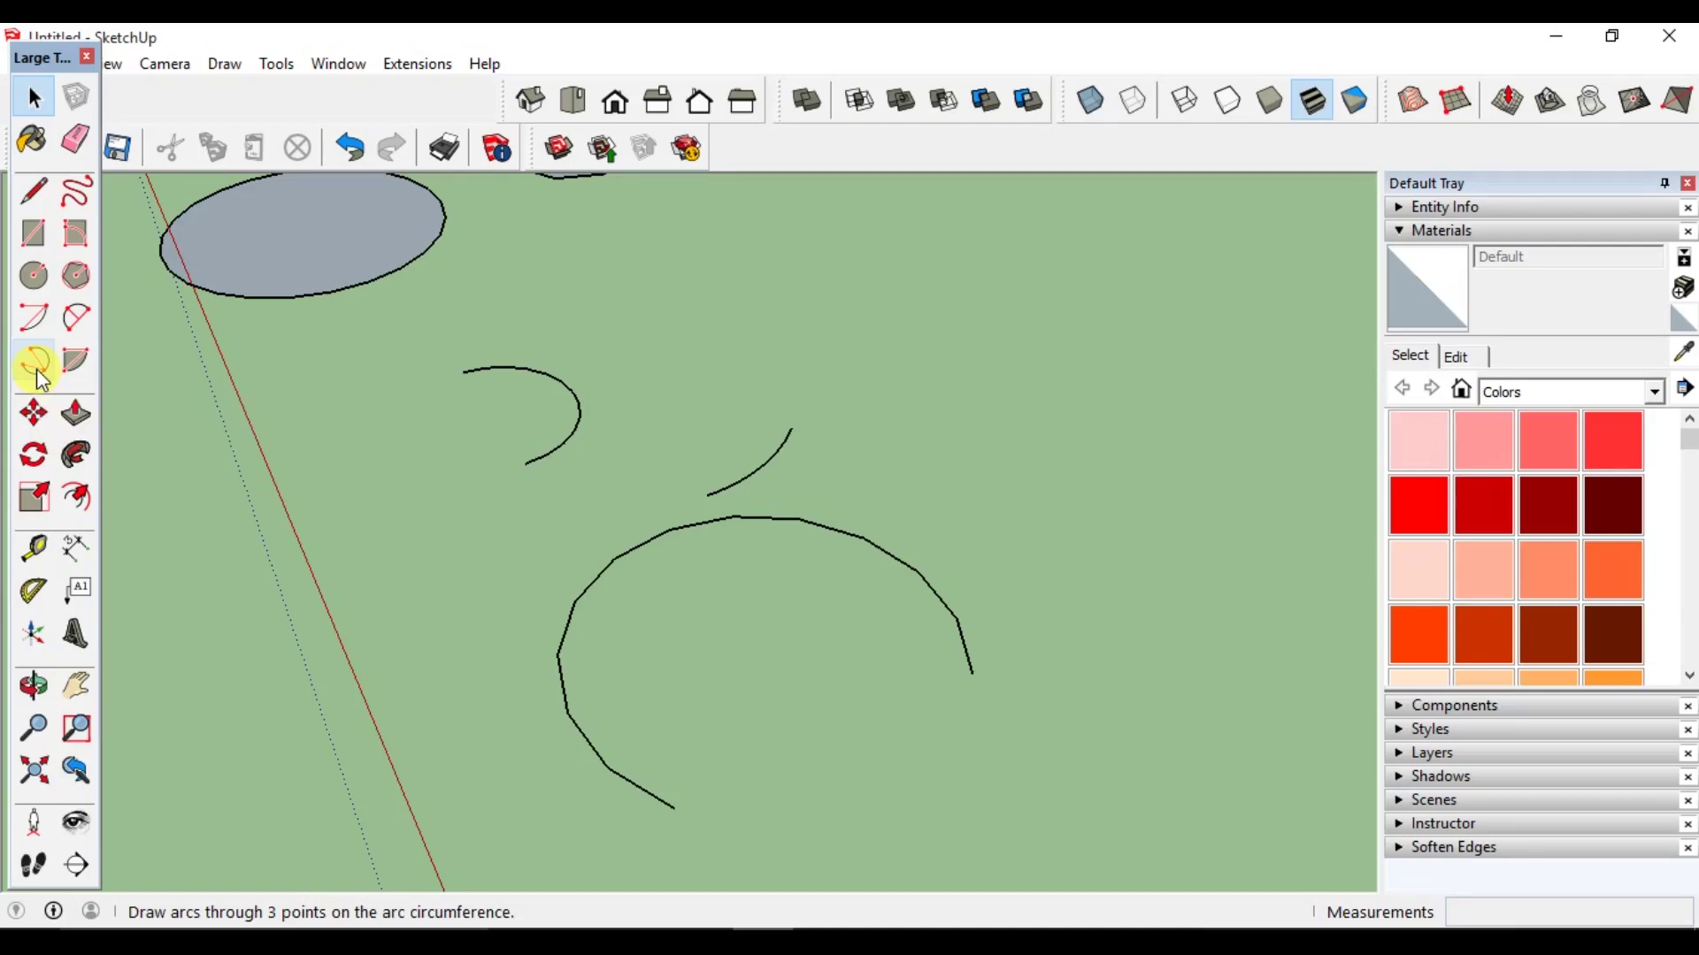
Draw a three-point arc by placing its start, second and end points.
left_click(35, 363)
scroll(589, 474, "down", 3)
scroll(759, 482, "down", 3)
left_click(766, 550)
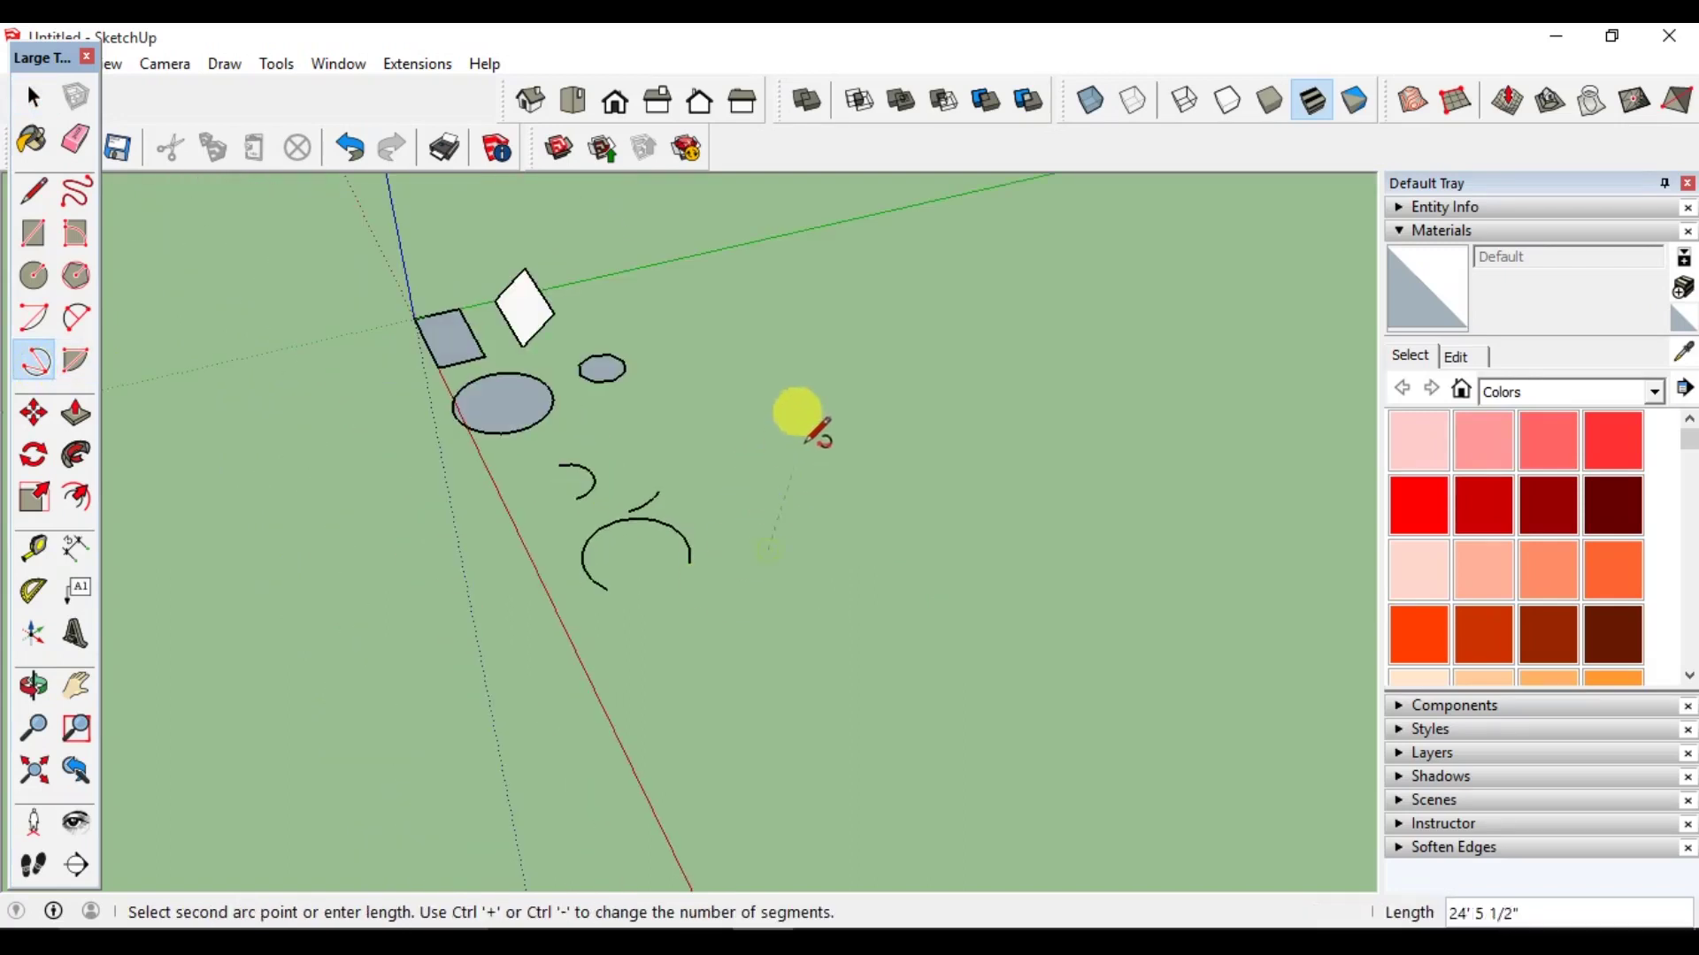
left_click(815, 446)
left_click(934, 570)
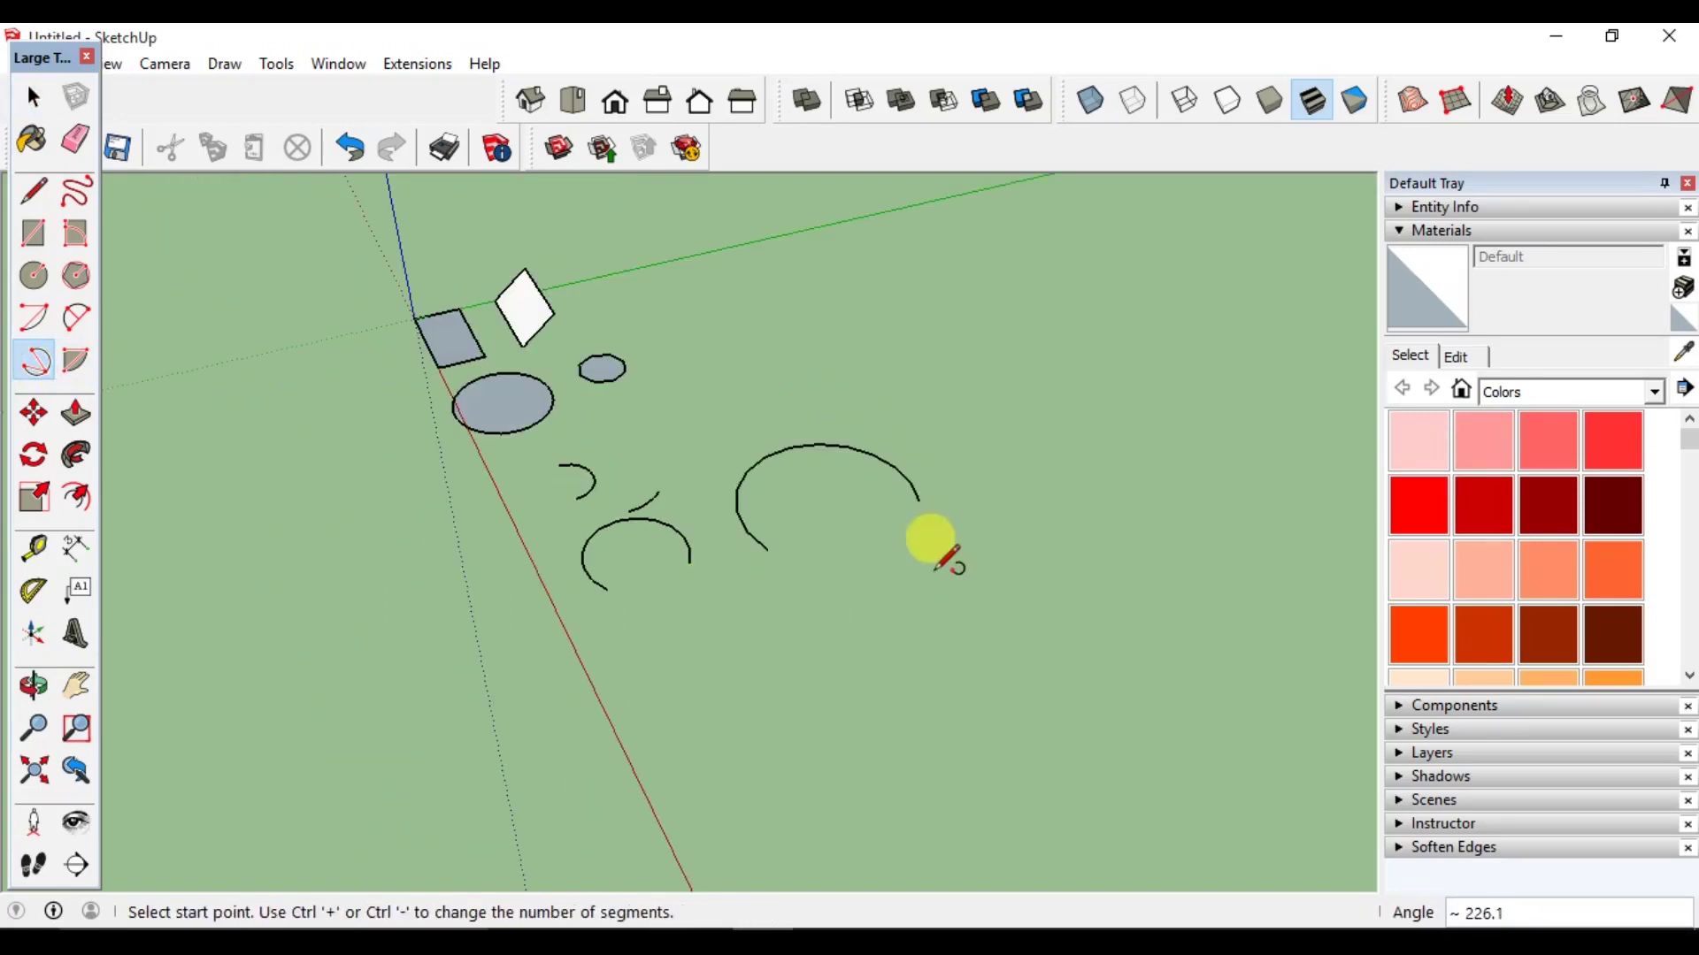
key("space")
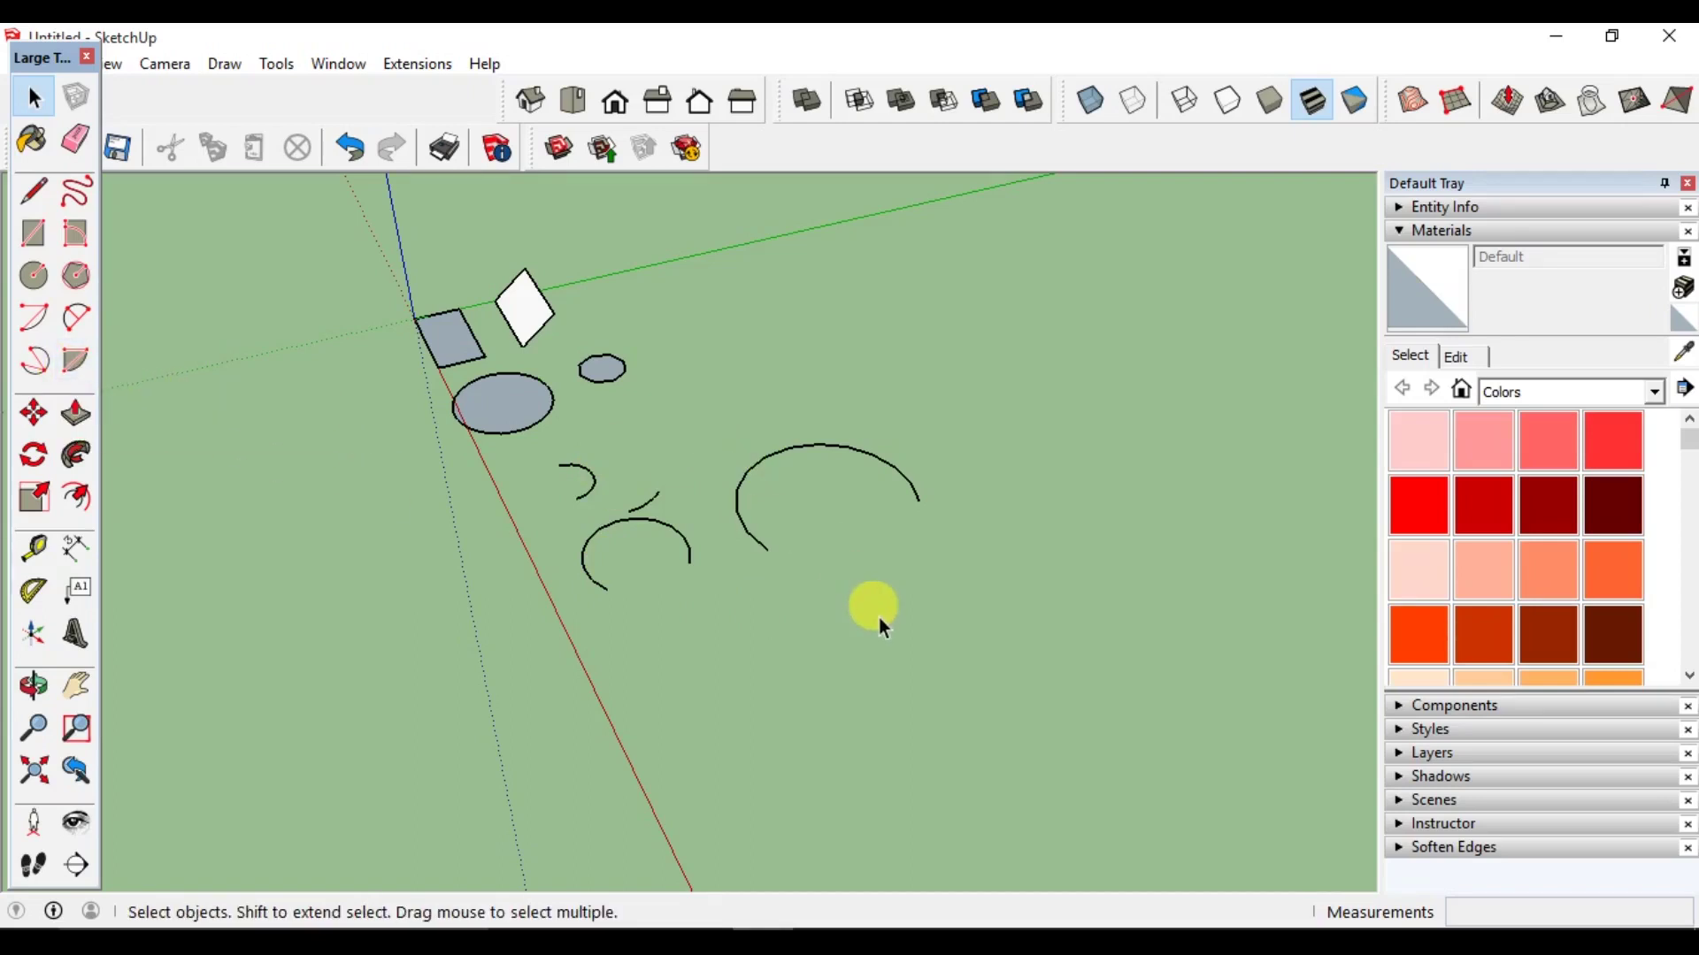
scroll(592, 460, "up", 2)
scroll(460, 402, "up", 2)
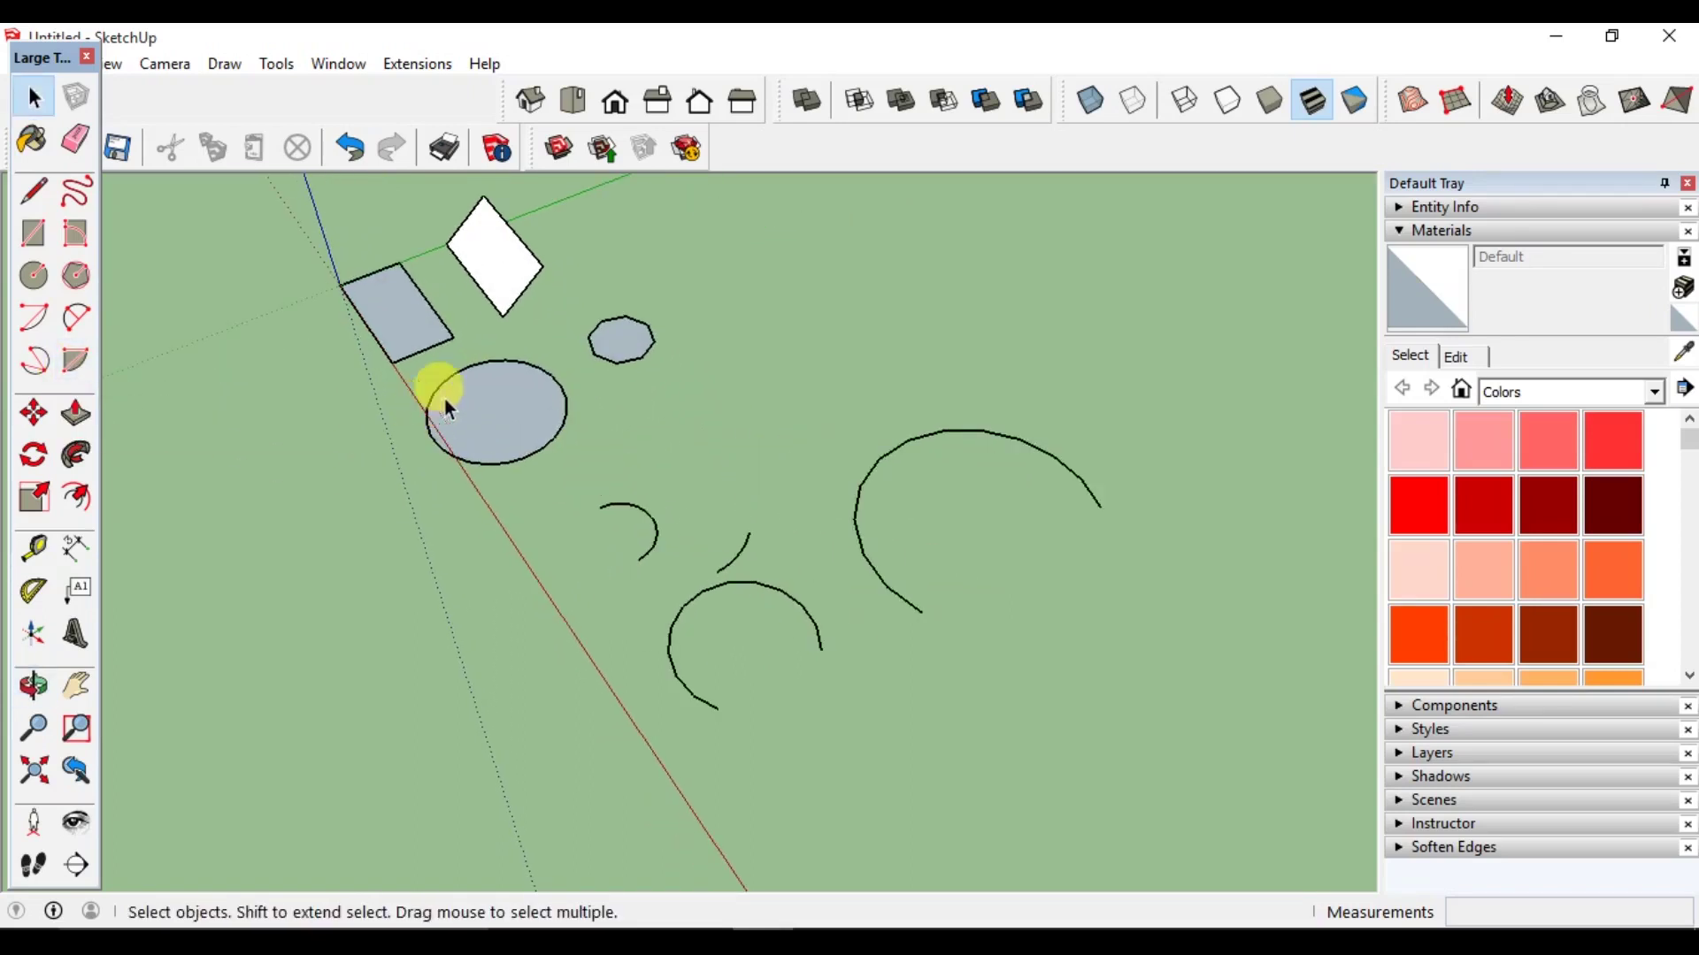
Draw a pie wedge with a 15' radius and a 45° angle using the Pie tool.
left_click(76, 361)
scroll(463, 456, "down", 1)
scroll(682, 620, "down", 1)
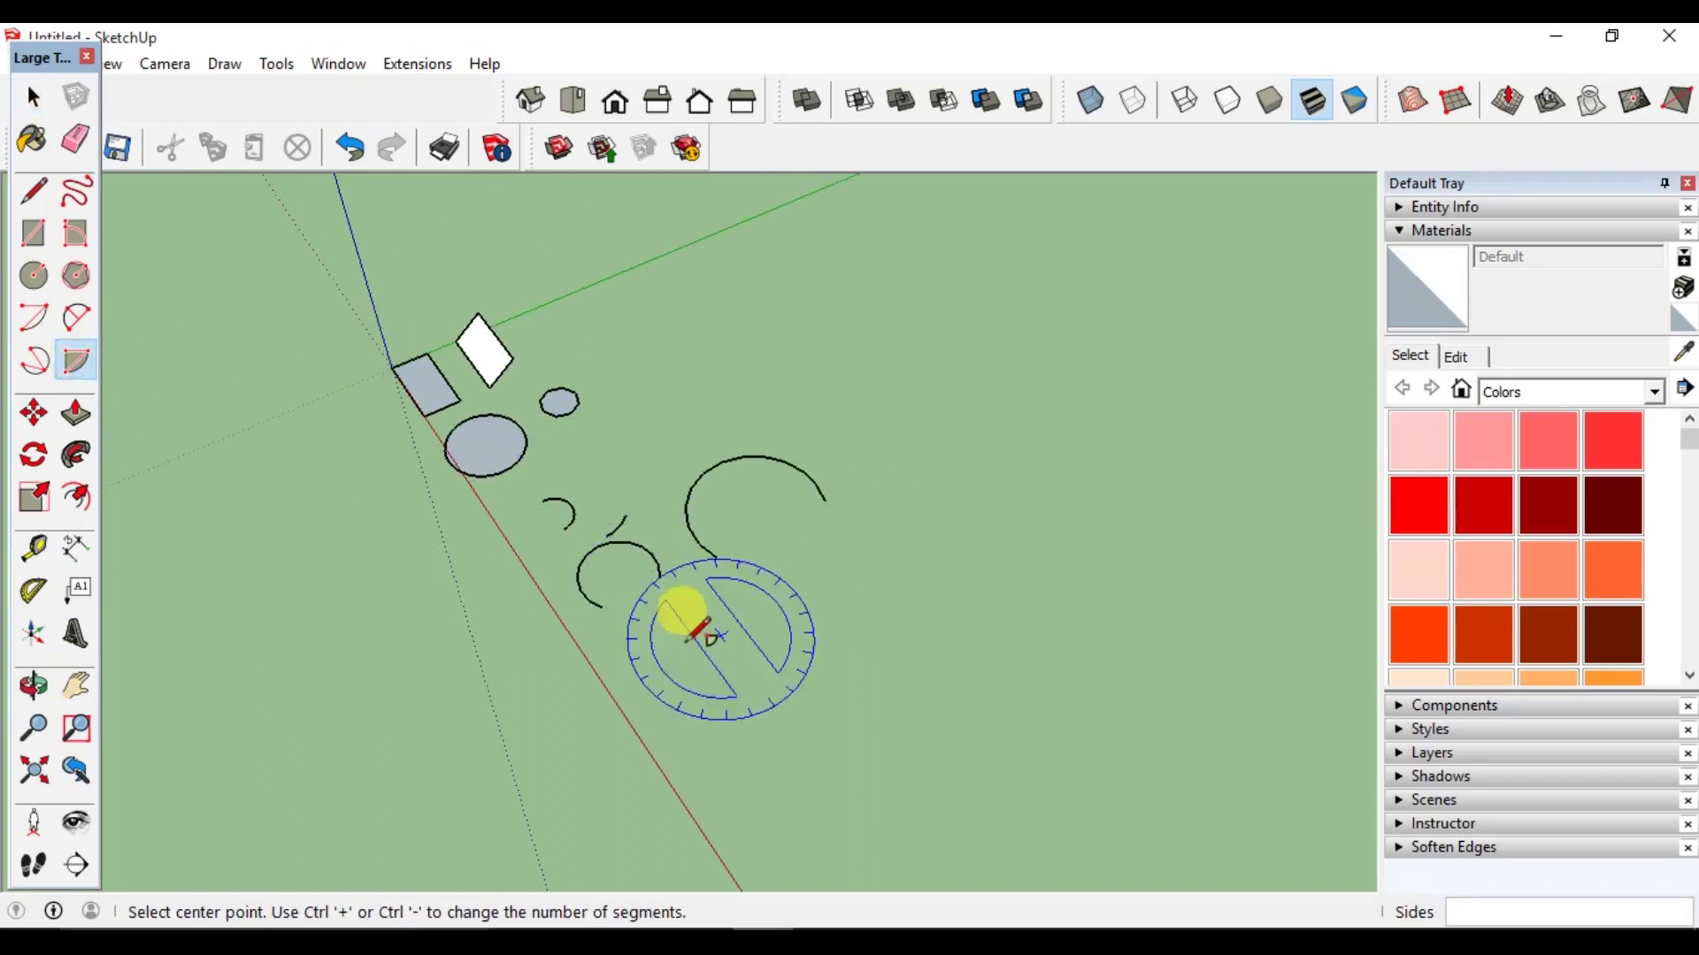
scroll(681, 642, "up", 2)
left_click(659, 646)
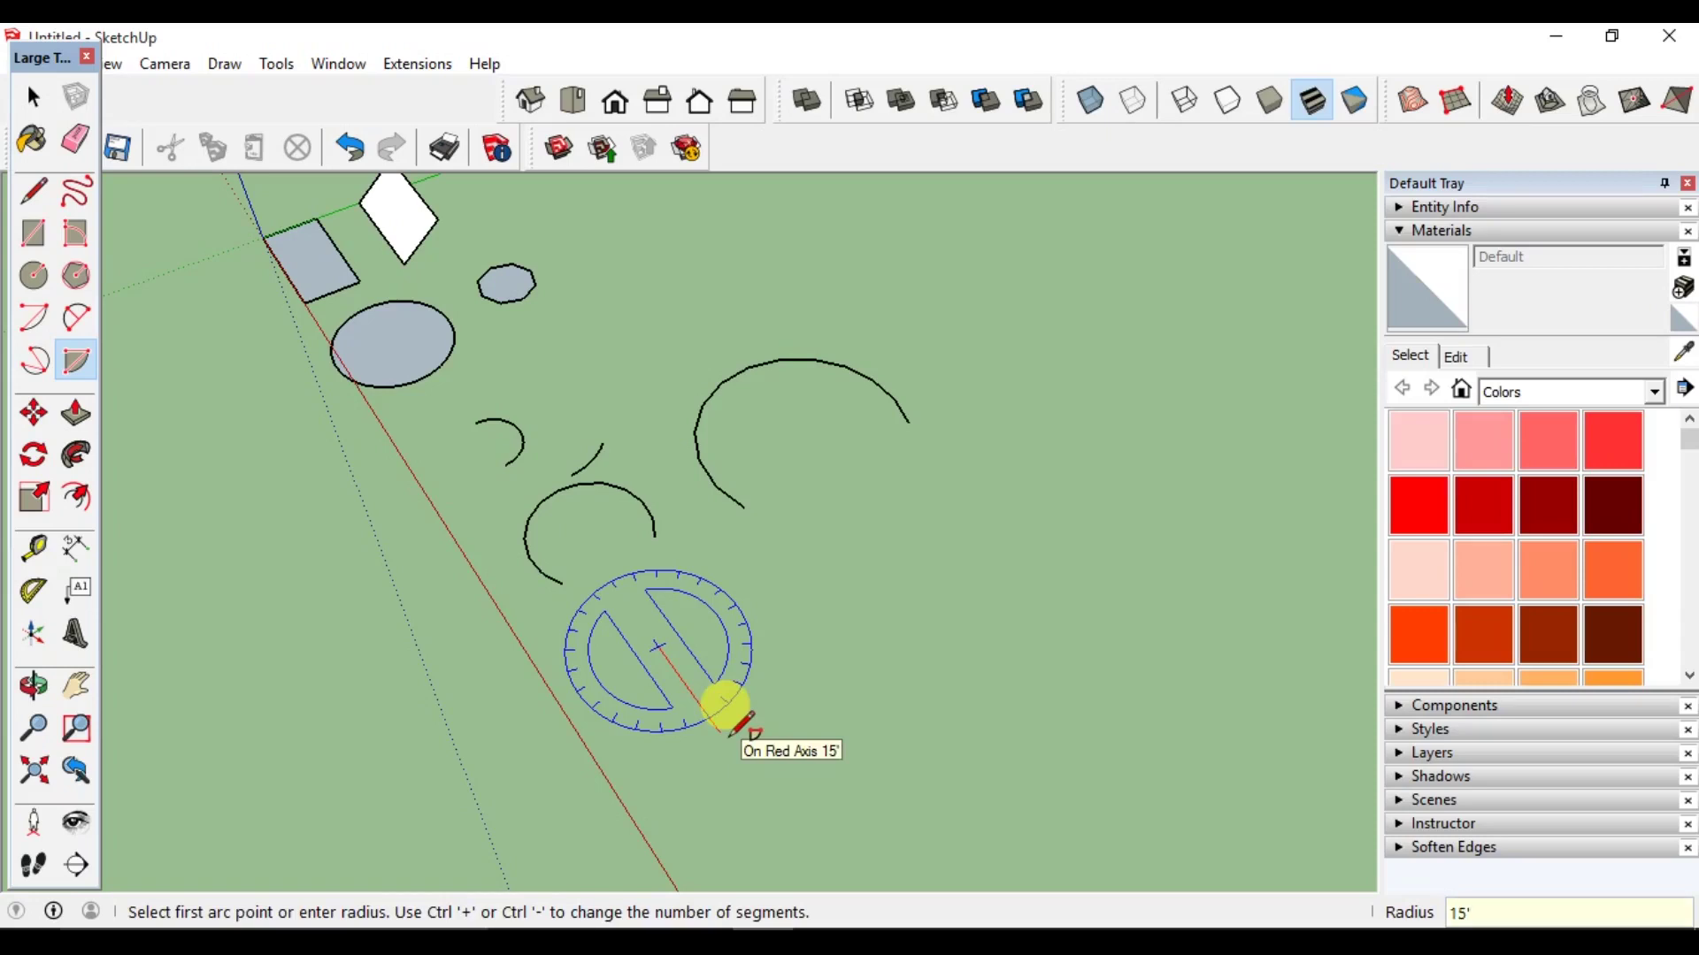
left_click(722, 732)
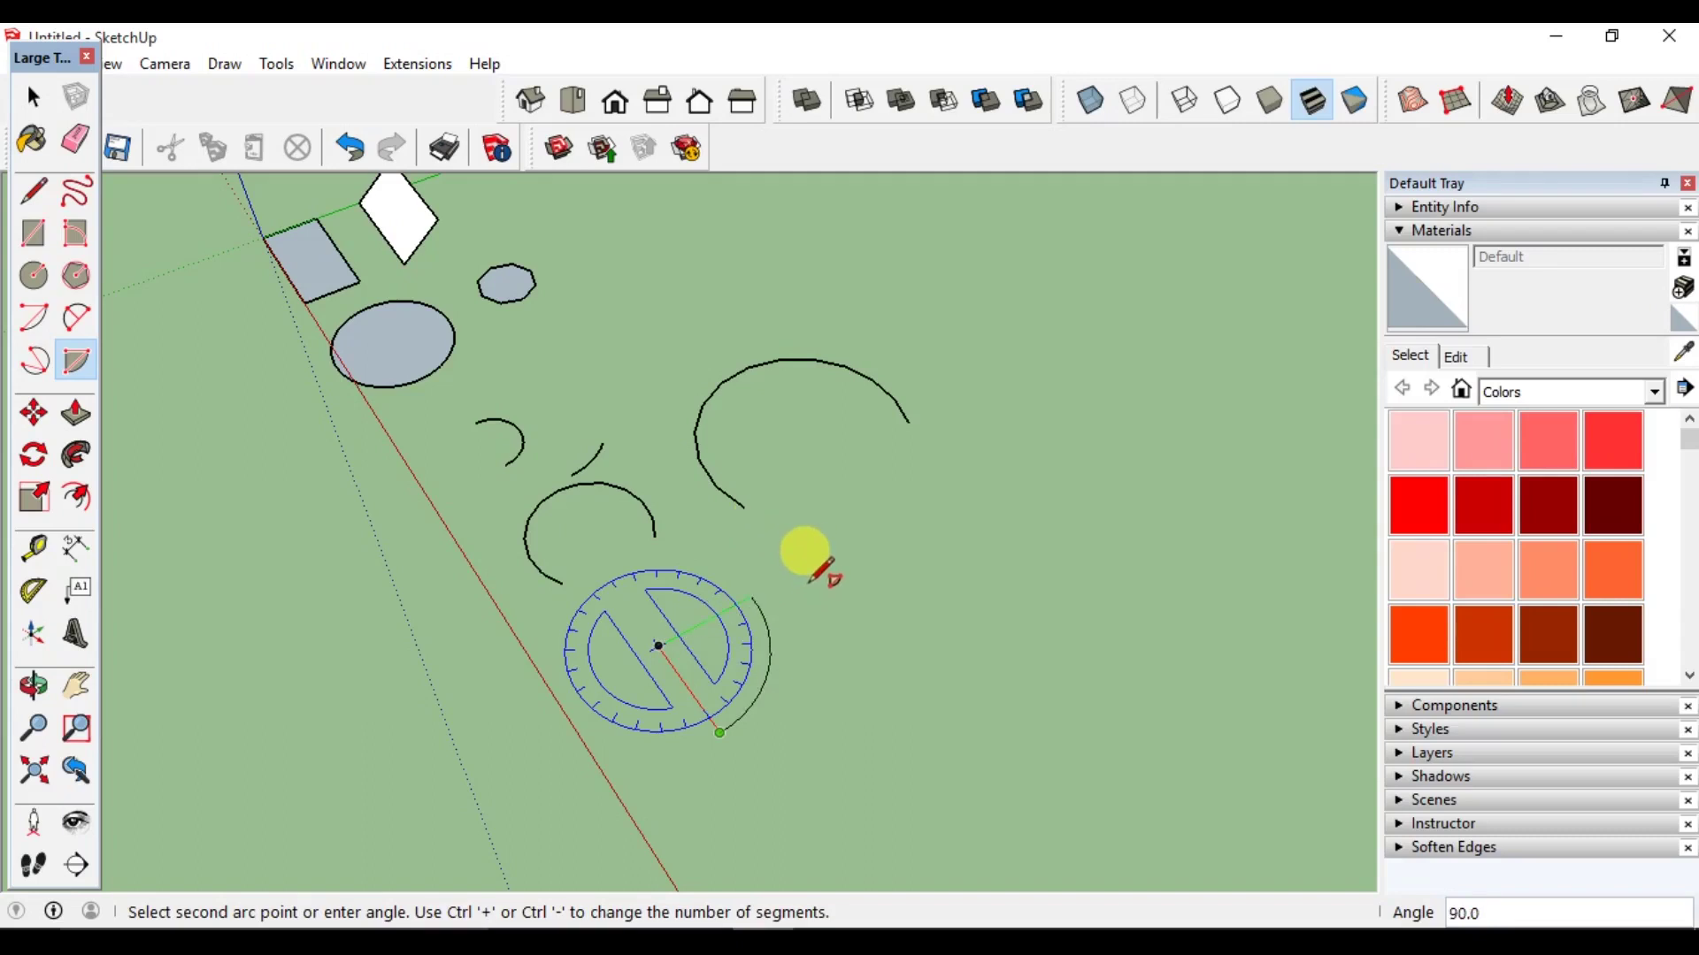
left_click(808, 672)
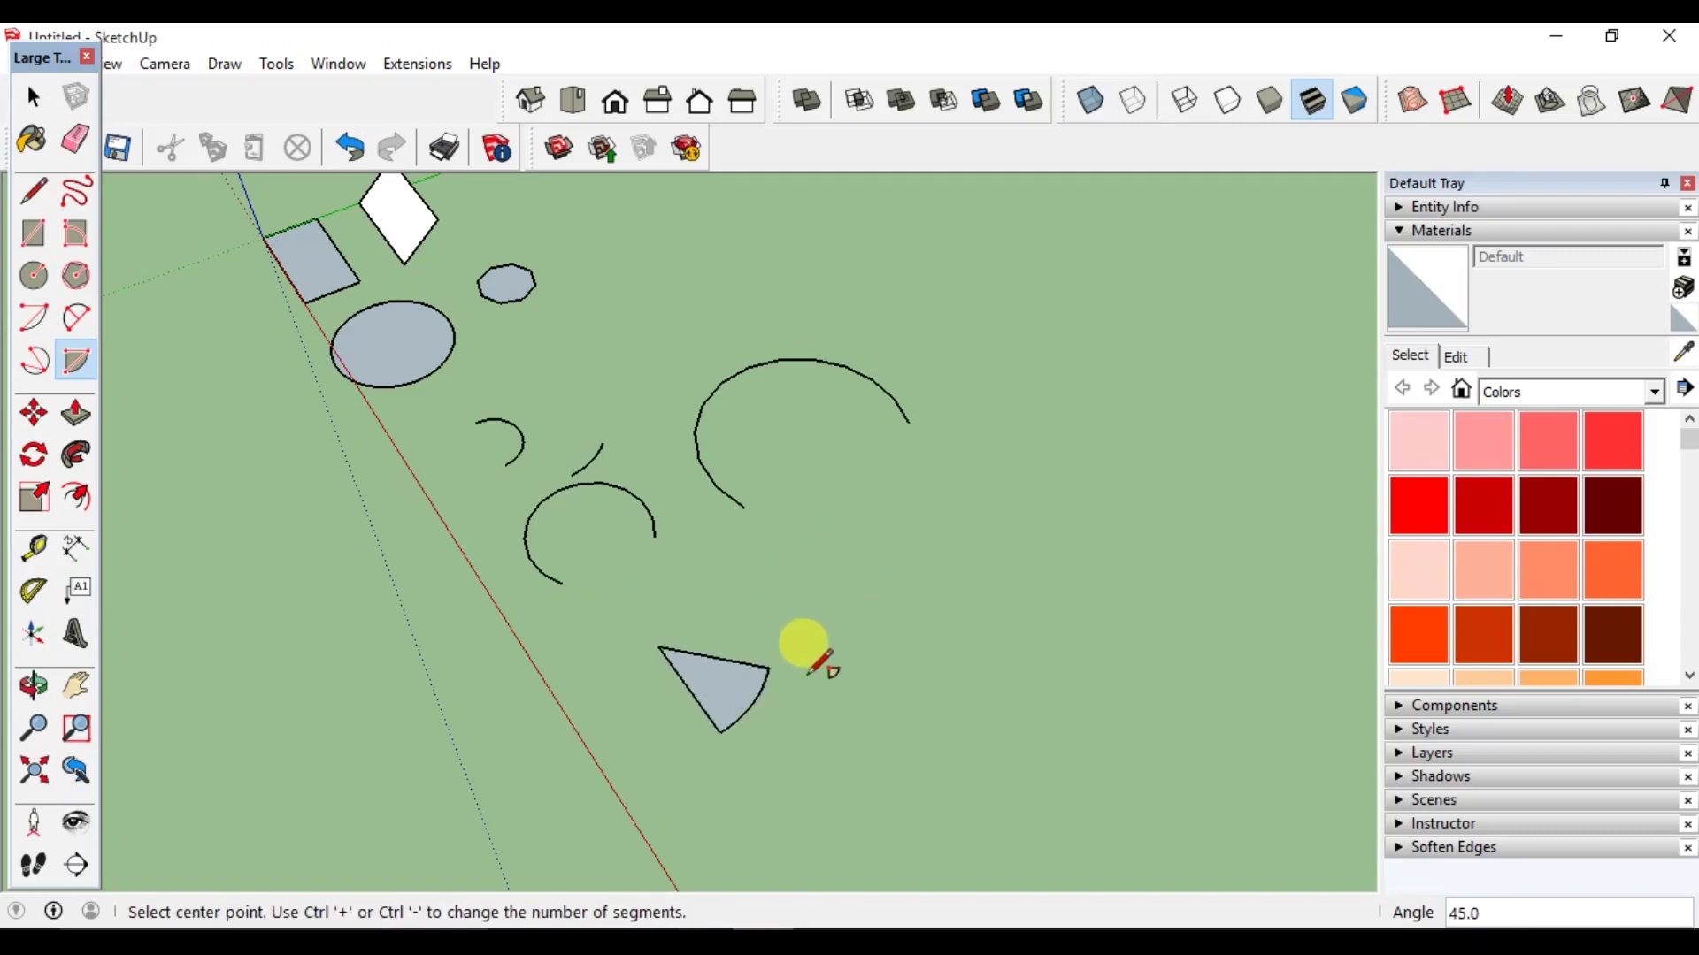
scroll(720, 682, "up", 3)
mouse_move(720, 682)
middle_mouse_down()
mouse_move(787, 581)
mouse_move(796, 708)
middle_mouse_up()
key("space")
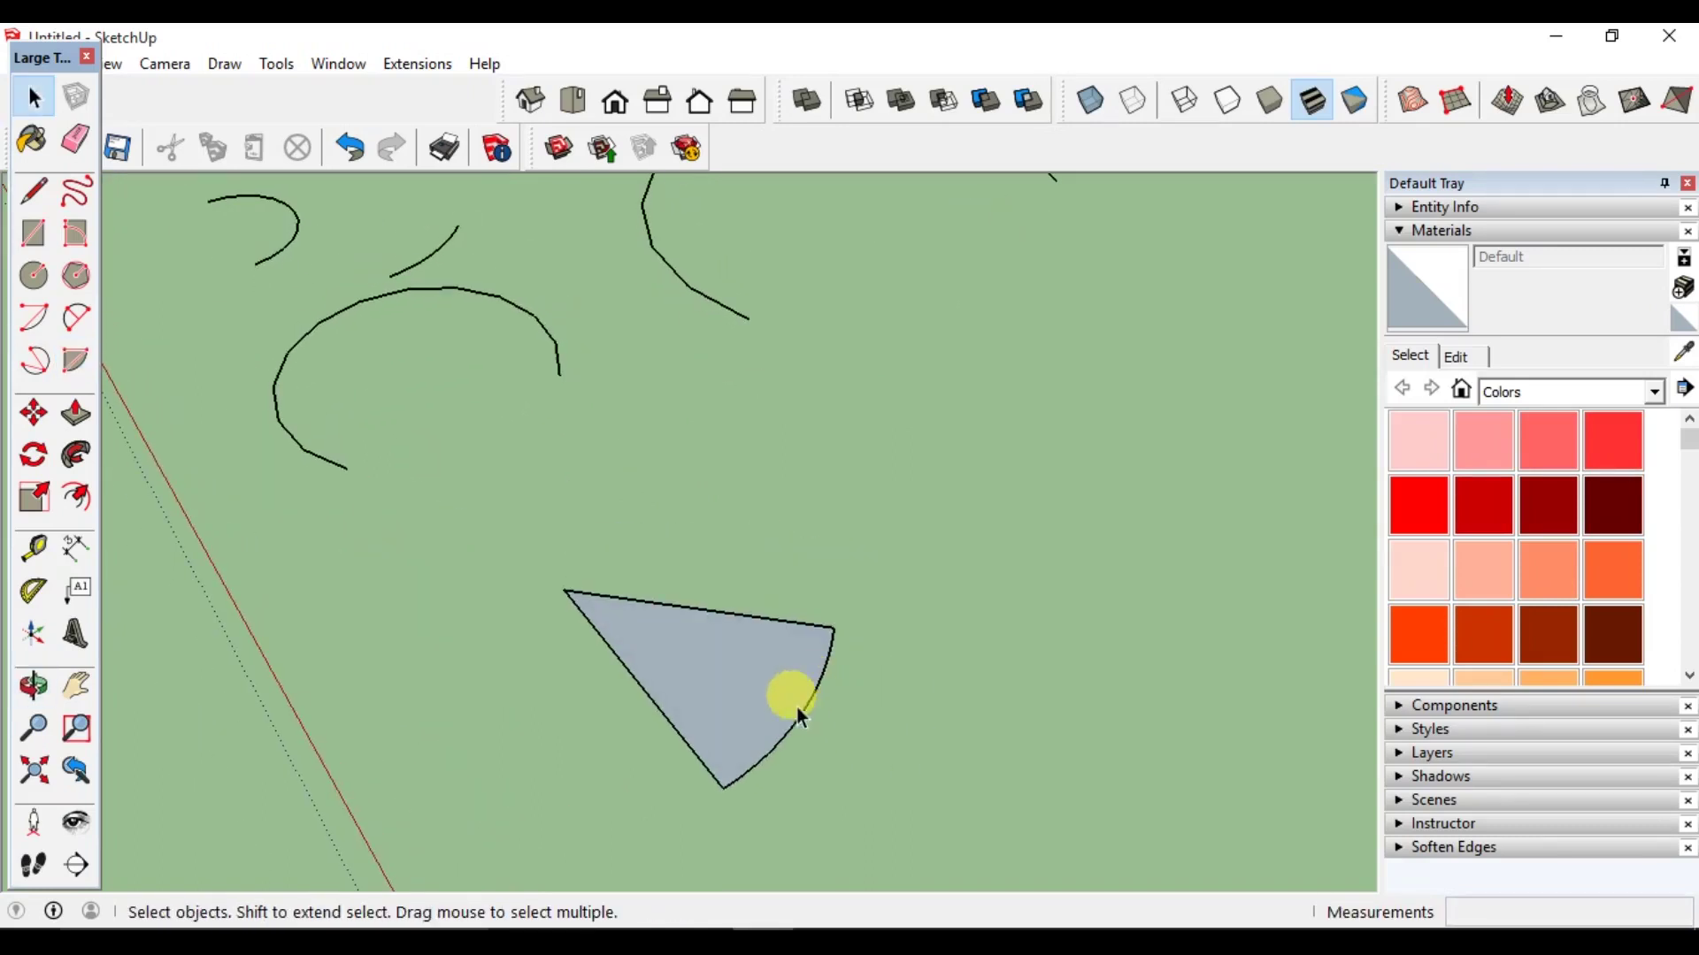
Select the pie wedge and orbit to show the surrounding shapes.
left_click(766, 640)
scroll(738, 716, "down", 3)
middle_click_drag(729, 706, 818, 731)
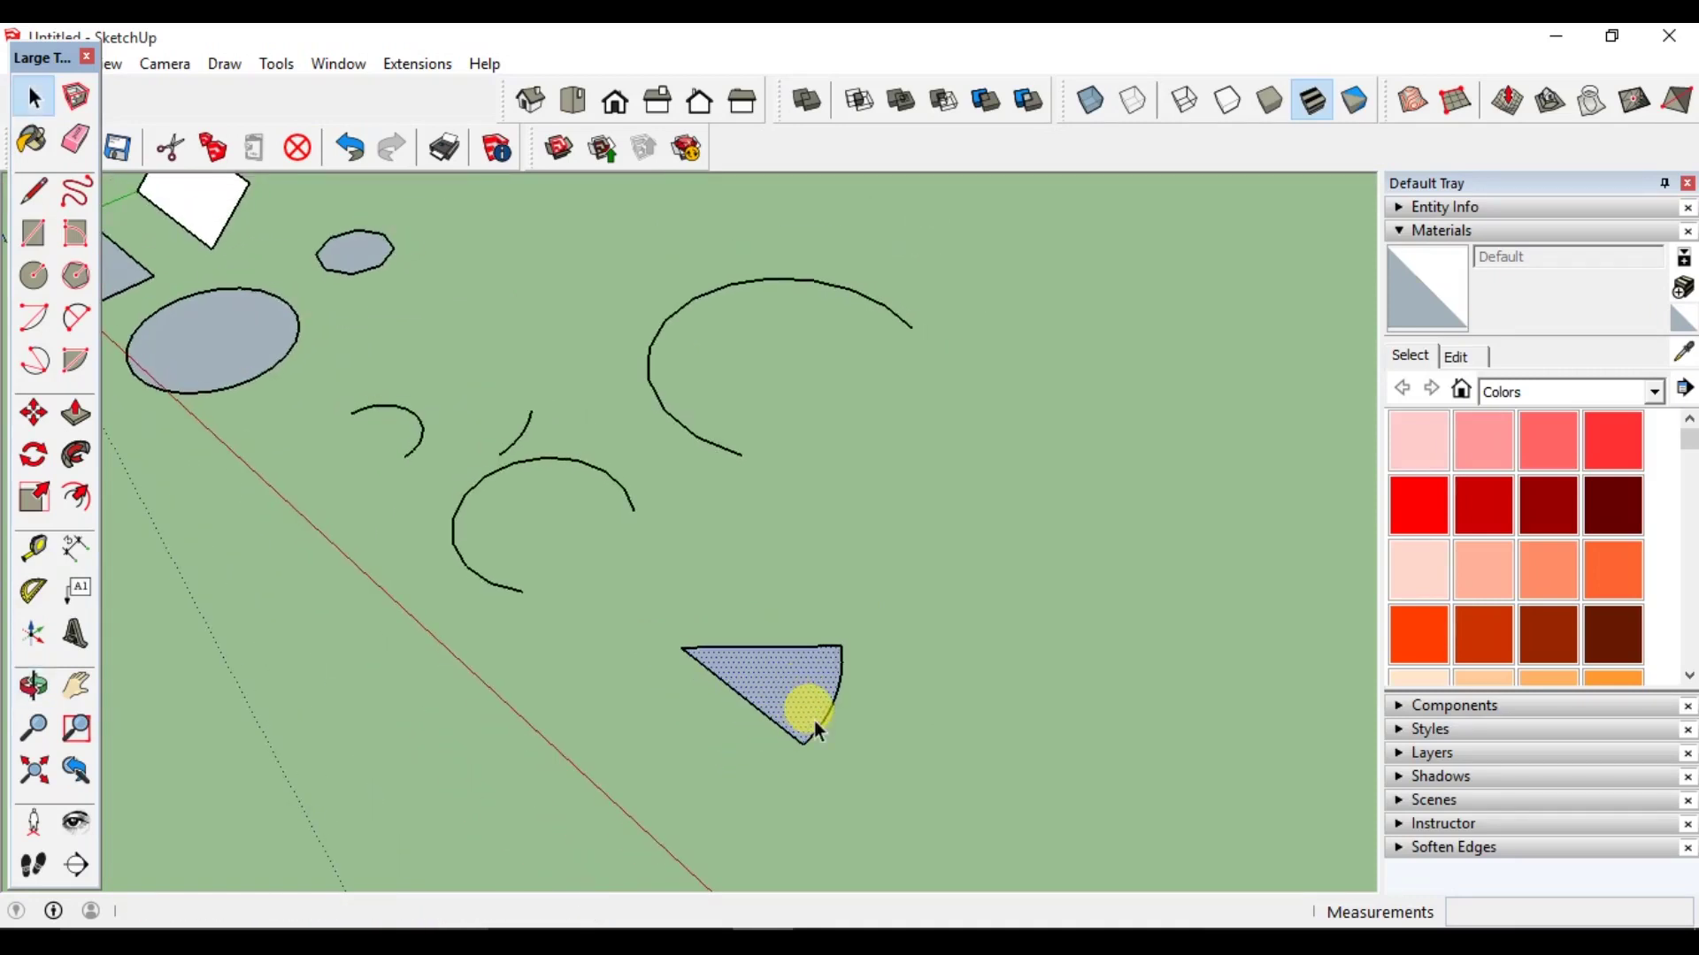